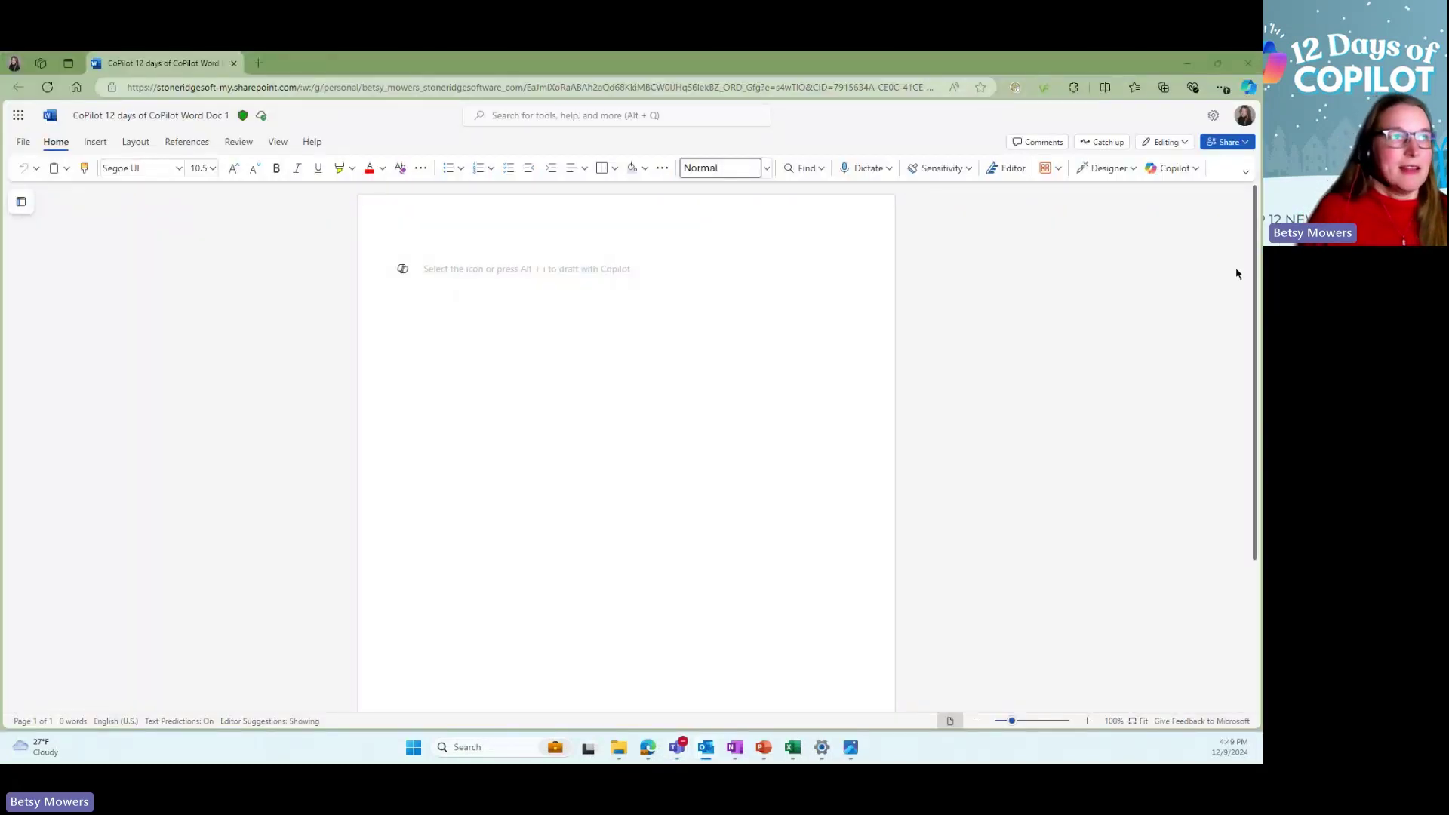
Step: Open the Copilot chat pane beside the blank document and show its add-image options
{"action": "left_click", "coordinate": [402, 271]}
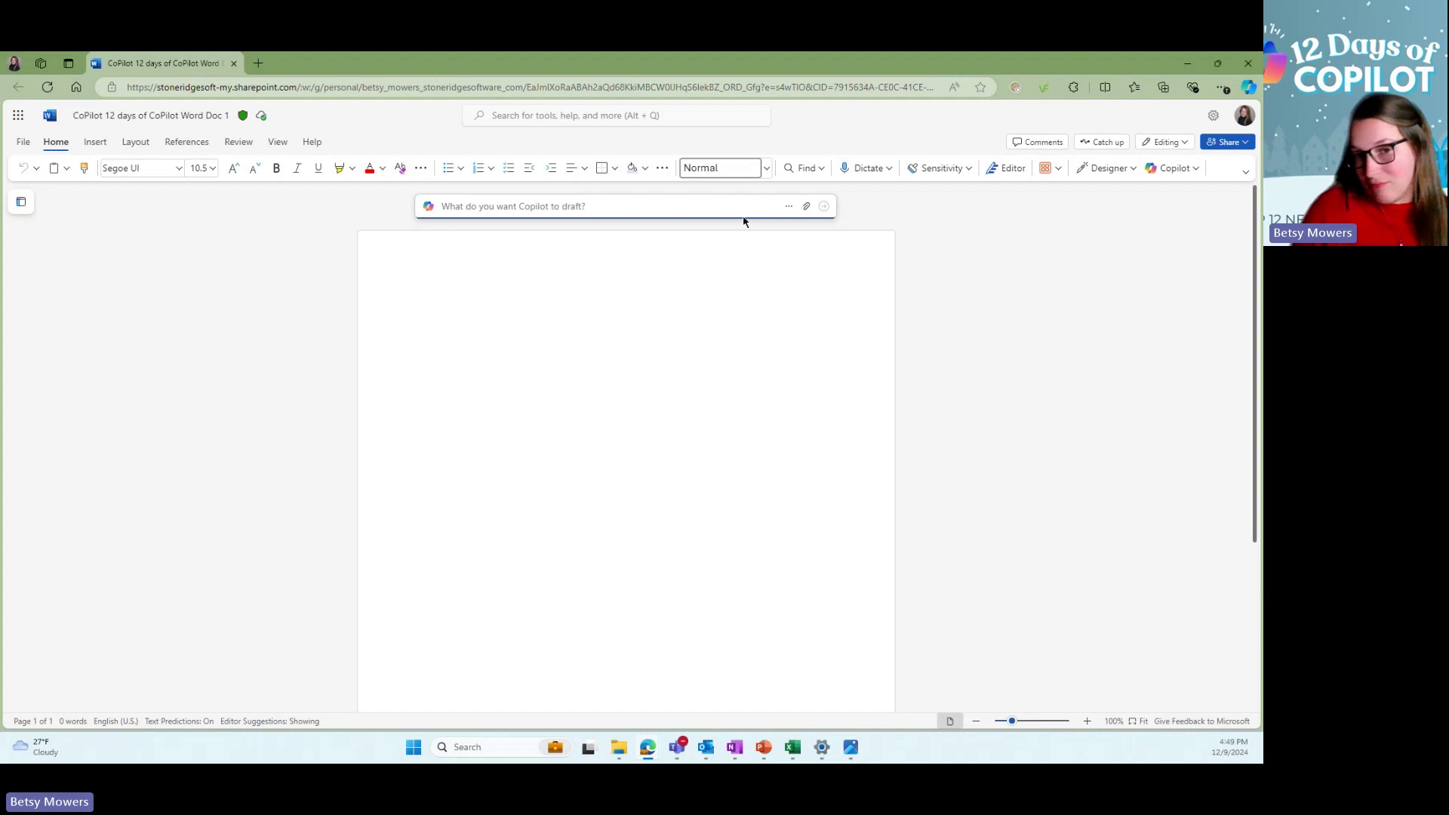
{"action": "left_click", "coordinate": [994, 253]}
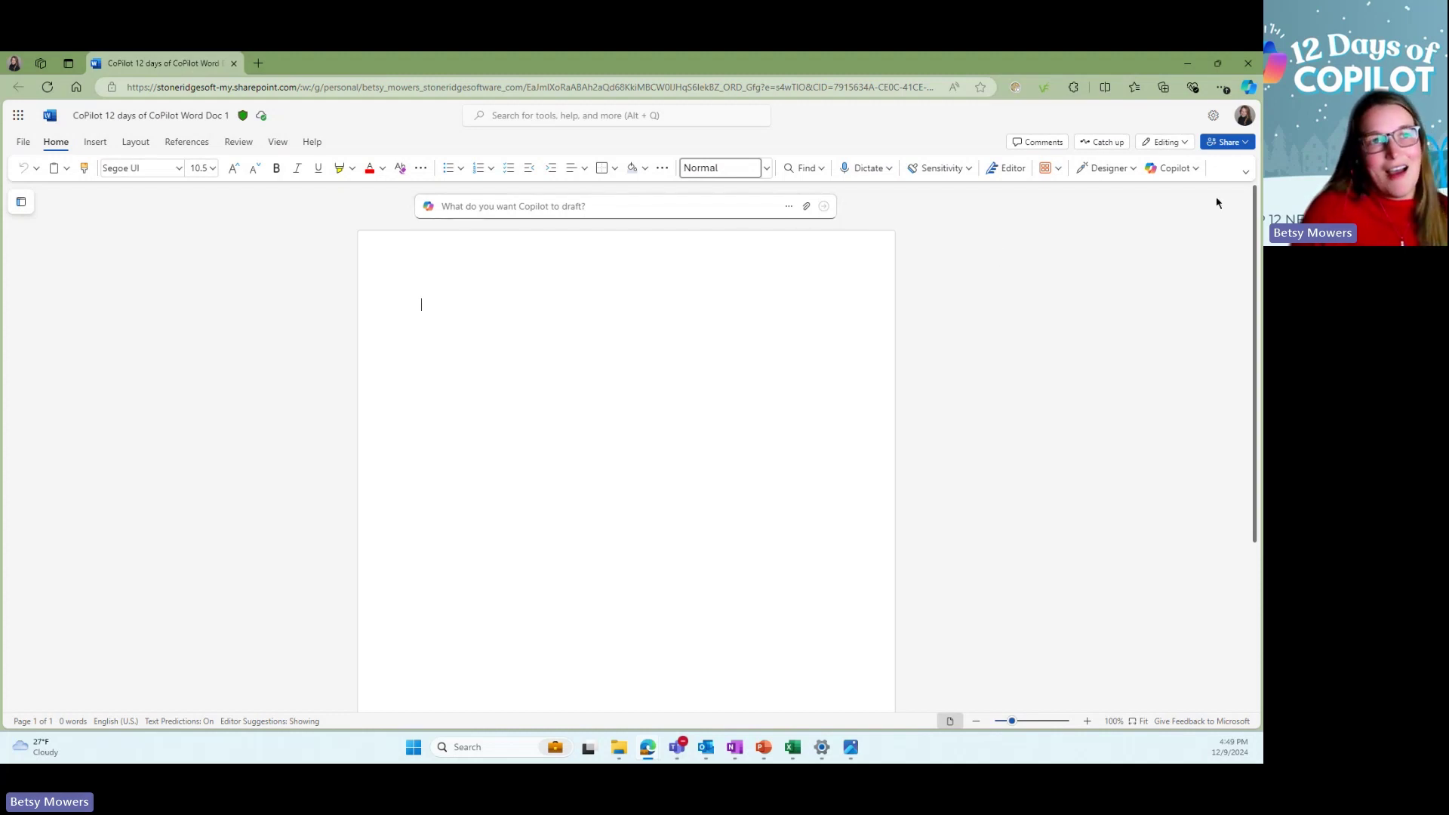
{"action": "left_click", "coordinate": [1171, 168]}
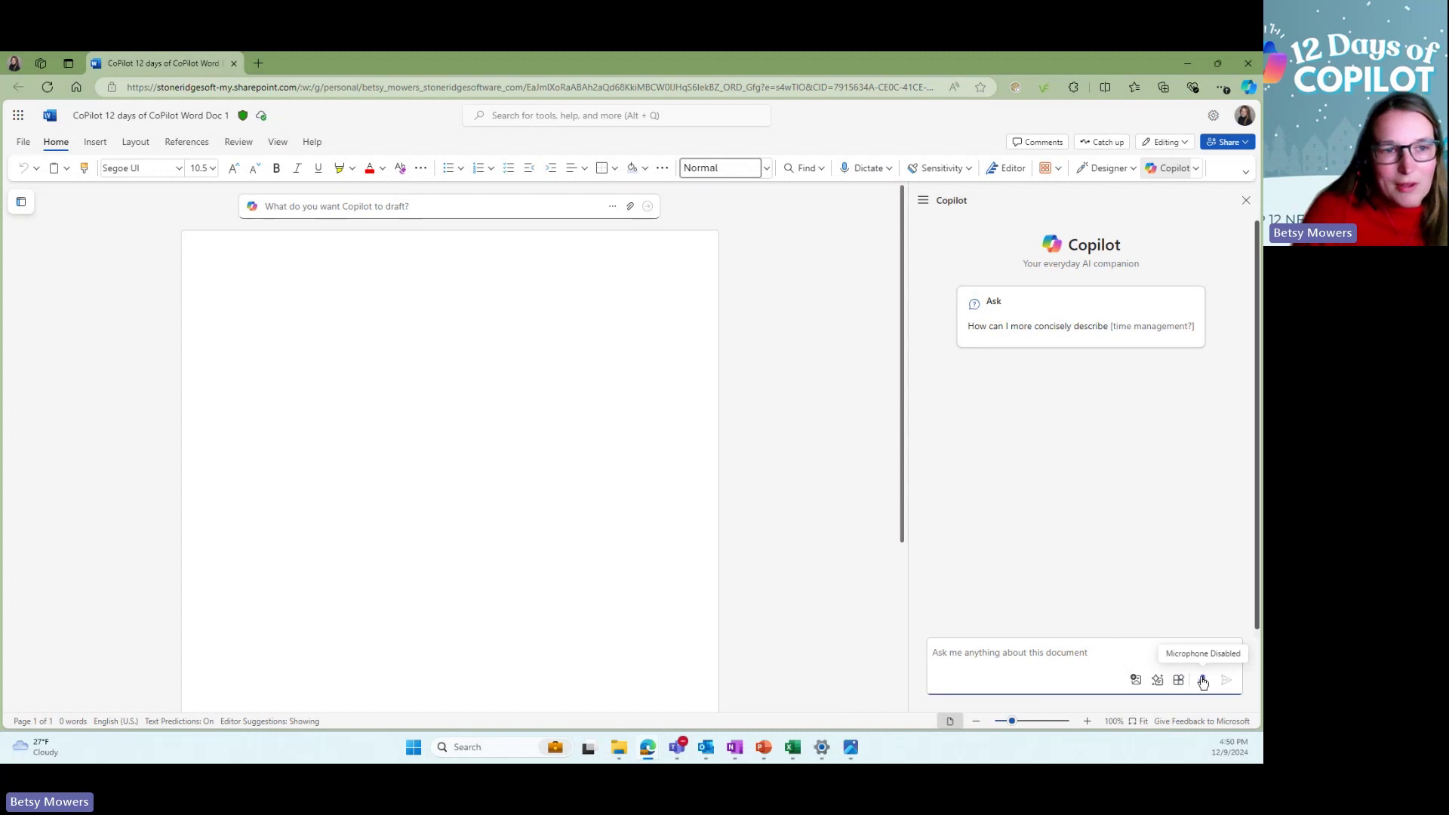
{"action": "left_click", "coordinate": [1138, 681]}
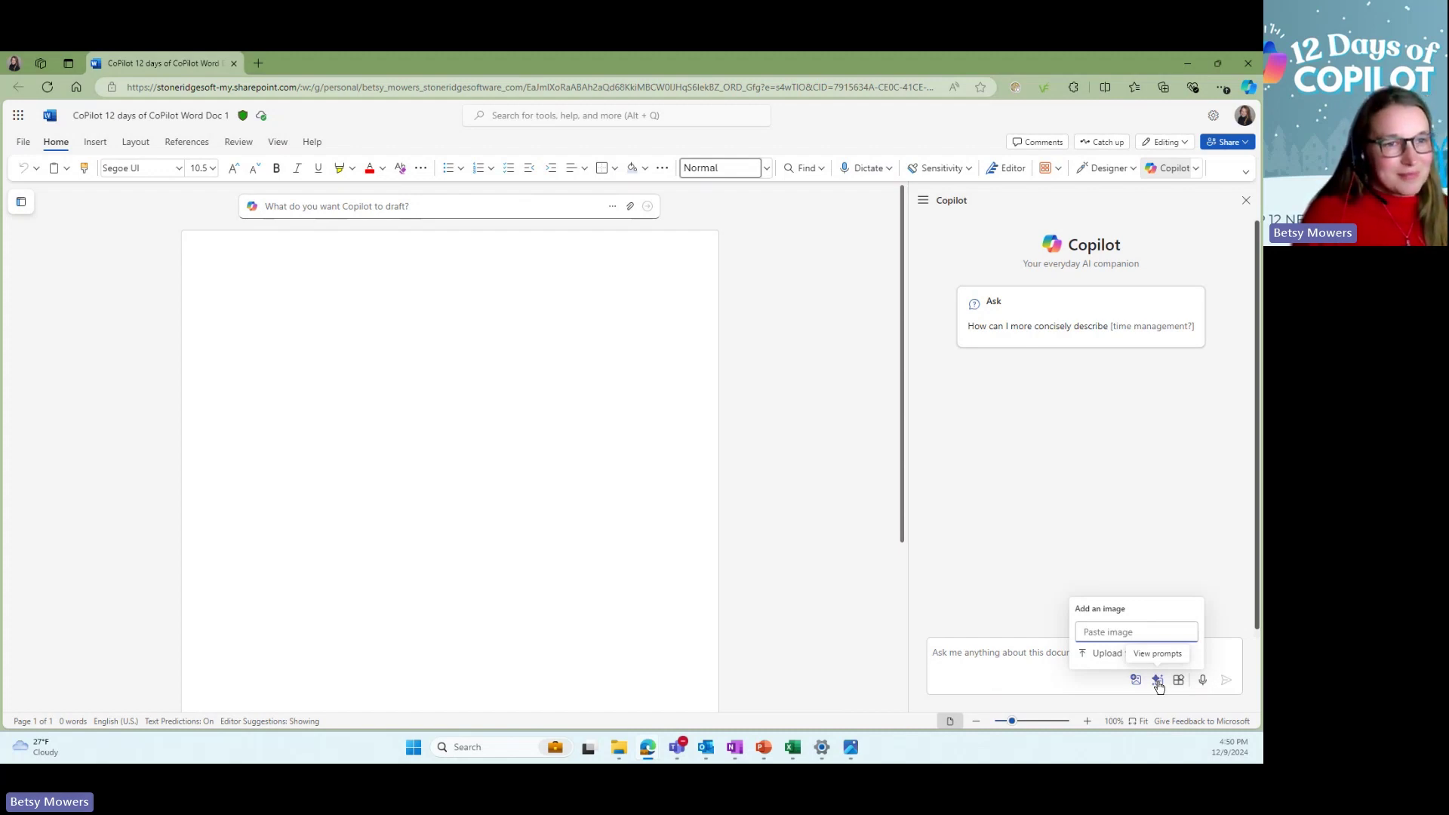
Step: Browse the Copilot Prompt Gallery cards, toggling the Saved prompts filter on and off
{"action": "left_click", "coordinate": [1159, 682]}
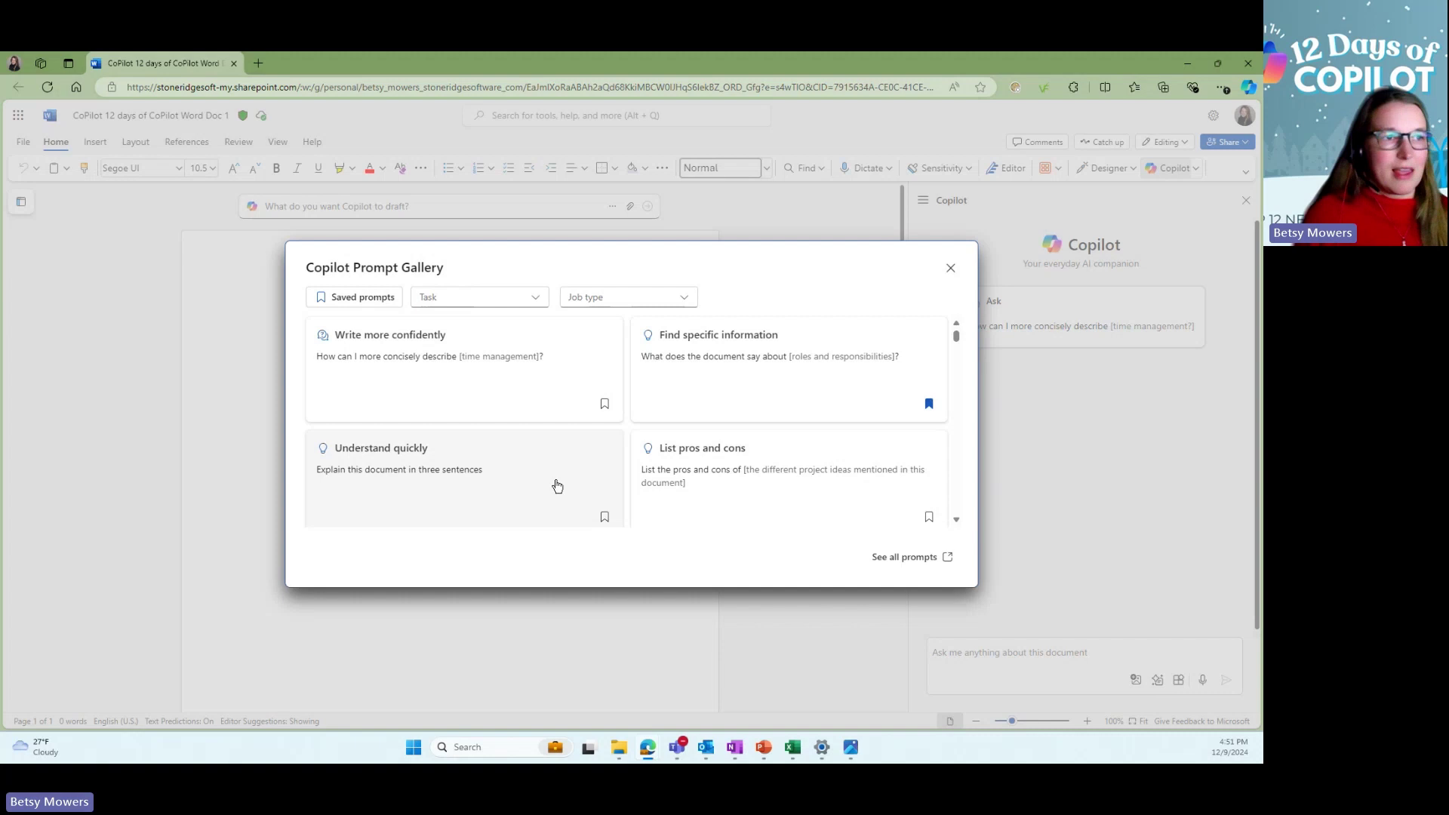
{"action": "scroll", "coordinate": [715, 388], "scroll_direction": "down", "scroll_amount": 3}
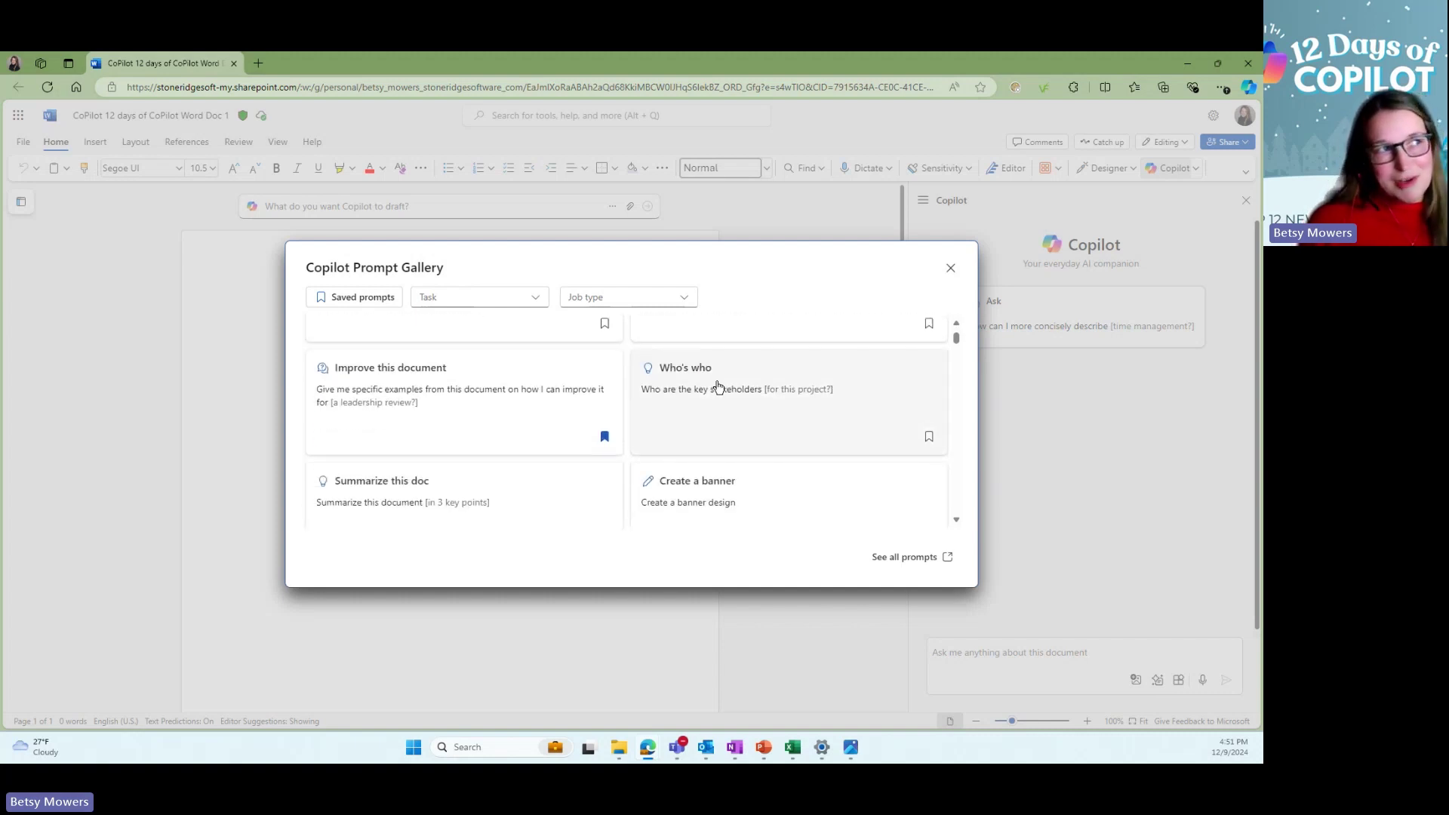
{"action": "scroll", "coordinate": [715, 388], "scroll_direction": "up", "scroll_amount": 3}
{"action": "left_click", "coordinate": [323, 298]}
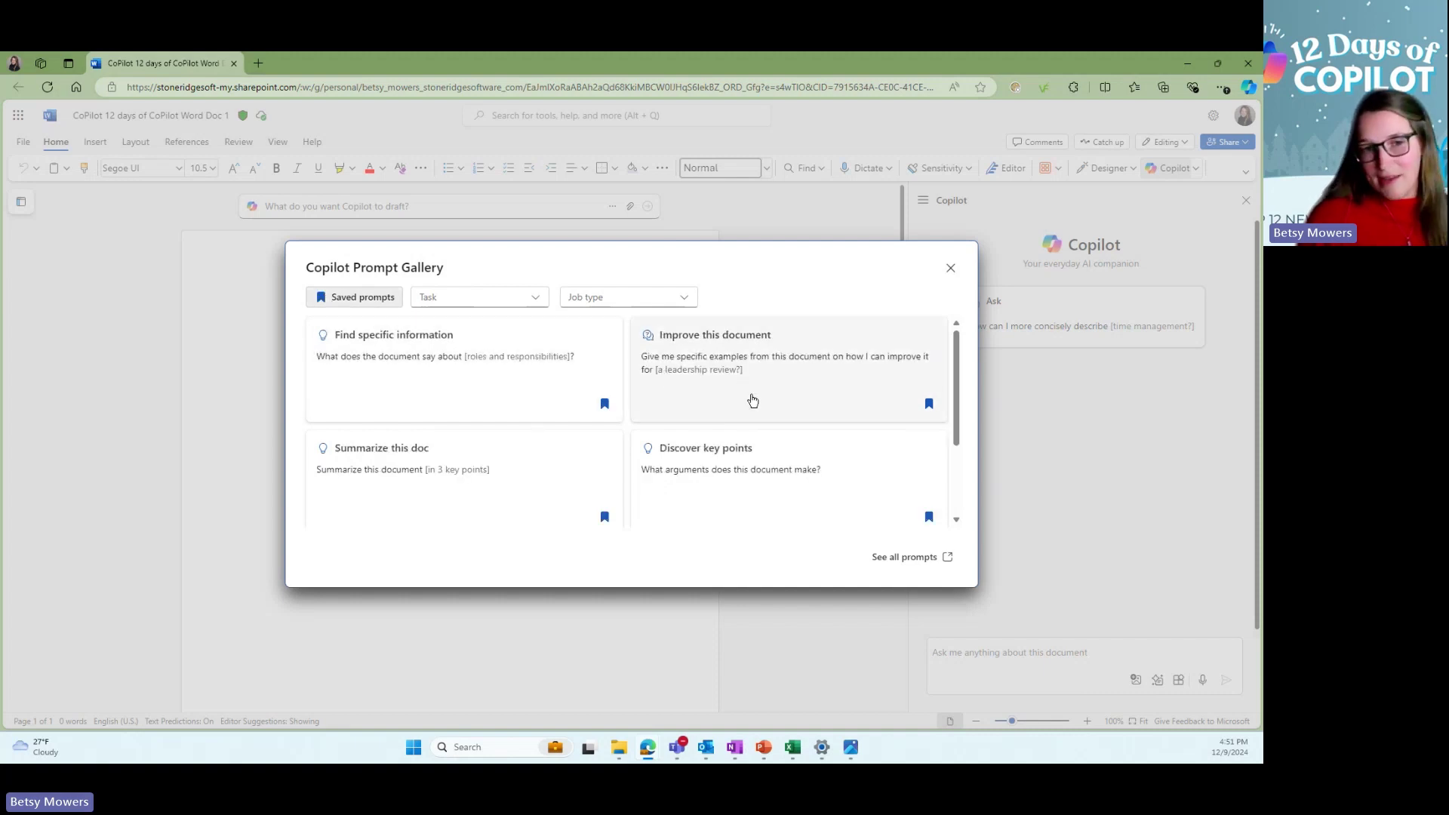
{"action": "scroll", "coordinate": [757, 415], "scroll_direction": "down", "scroll_amount": 2}
{"action": "scroll", "coordinate": [760, 419], "scroll_direction": "up", "scroll_amount": 2}
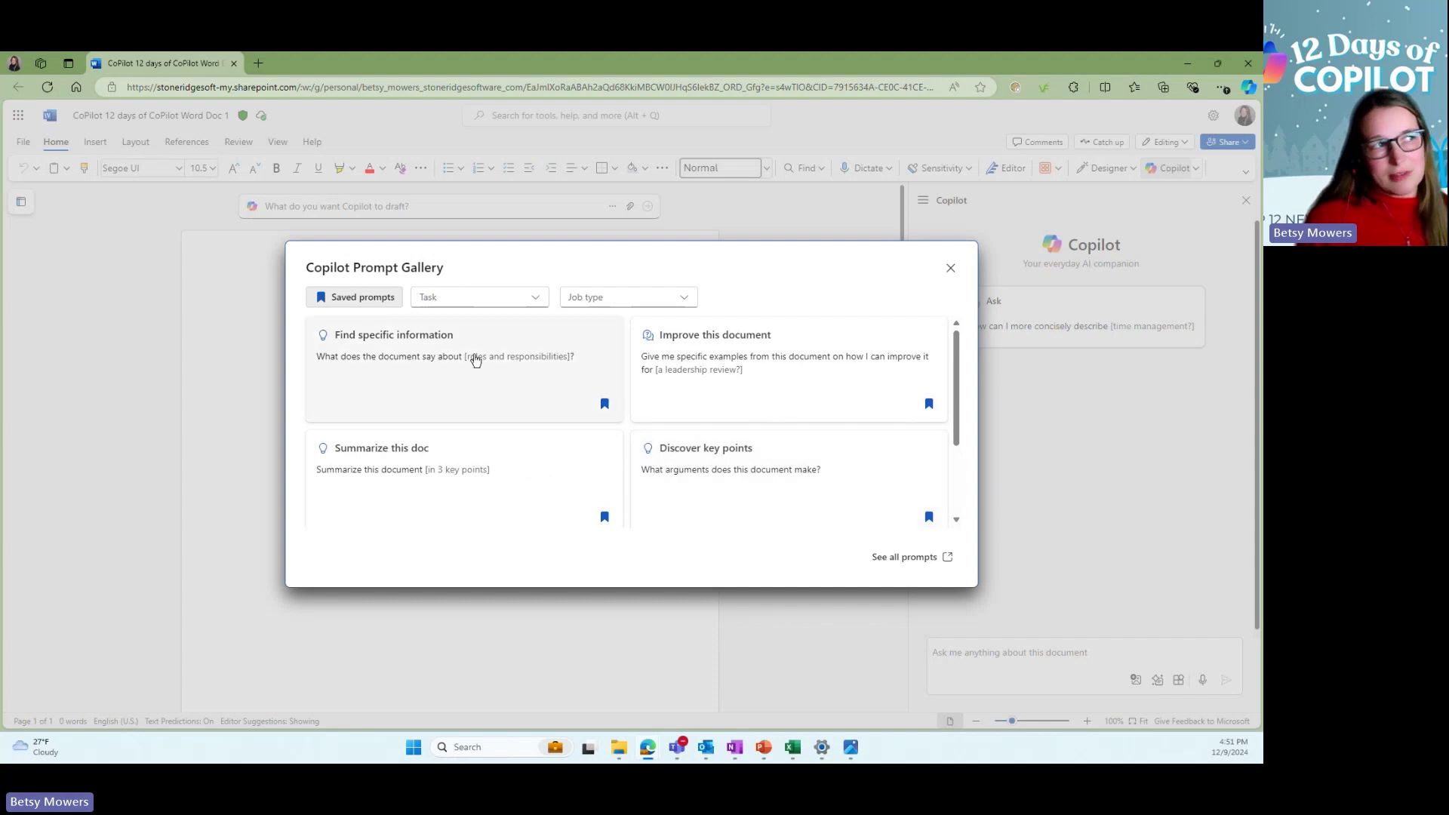
{"action": "left_click", "coordinate": [384, 300]}
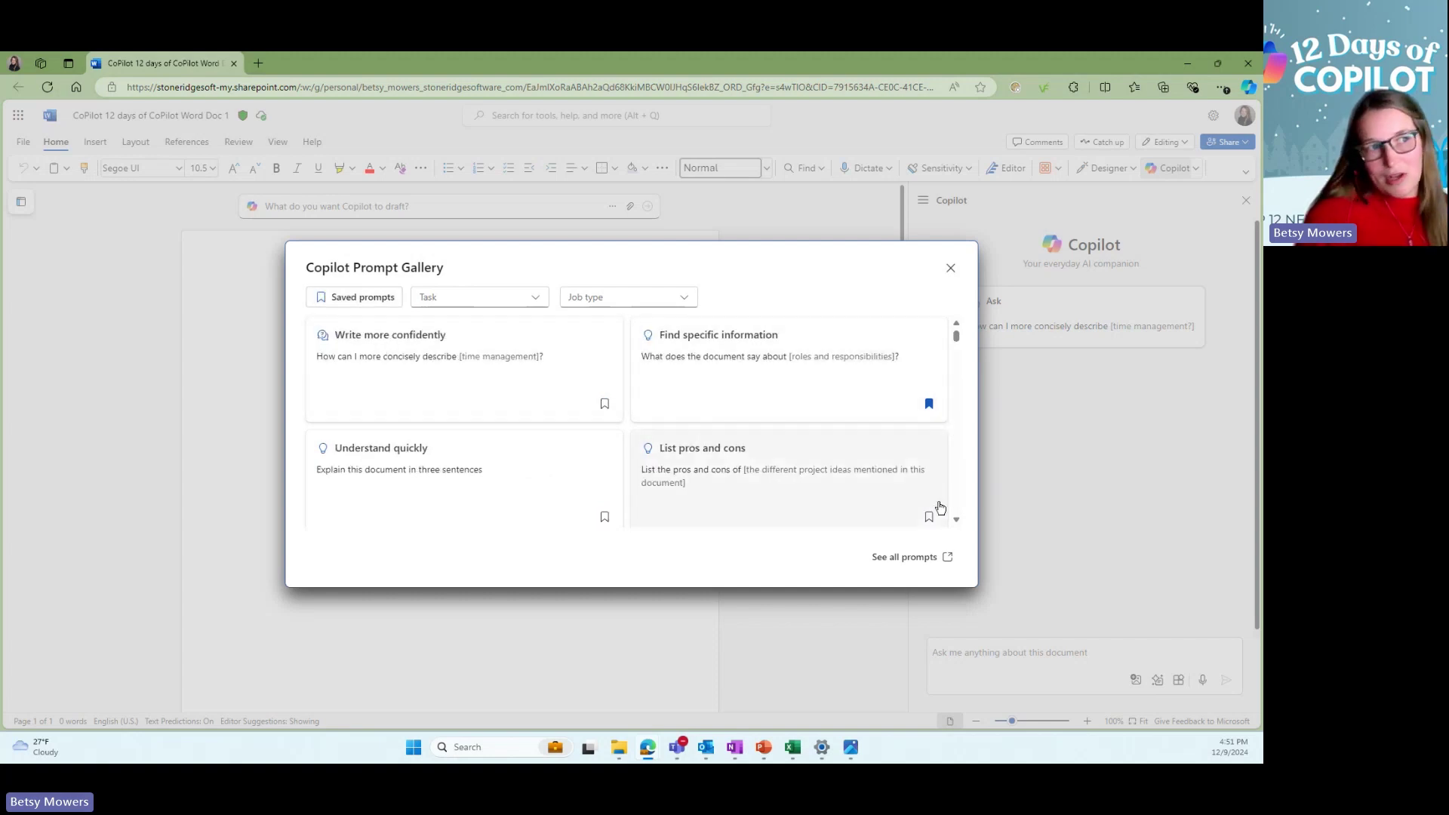
{"action": "left_click", "coordinate": [887, 563]}
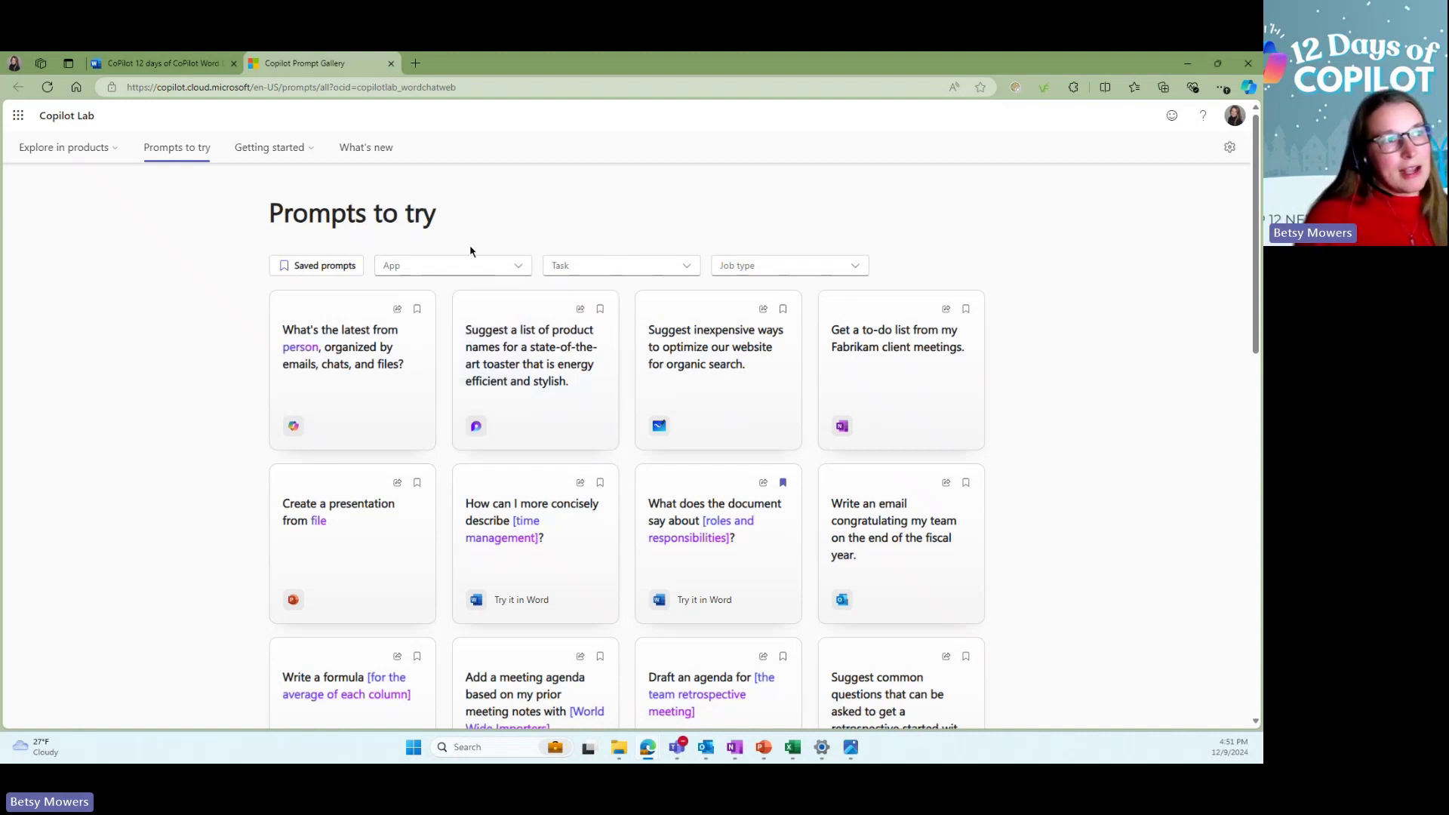
{"action": "left_click", "coordinate": [472, 269]}
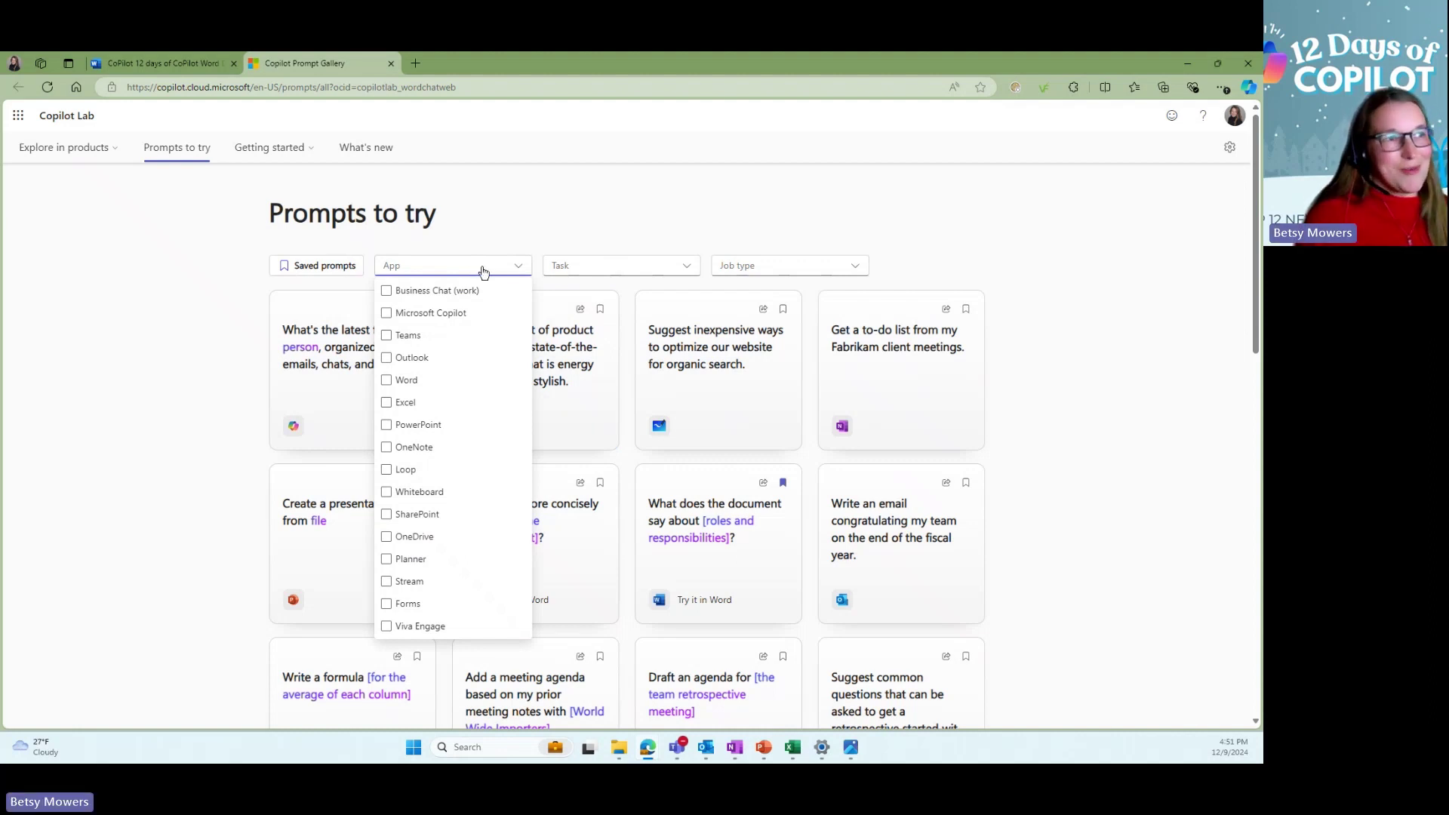
{"action": "left_click", "coordinate": [556, 272]}
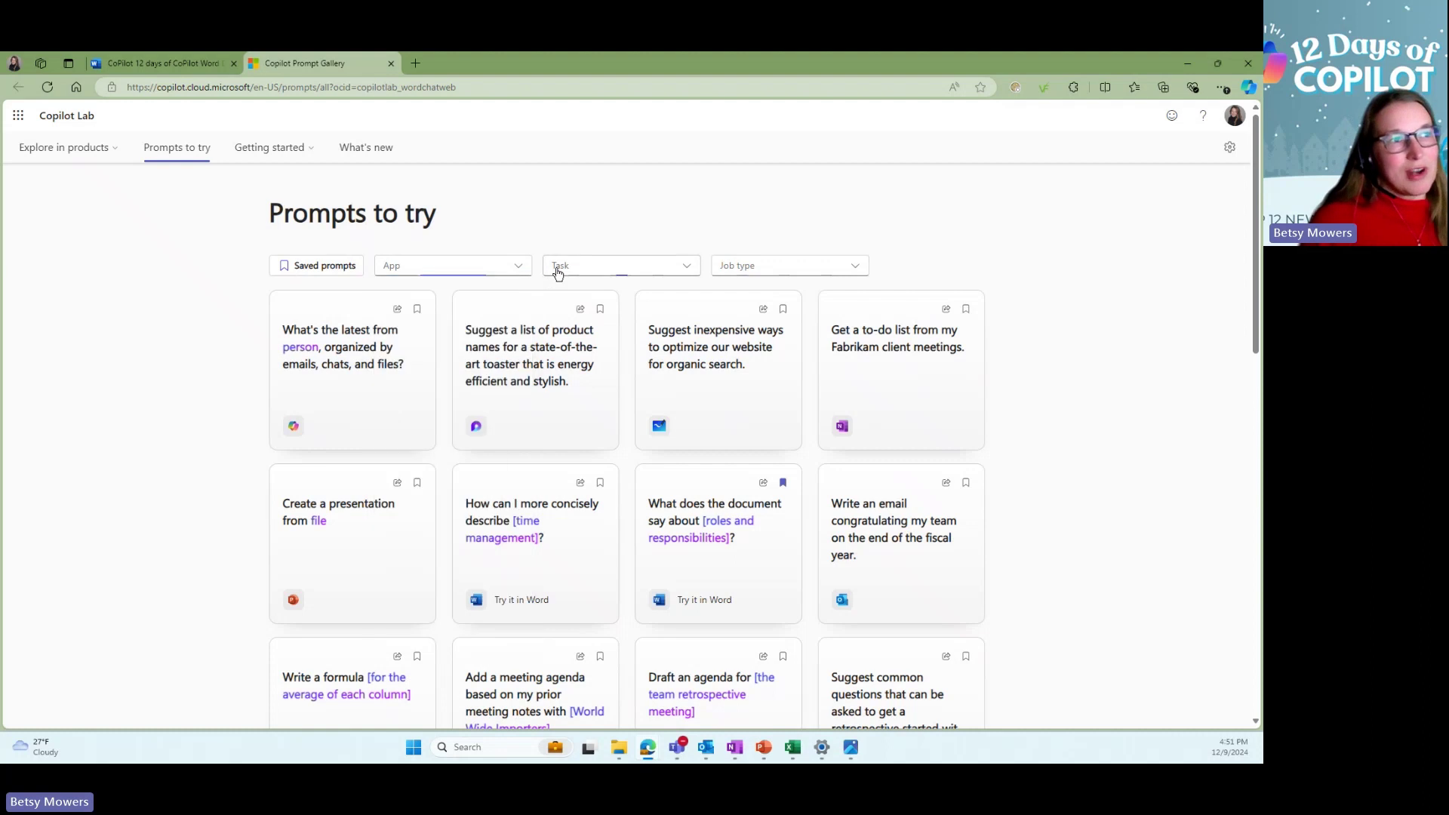
{"action": "left_click", "coordinate": [556, 272]}
{"action": "left_click", "coordinate": [734, 269]}
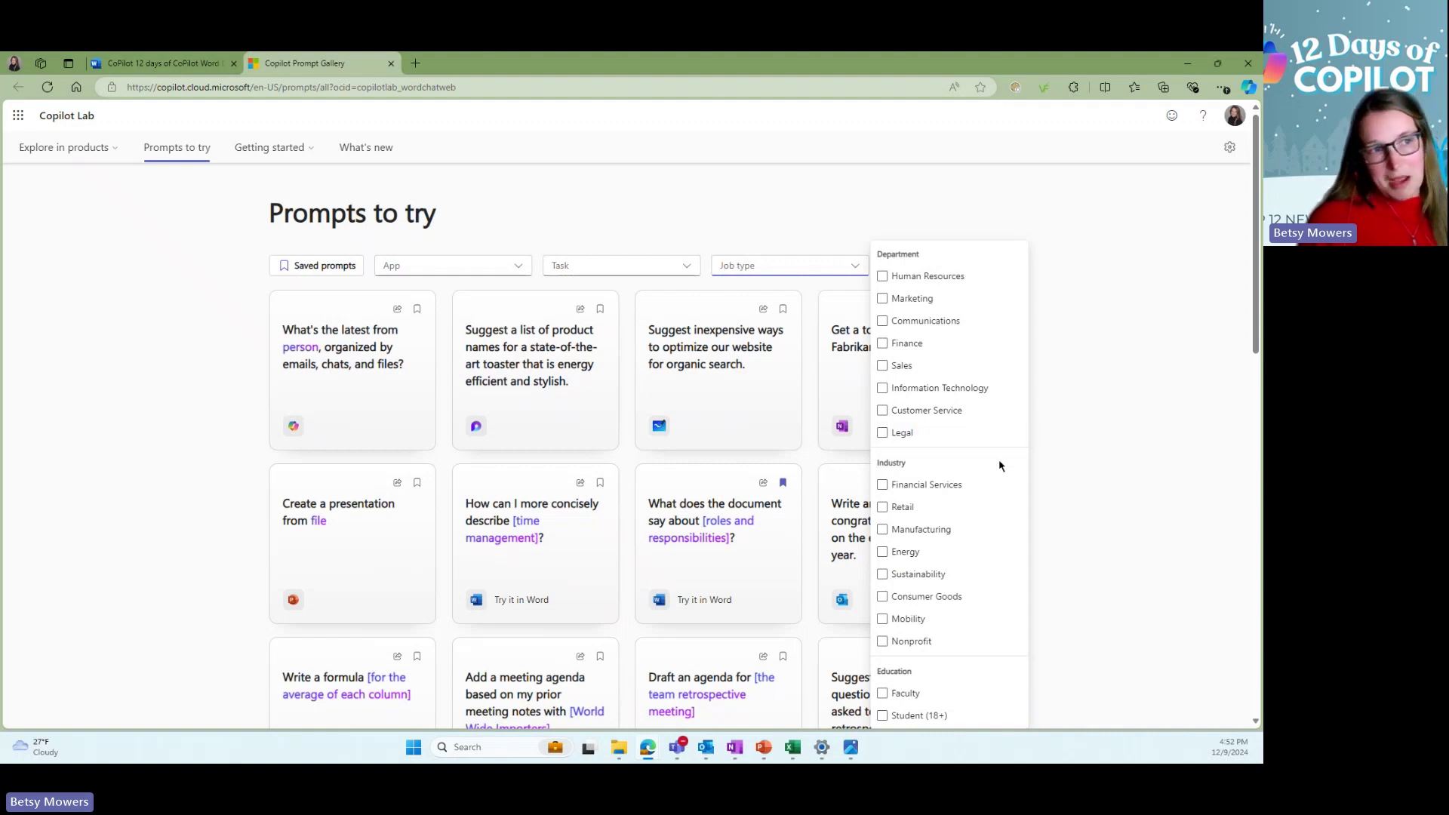
{"action": "left_click", "coordinate": [1110, 447]}
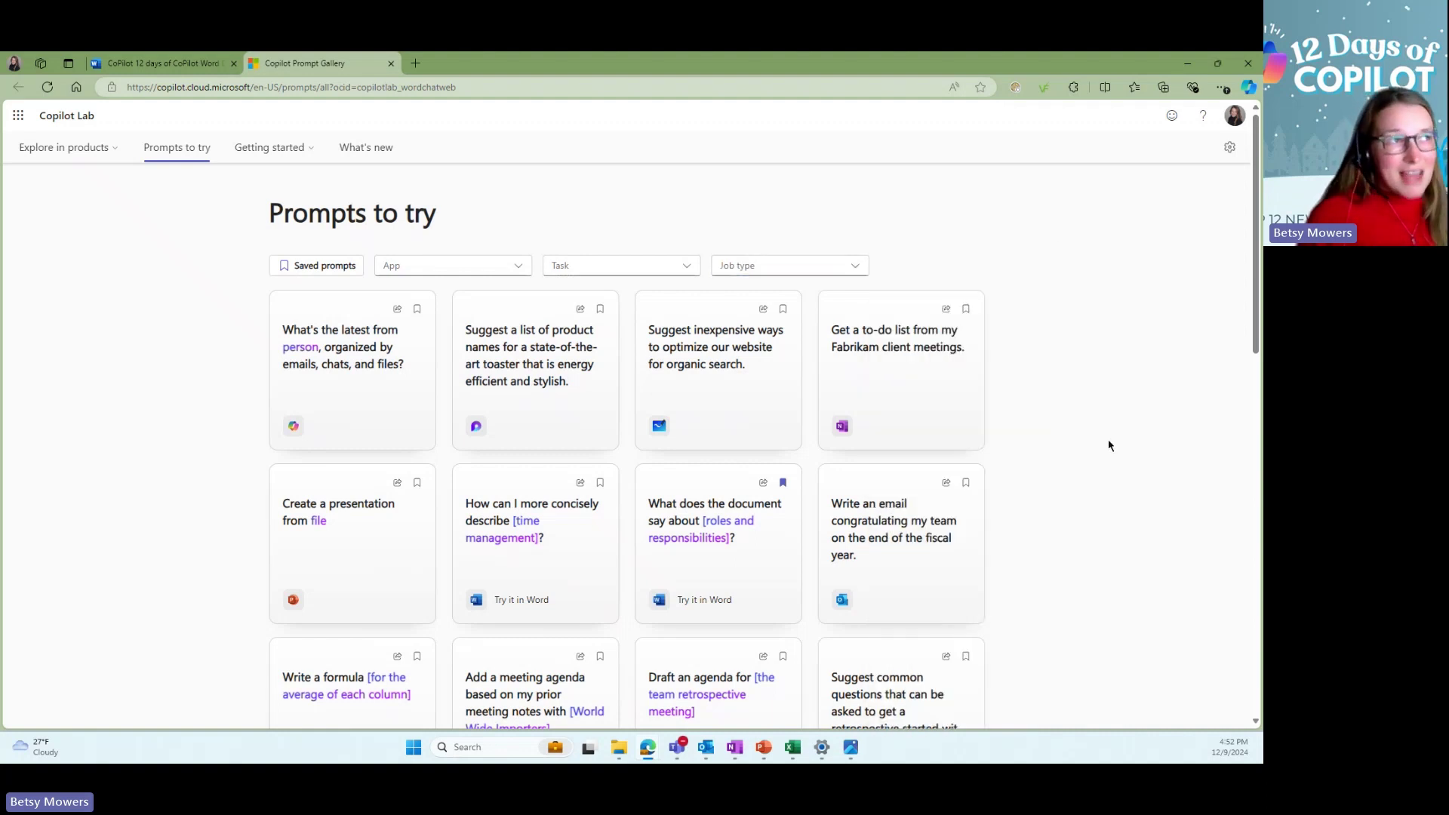
Step: Close the Prompt Gallery and check that Web content is enabled in Copilot's plugins settings
{"action": "left_click", "coordinate": [392, 65]}
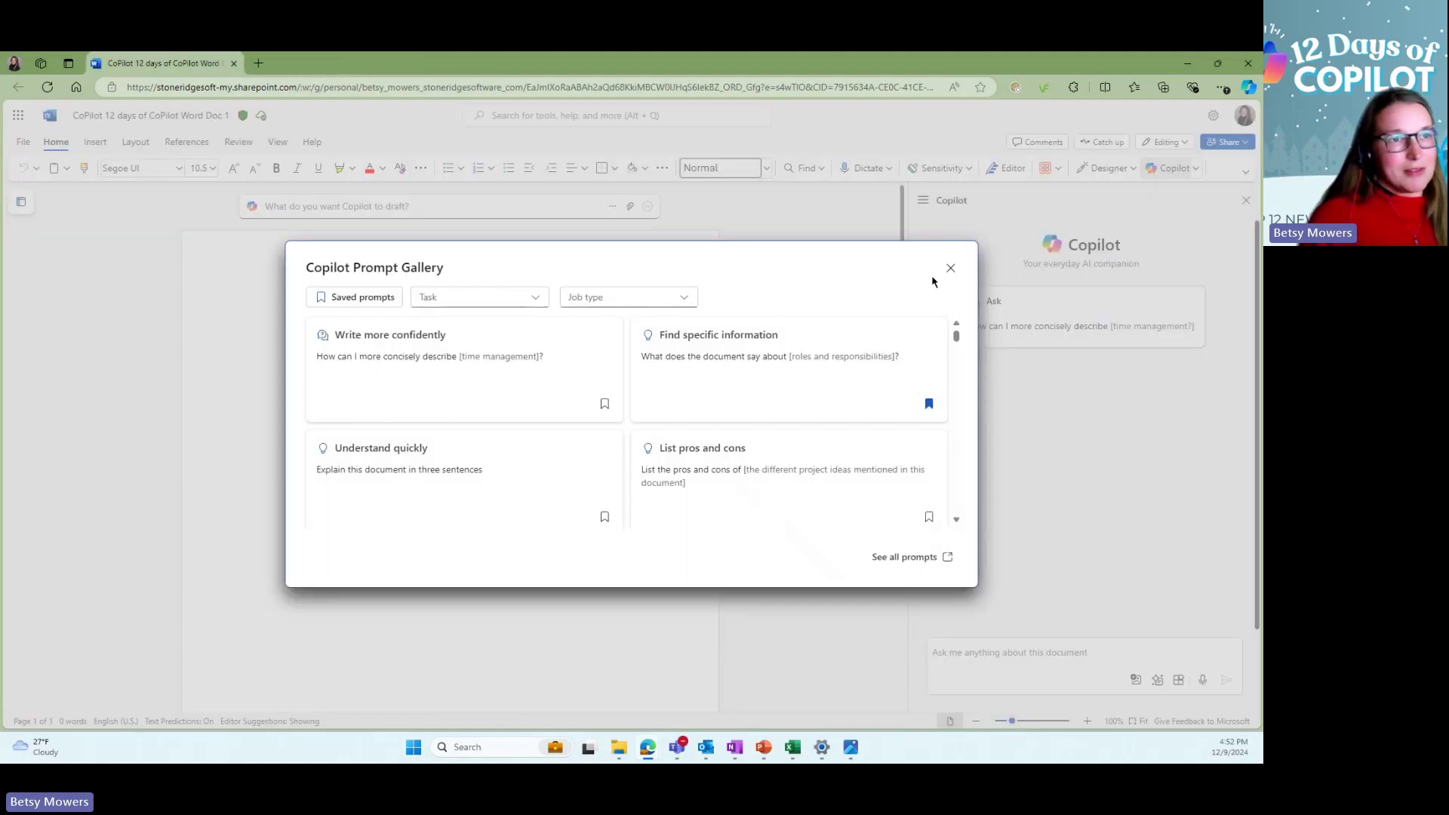
{"action": "left_click", "coordinate": [953, 272]}
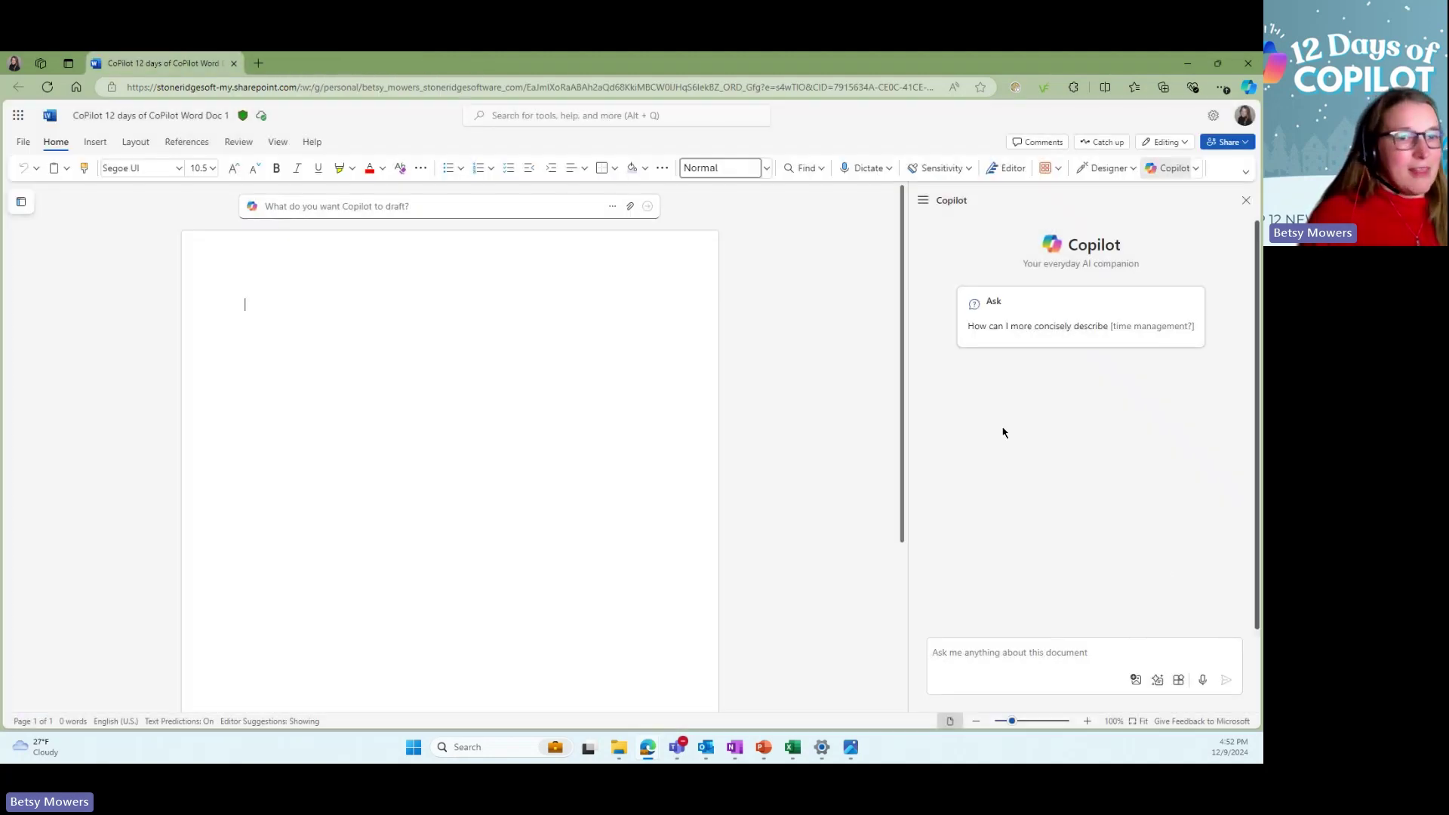
{"action": "left_click", "coordinate": [1179, 681]}
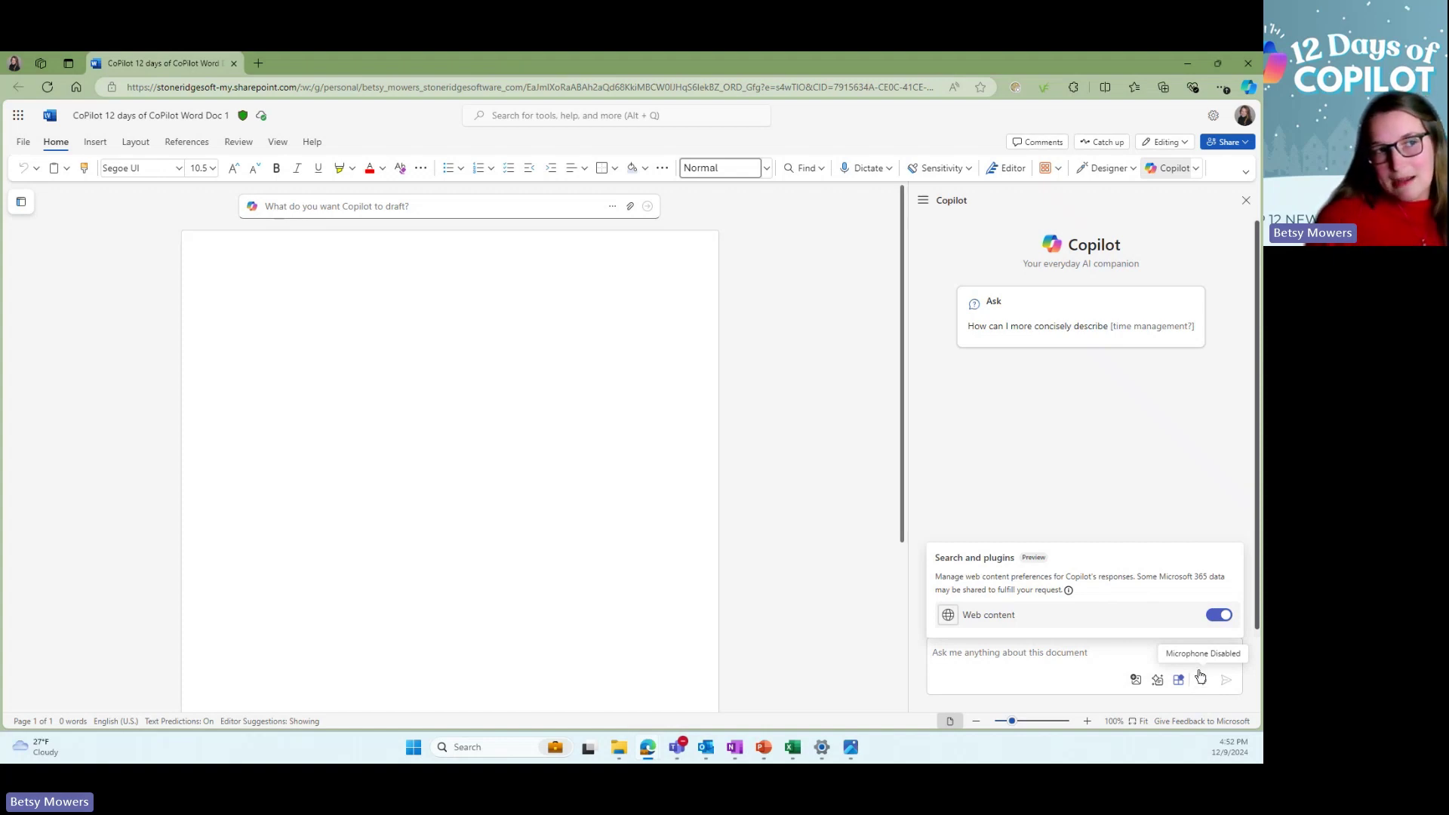
{"action": "left_click", "coordinate": [1155, 519]}
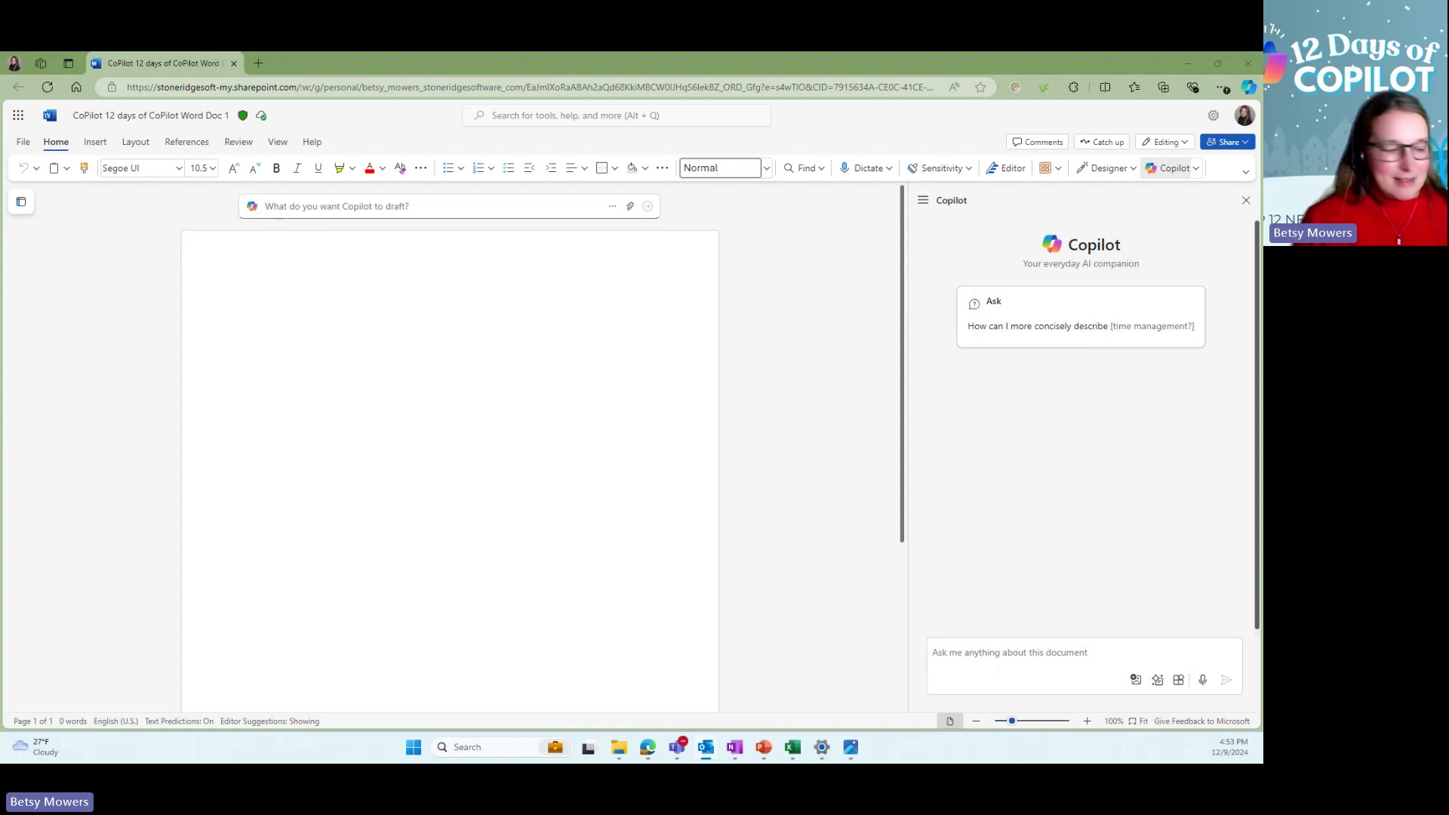
Step: Ask Copilot about the book Mastering Microsoft Dynamics 365 Implementations and inspect its web citations
{"action": "left_click", "coordinate": [989, 647]}
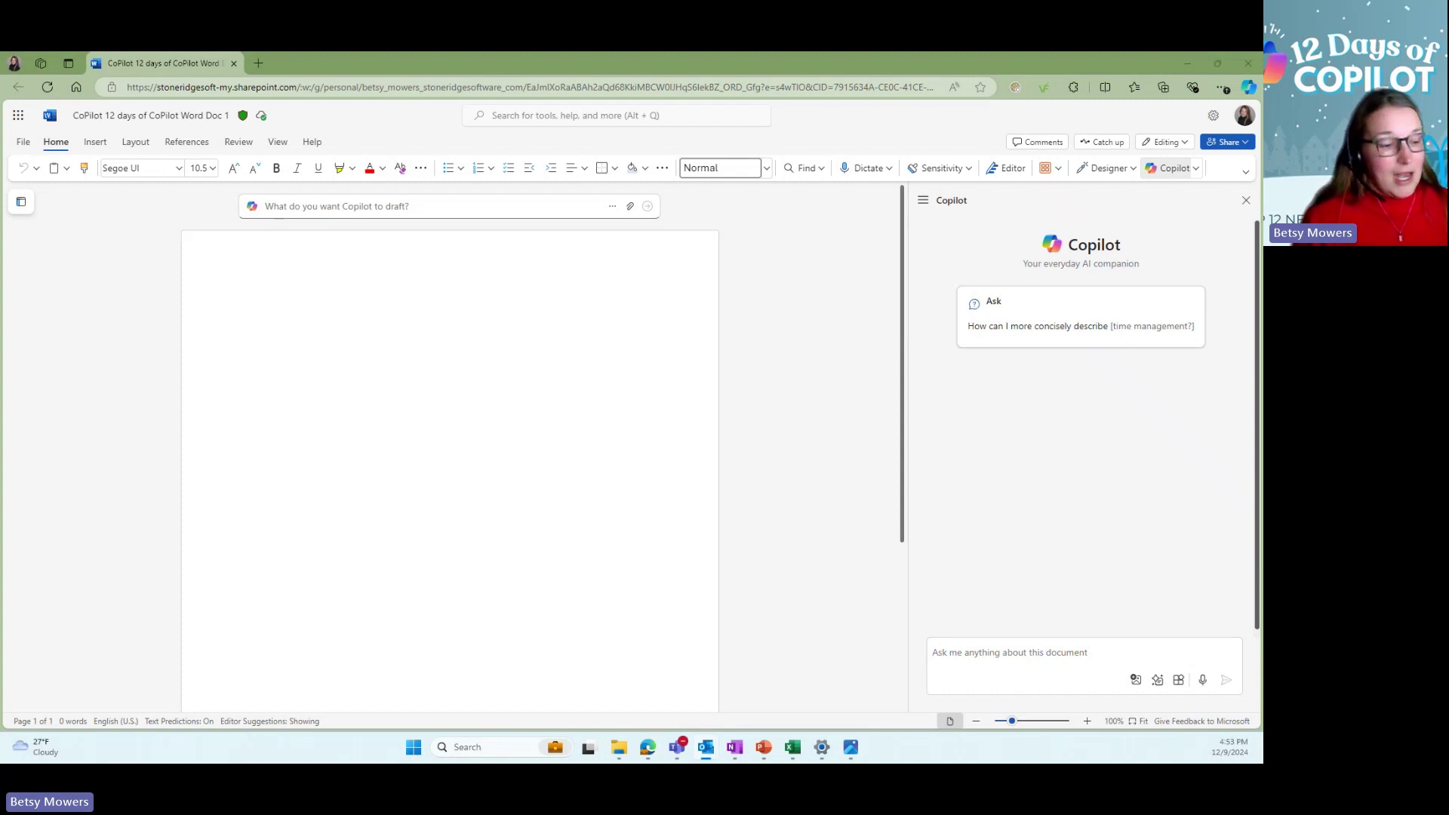
{"action": "left_click", "coordinate": [1049, 649]}
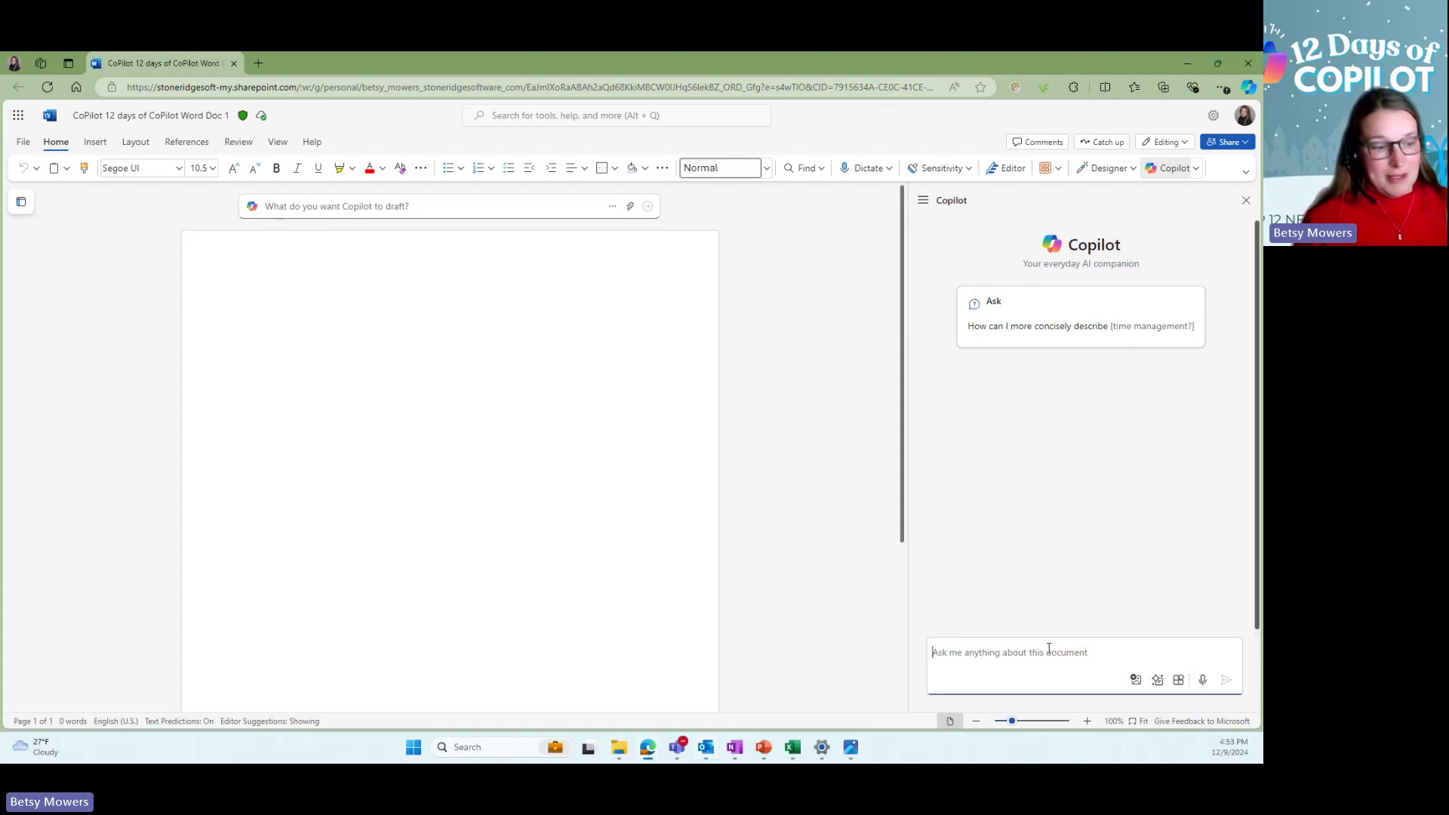
{"action": "type", "text": "Can you tell me about Eric Newell's Dynamics book?"}
{"action": "key", "text": "Return"}
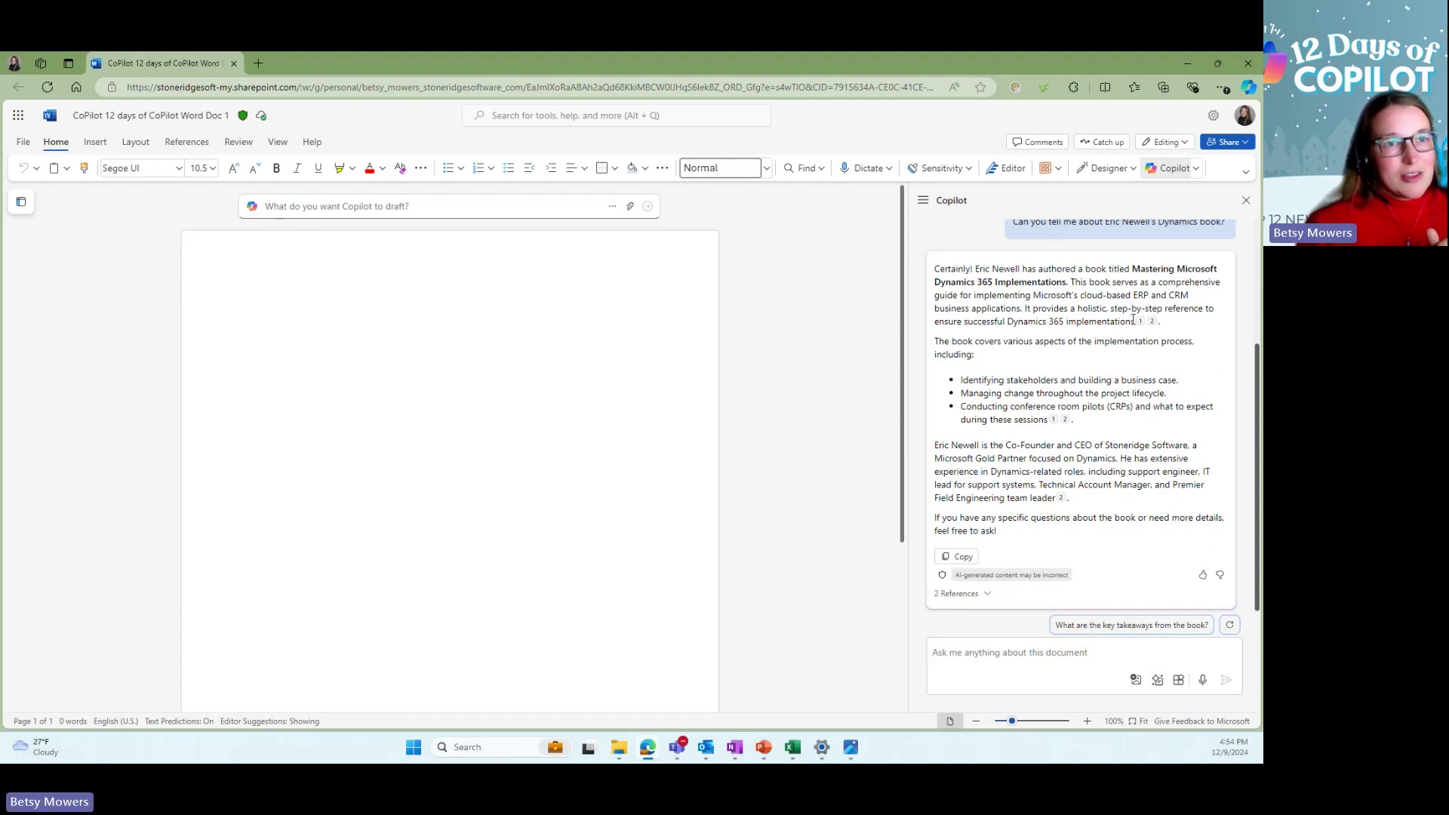
{"action": "mouse_move", "coordinate": [1138, 323]}
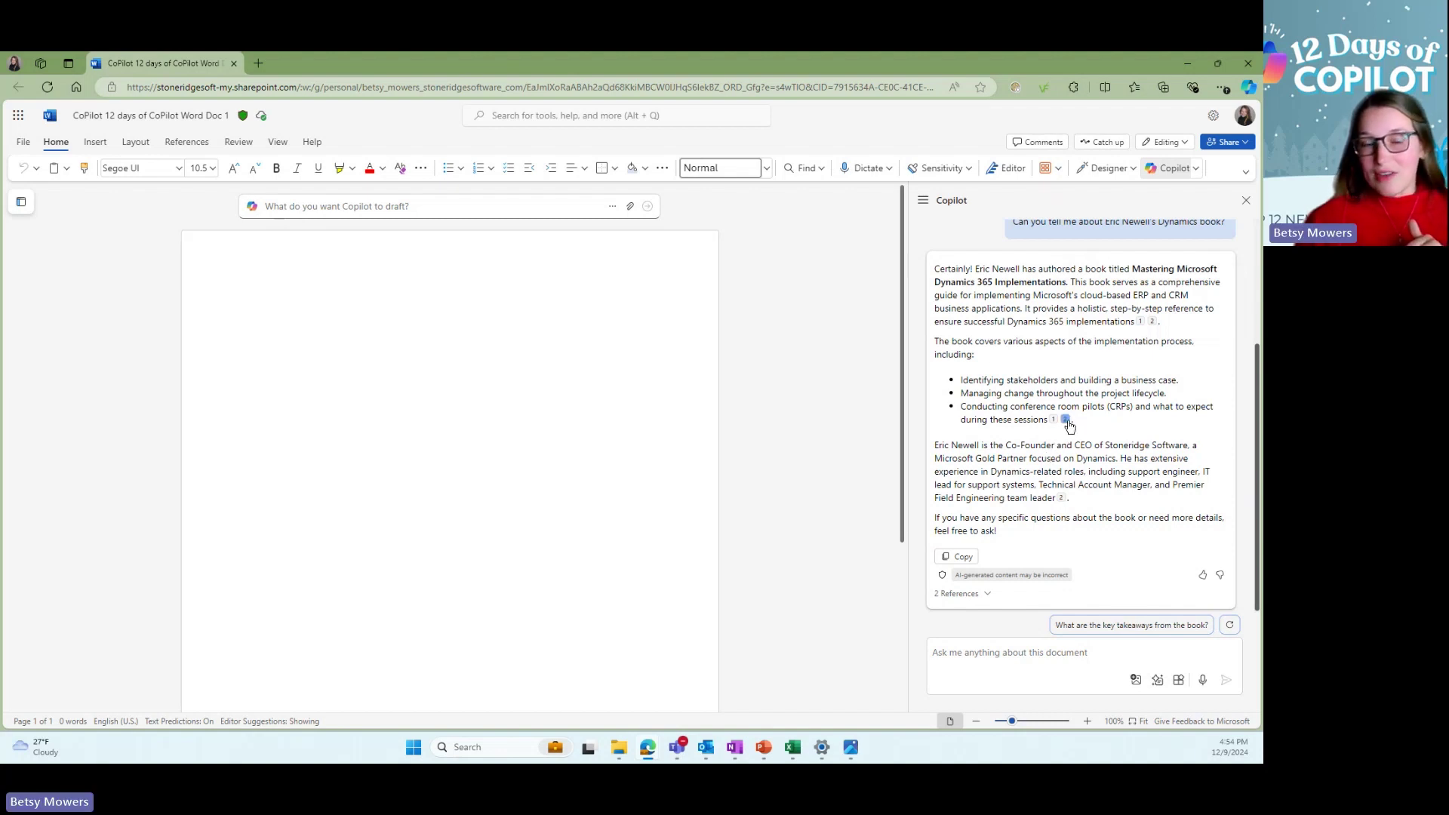
{"action": "mouse_move", "coordinate": [1066, 420]}
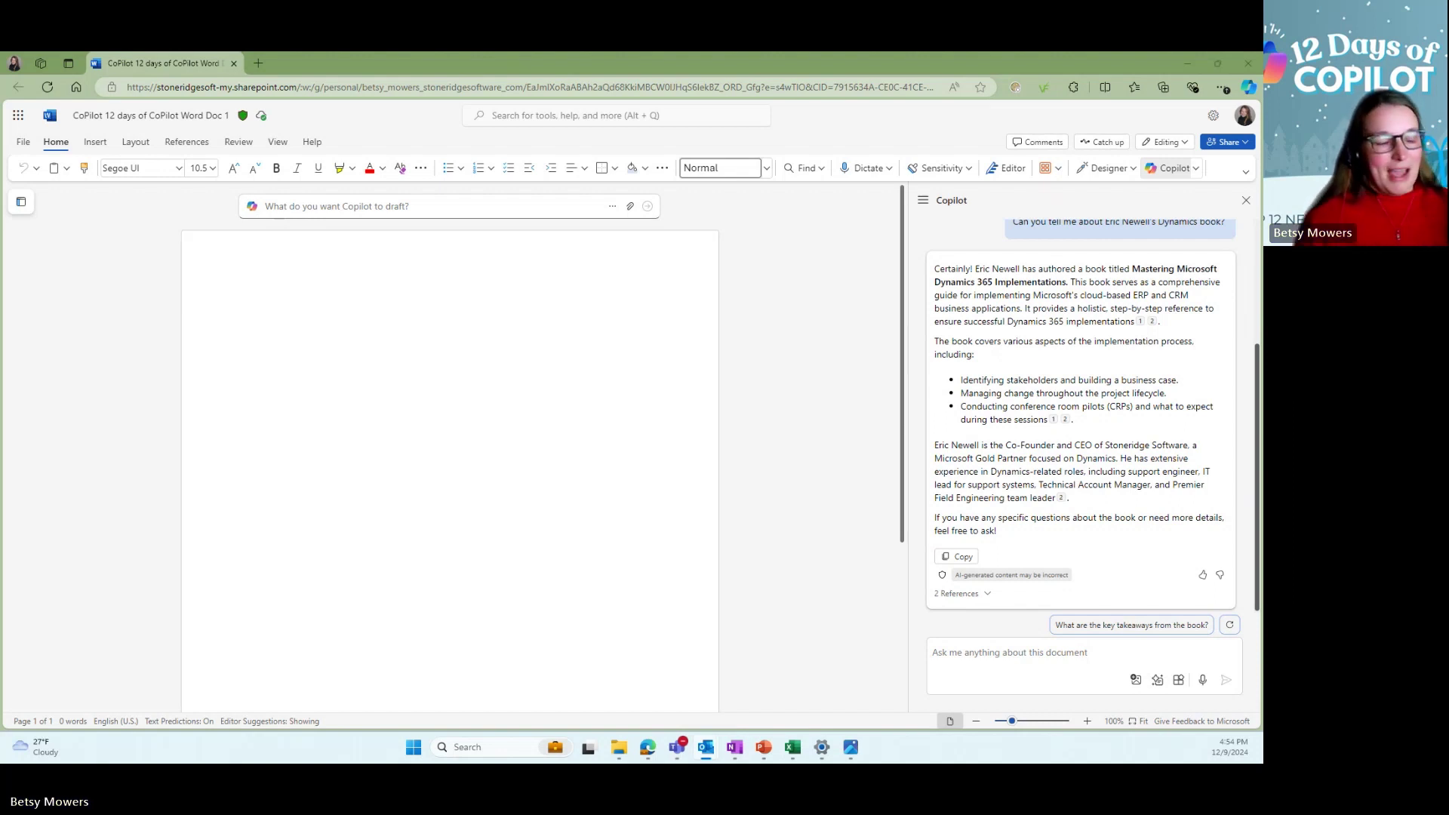
Step: Request cartoon Designer images of a holiday-dressed character before the Minneapolis skyline with Christmas lights
{"action": "left_click", "coordinate": [966, 651]}
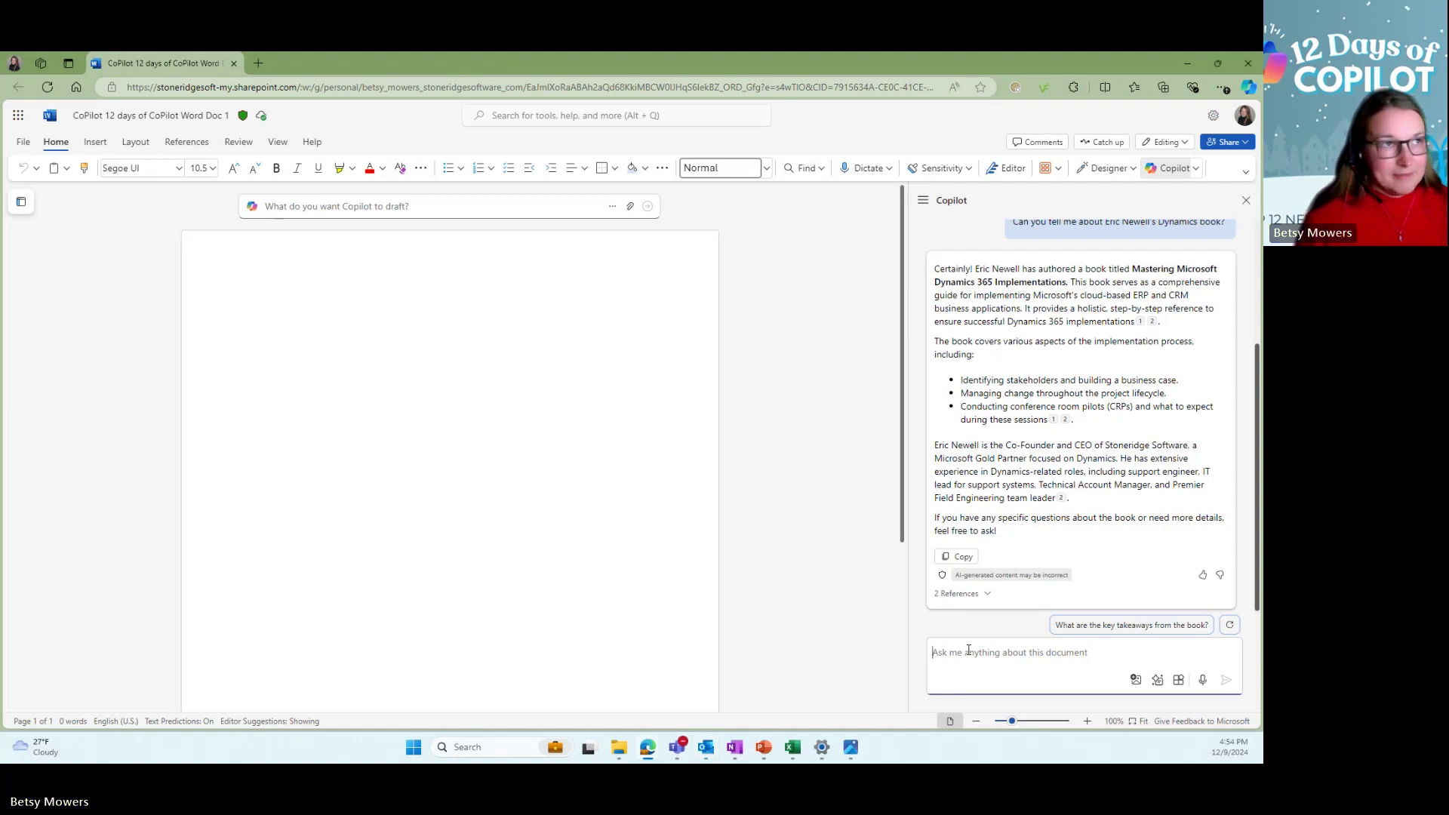
{"action": "type", "text": "create an image of a cartoon styled midsize white female character with a big smile, with blue eyes, and long blonde hair, dressed in holiday attire. In the background show the Minneapolis skyline with Christmas lights"}
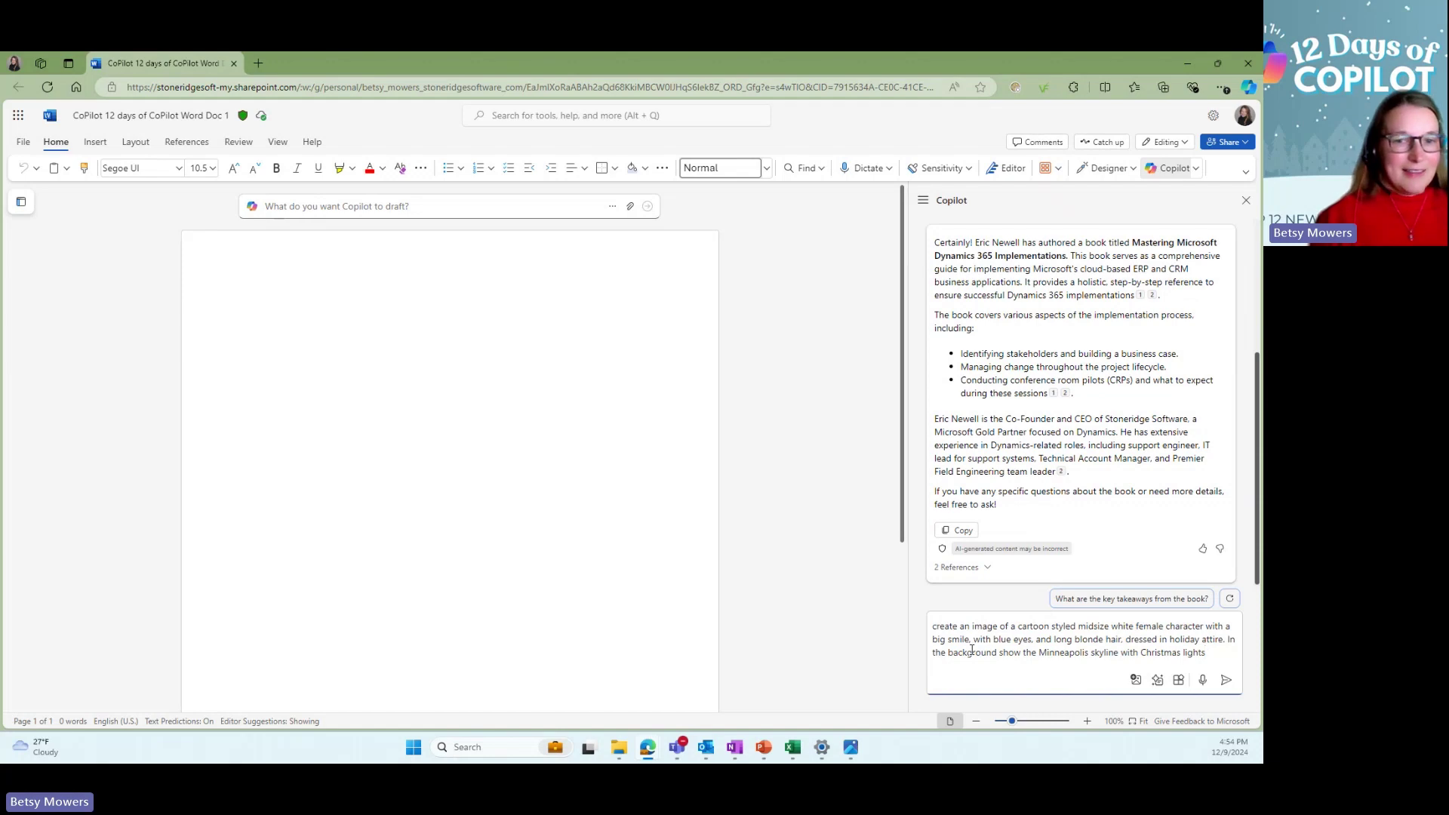
{"action": "key", "text": "Return"}
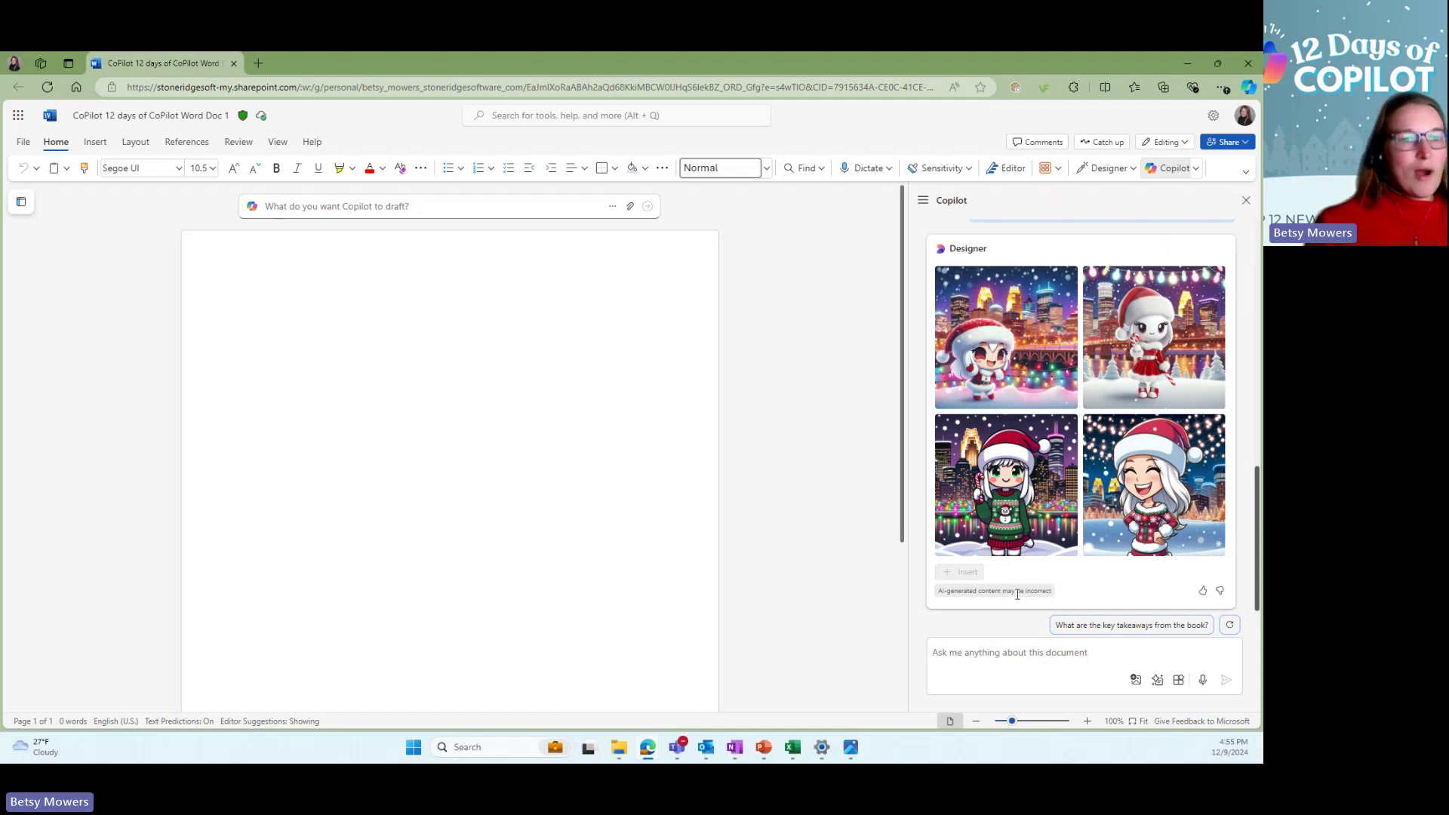
Step: Attach the copied photo and ask Copilot to turn it into a cartoon character with holiday attire
{"action": "left_click", "coordinate": [1135, 680]}
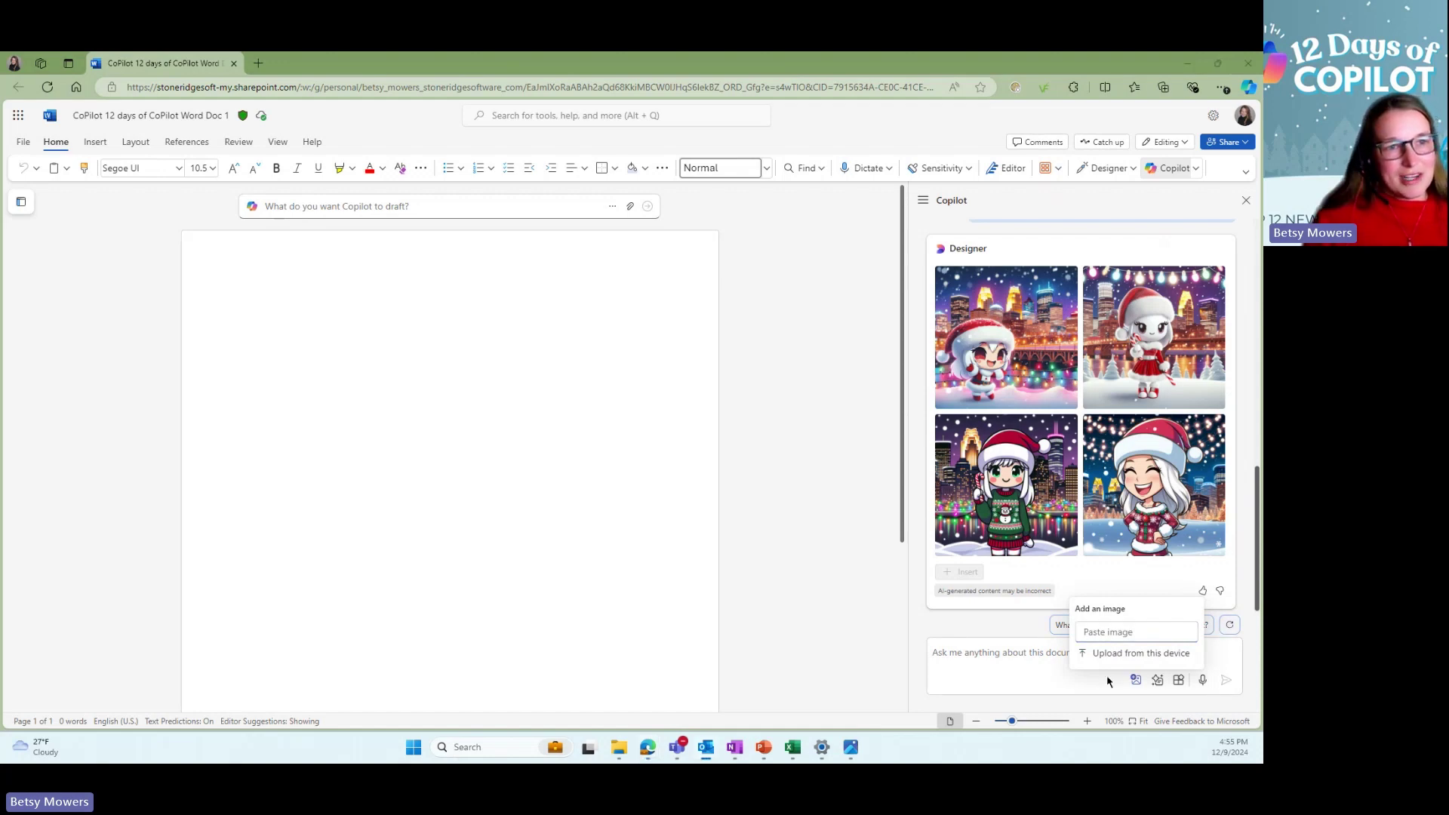
{"action": "left_click", "coordinate": [1104, 632]}
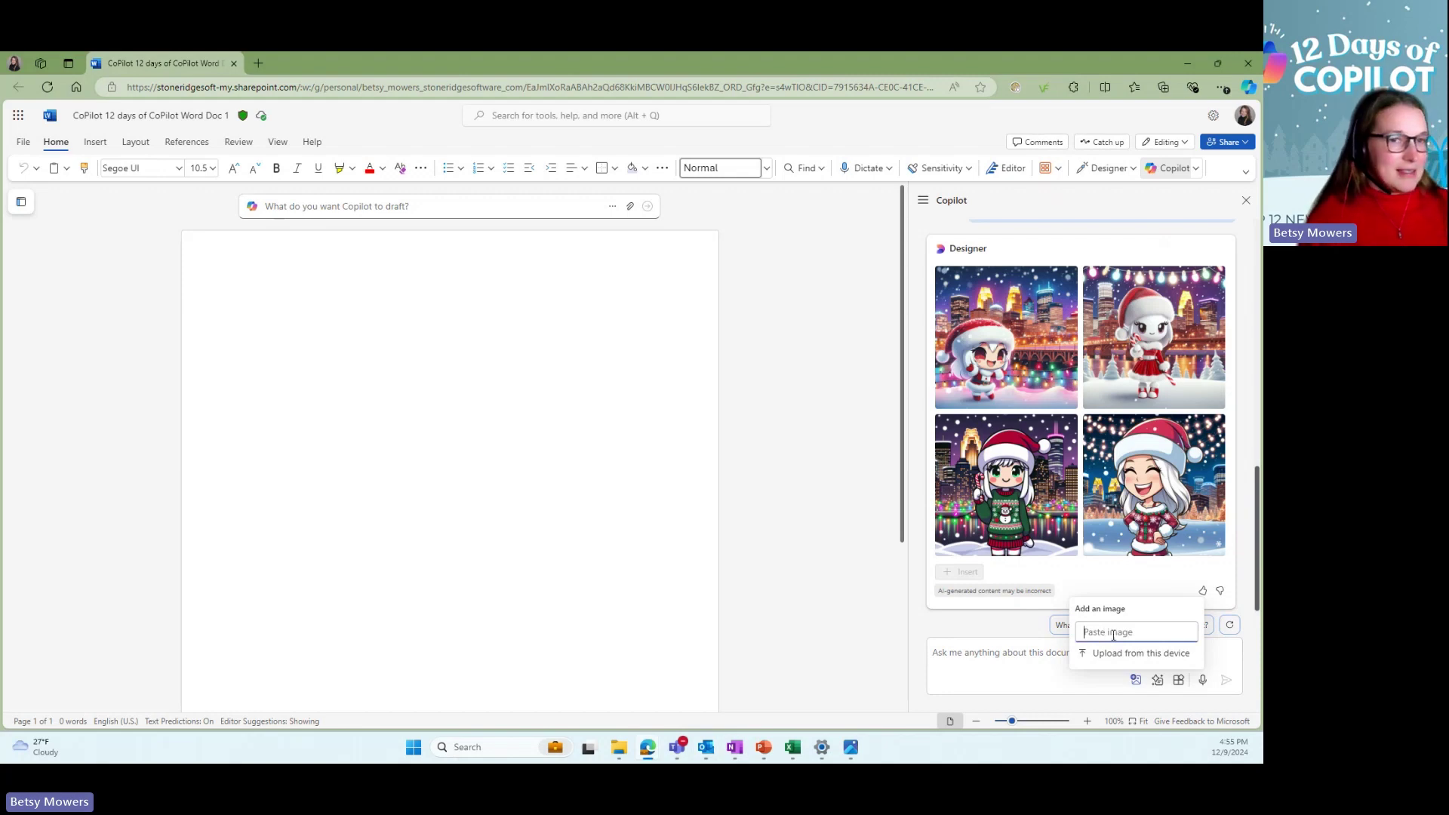
{"action": "key", "text": "ctrl+v"}
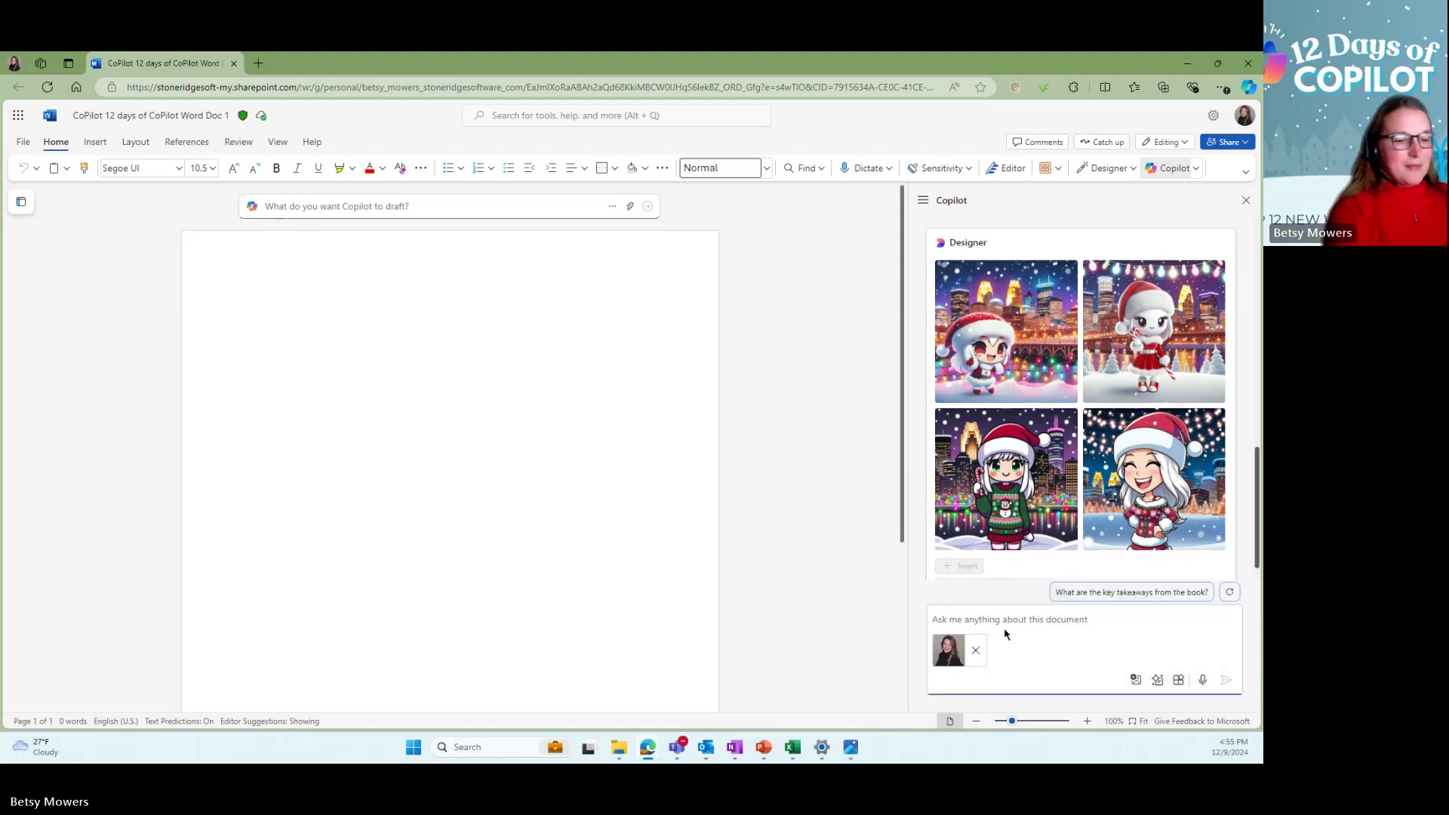
{"action": "type", "text": "Plea"}
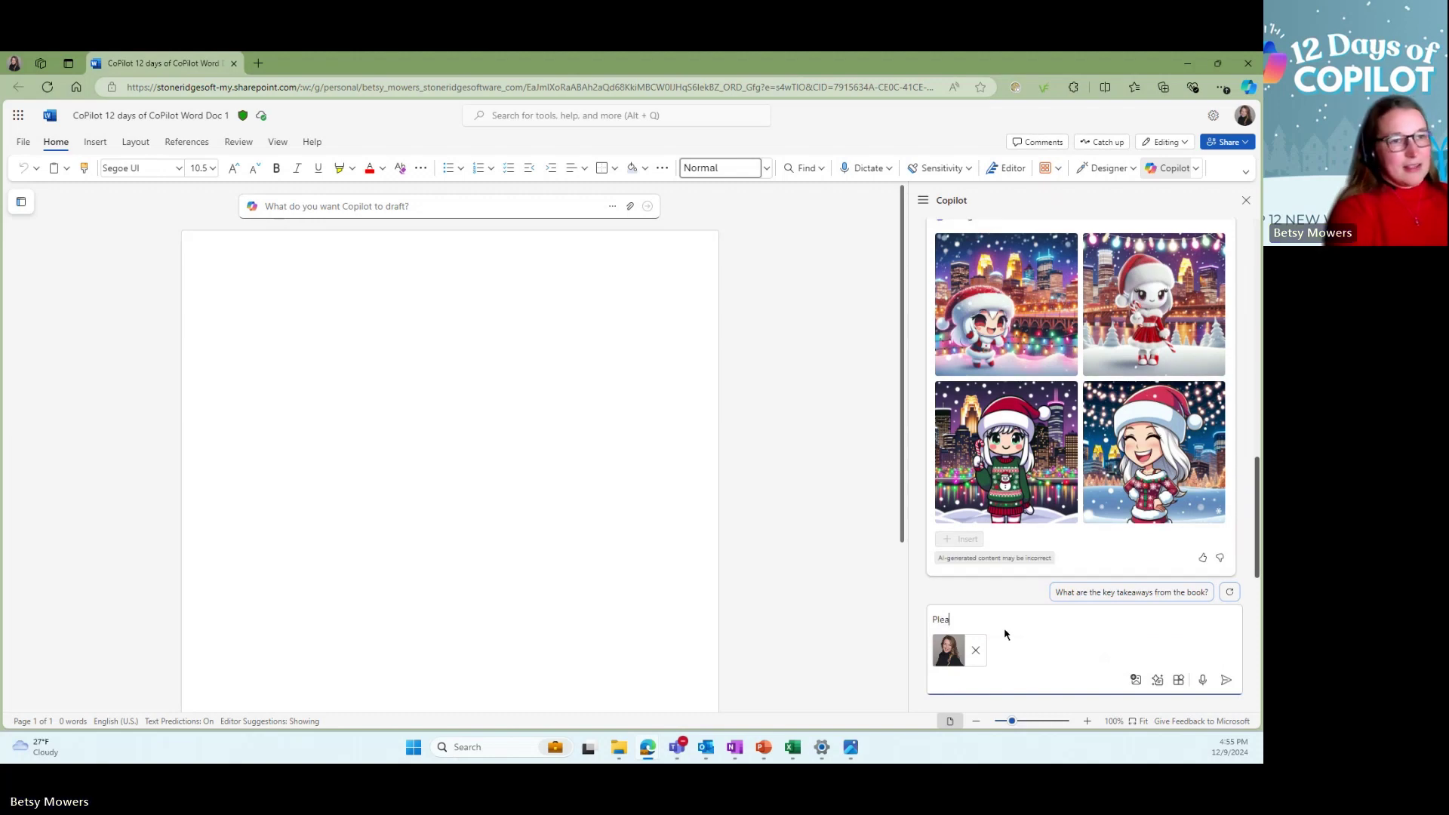
{"action": "type", "text": "se take this "}
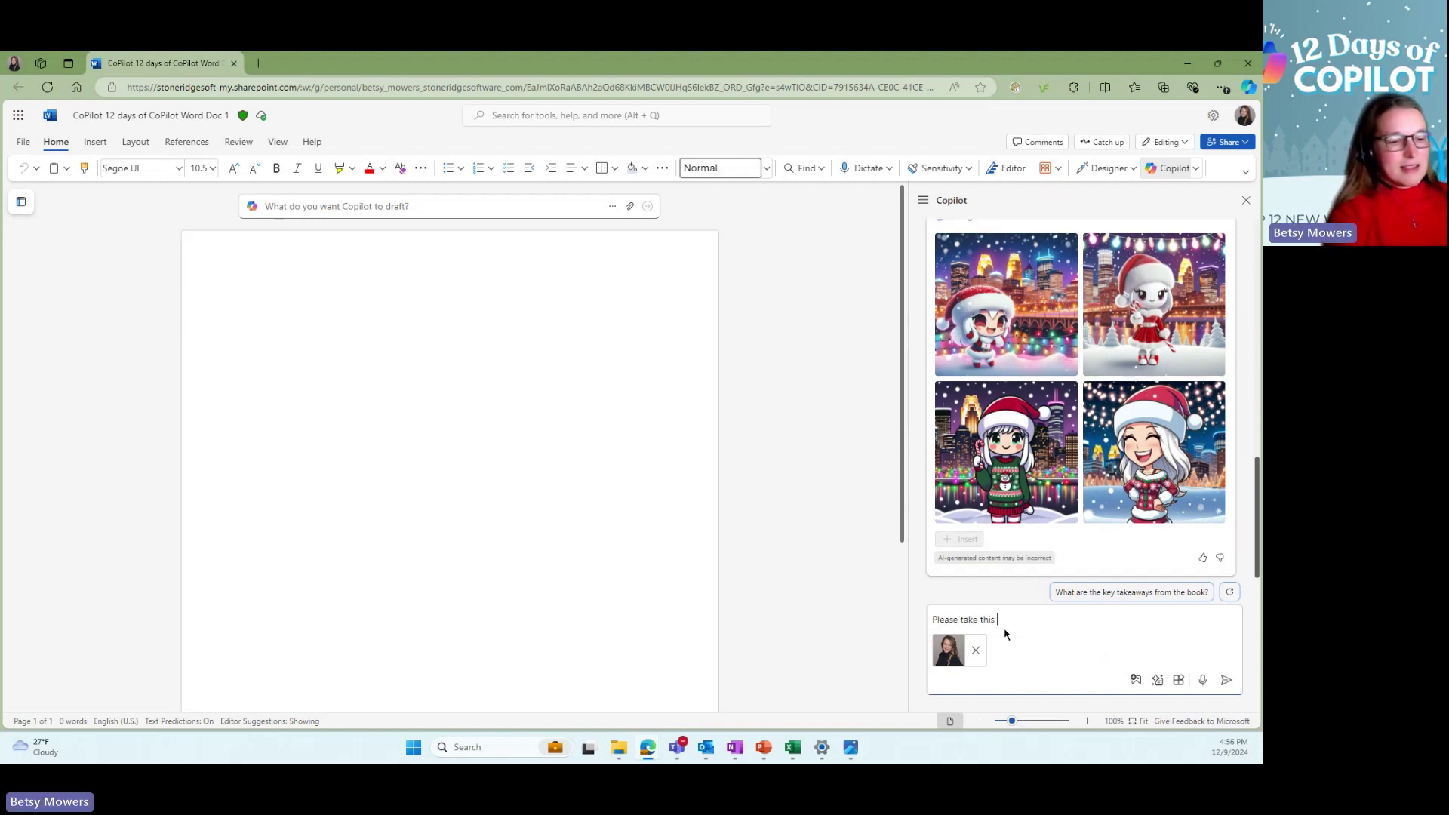
{"action": "type", "text": "image "}
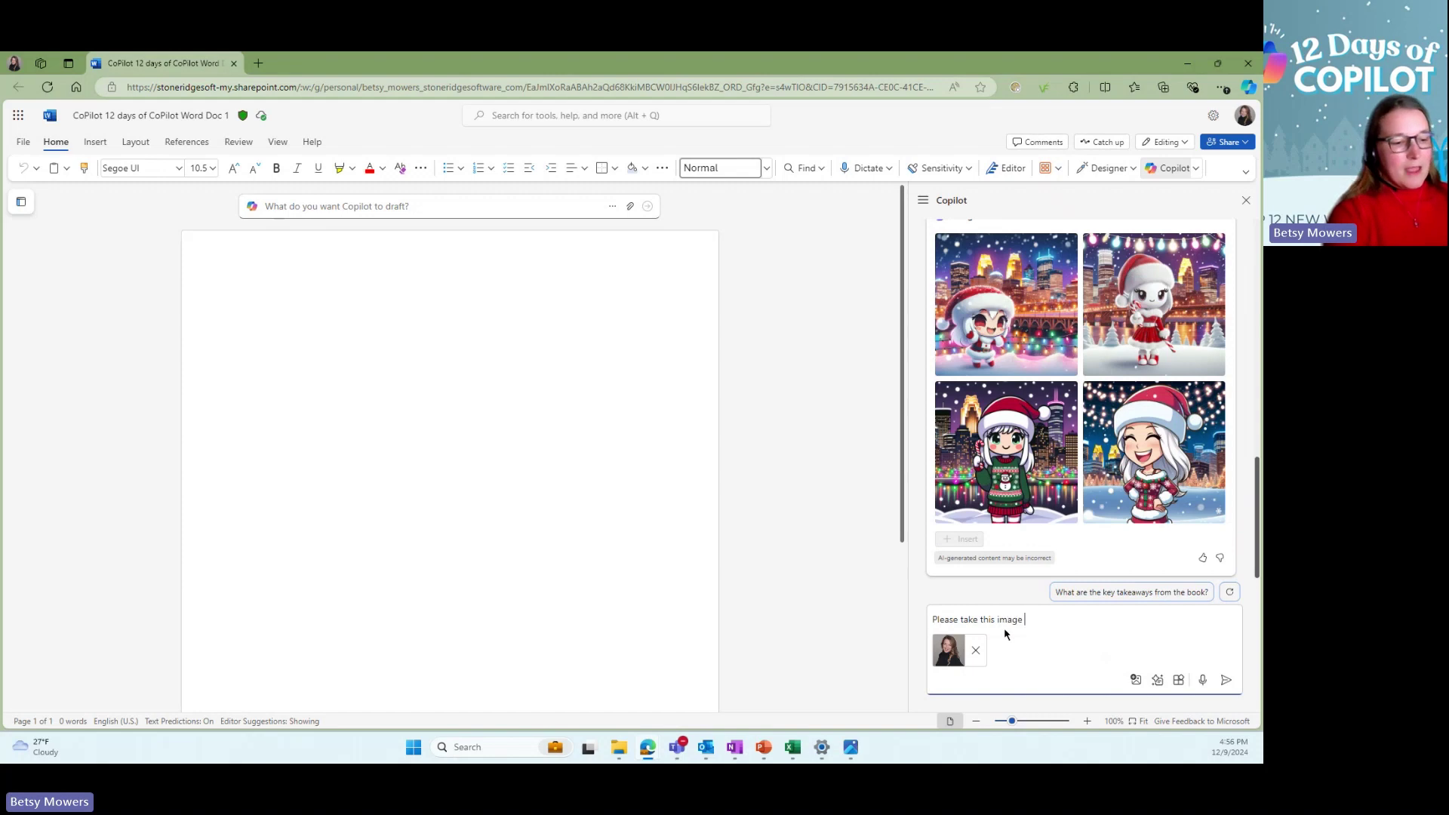
{"action": "type", "text": "and creat"}
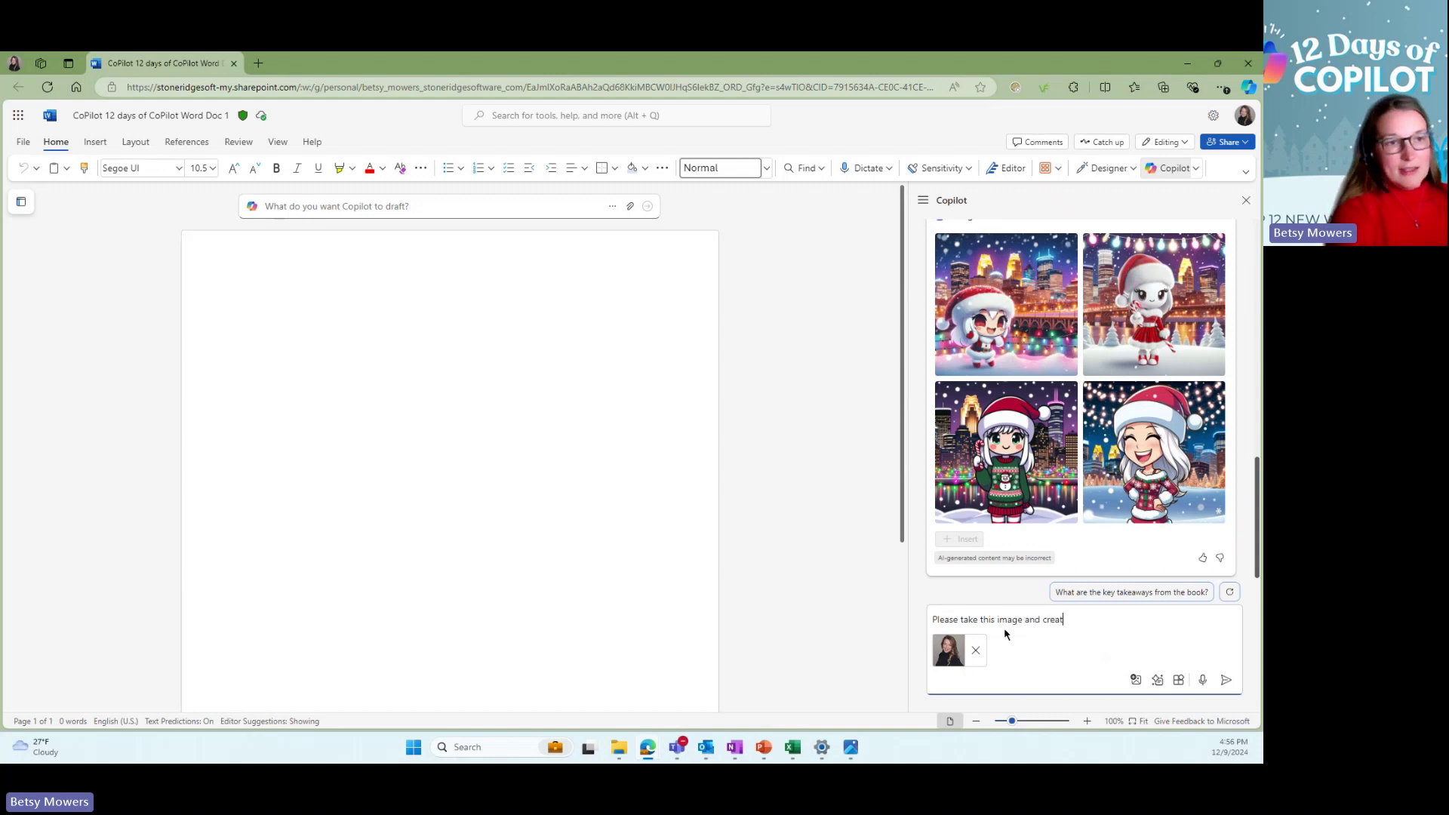
{"action": "type", "text": "e a cartoon character"}
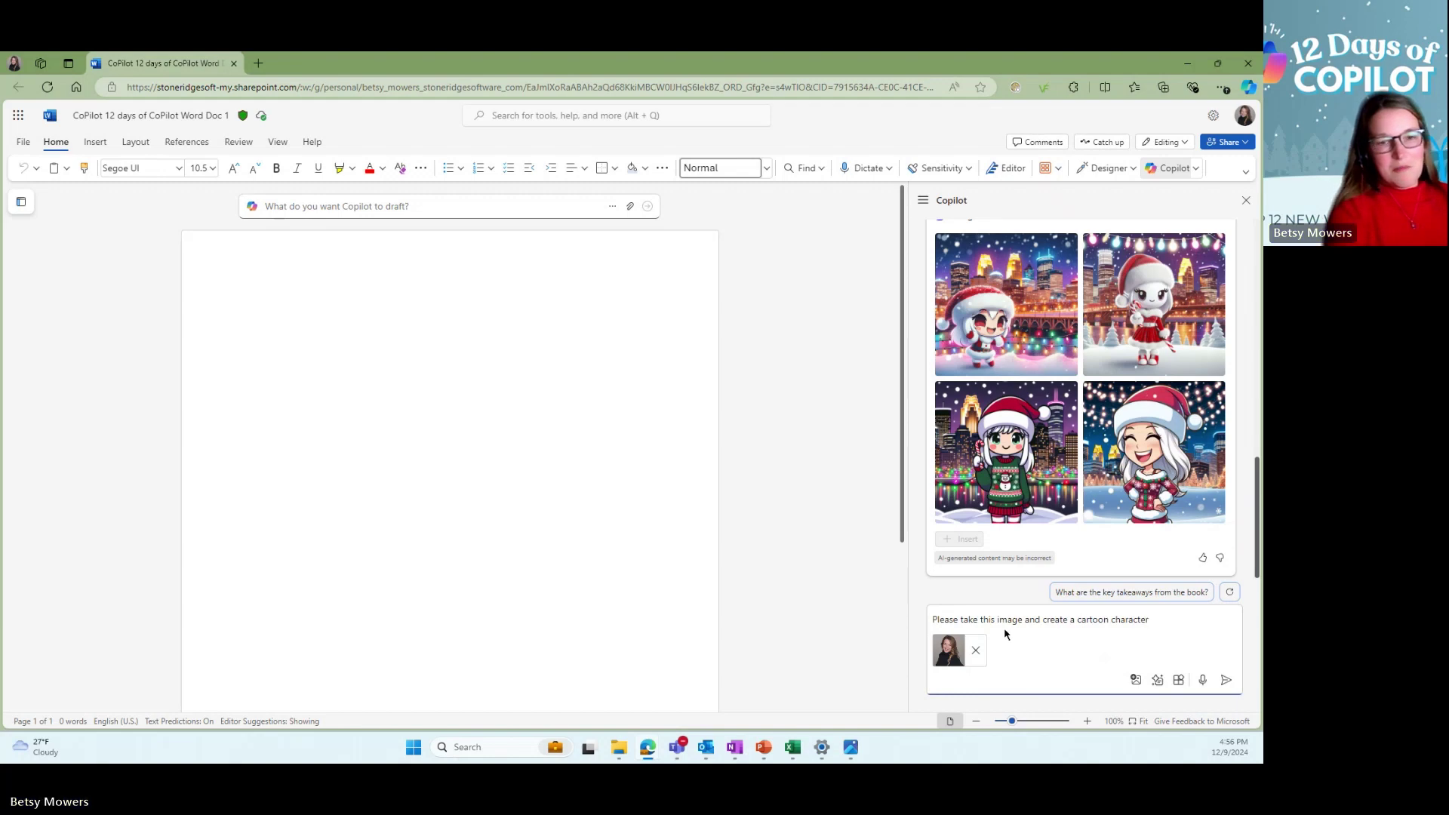
{"action": "type", "text": "with holiday"}
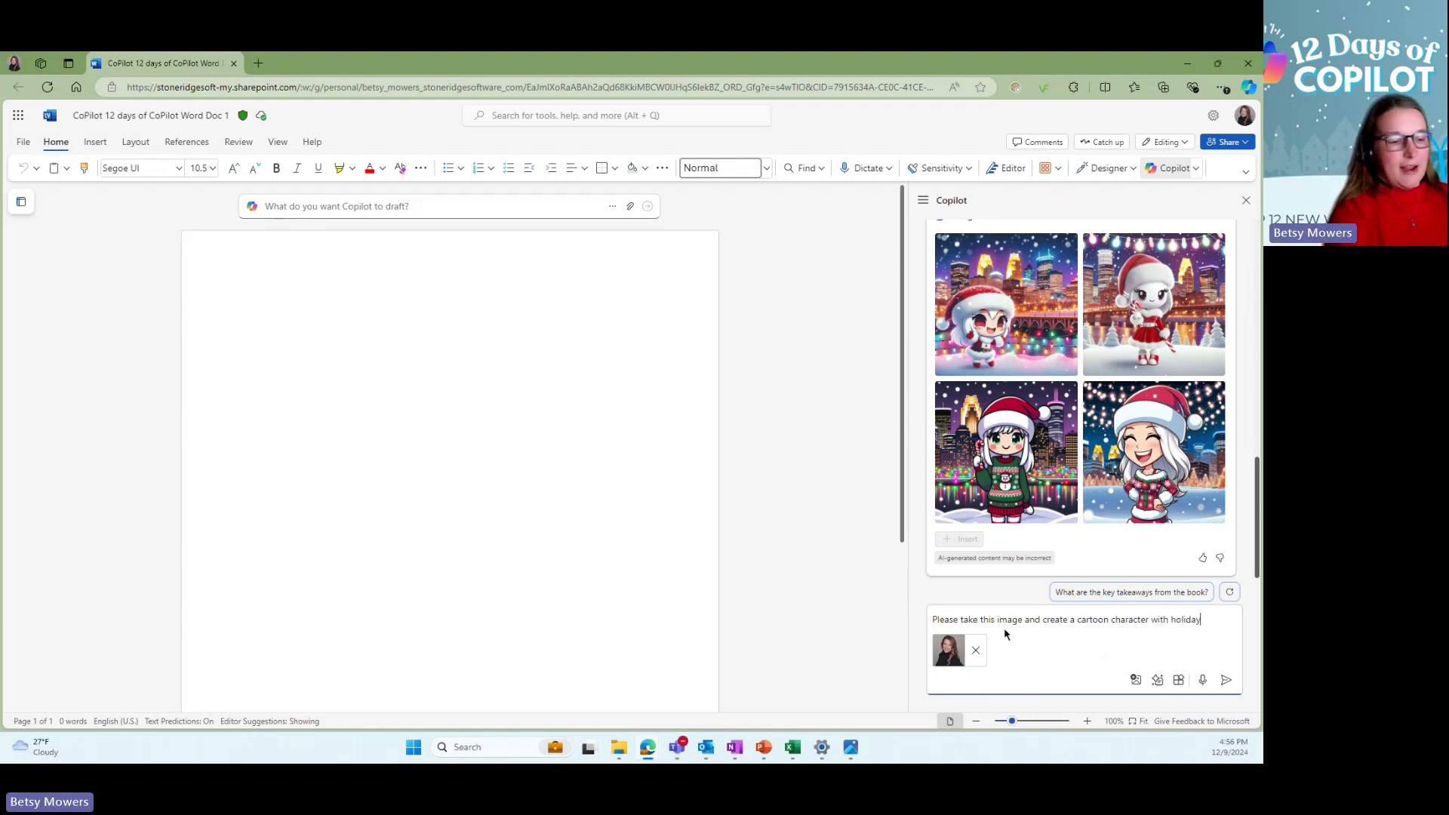
{"action": "type", "text": " attire"}
{"action": "key", "text": "Return"}
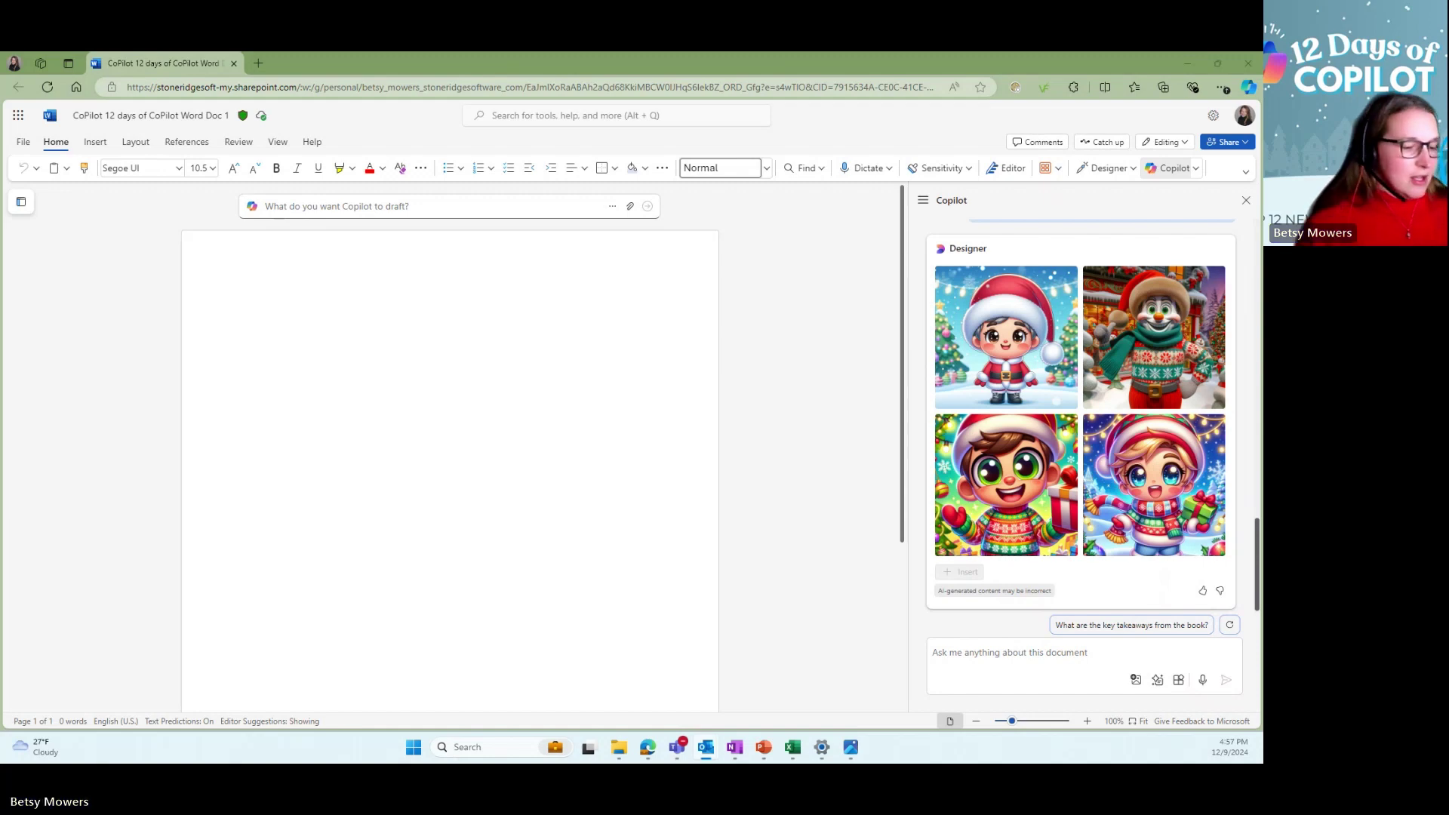
Step: Ask Copilot to create a resume from Buddy the Elf's LinkedIn profile link and review the reply
{"action": "left_click", "coordinate": [1012, 667]}
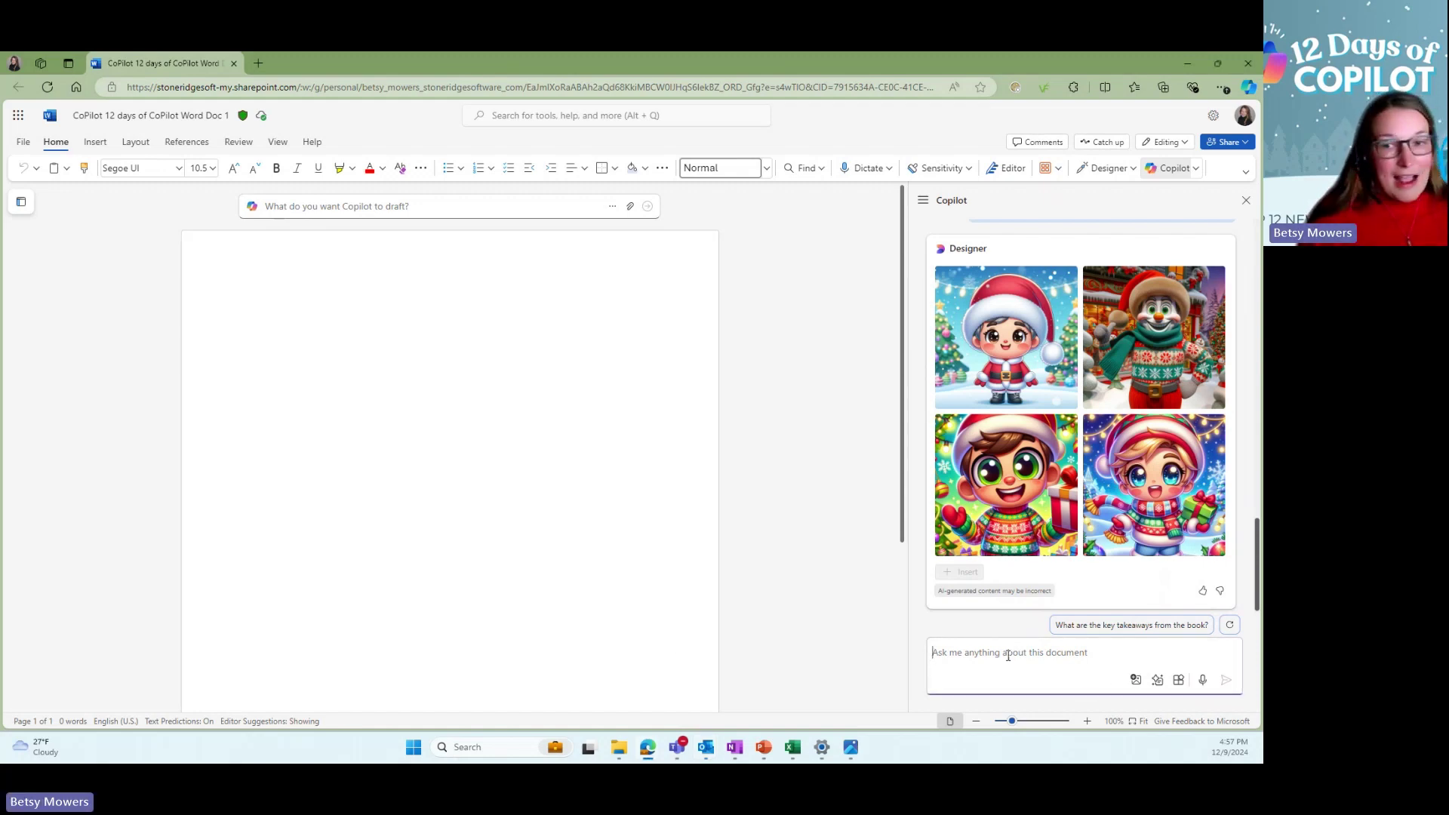
{"action": "type", "text": "create a resume for the following LinkedIn profile:"}
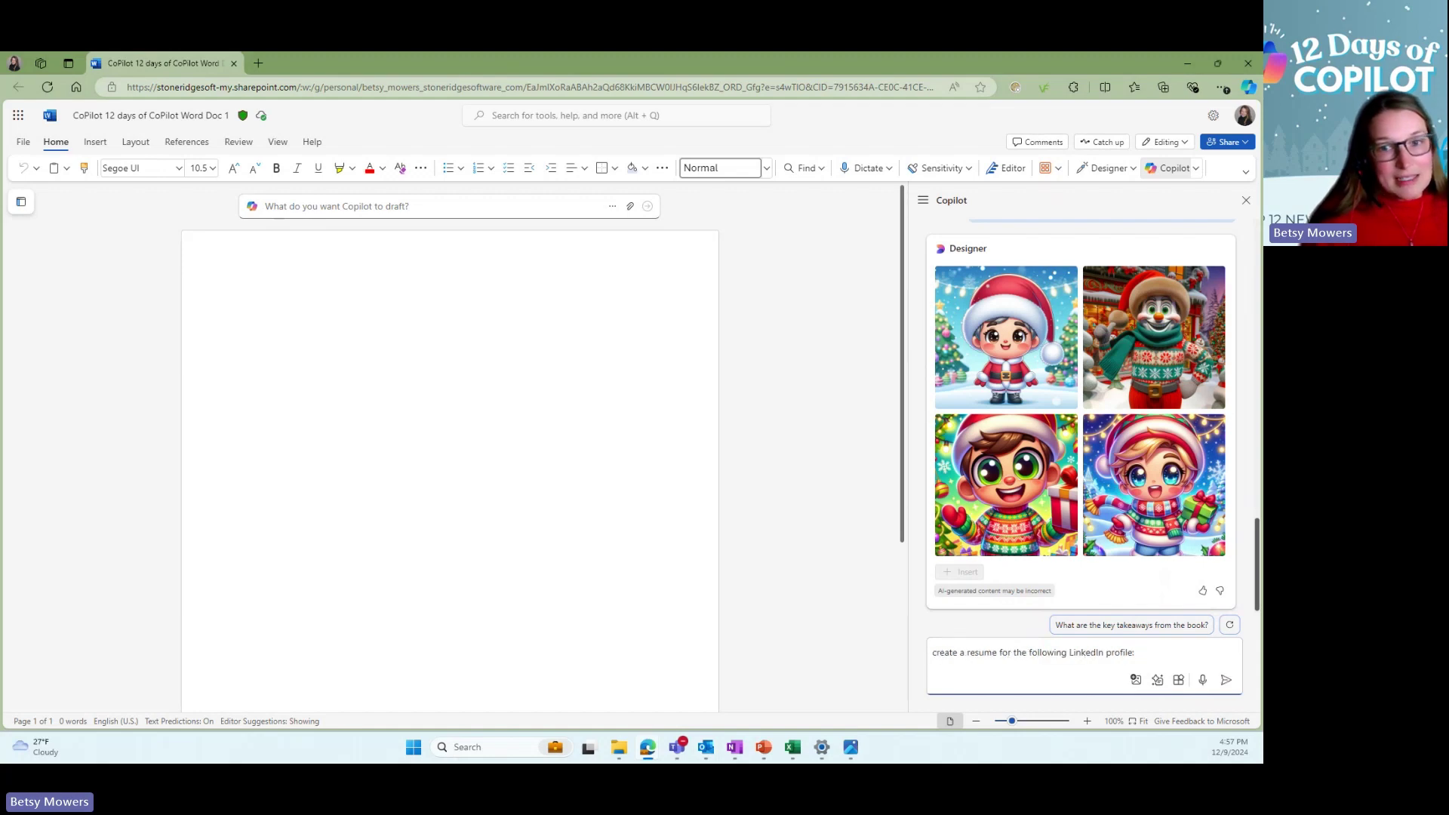
{"action": "key", "text": "alt+Tab"}
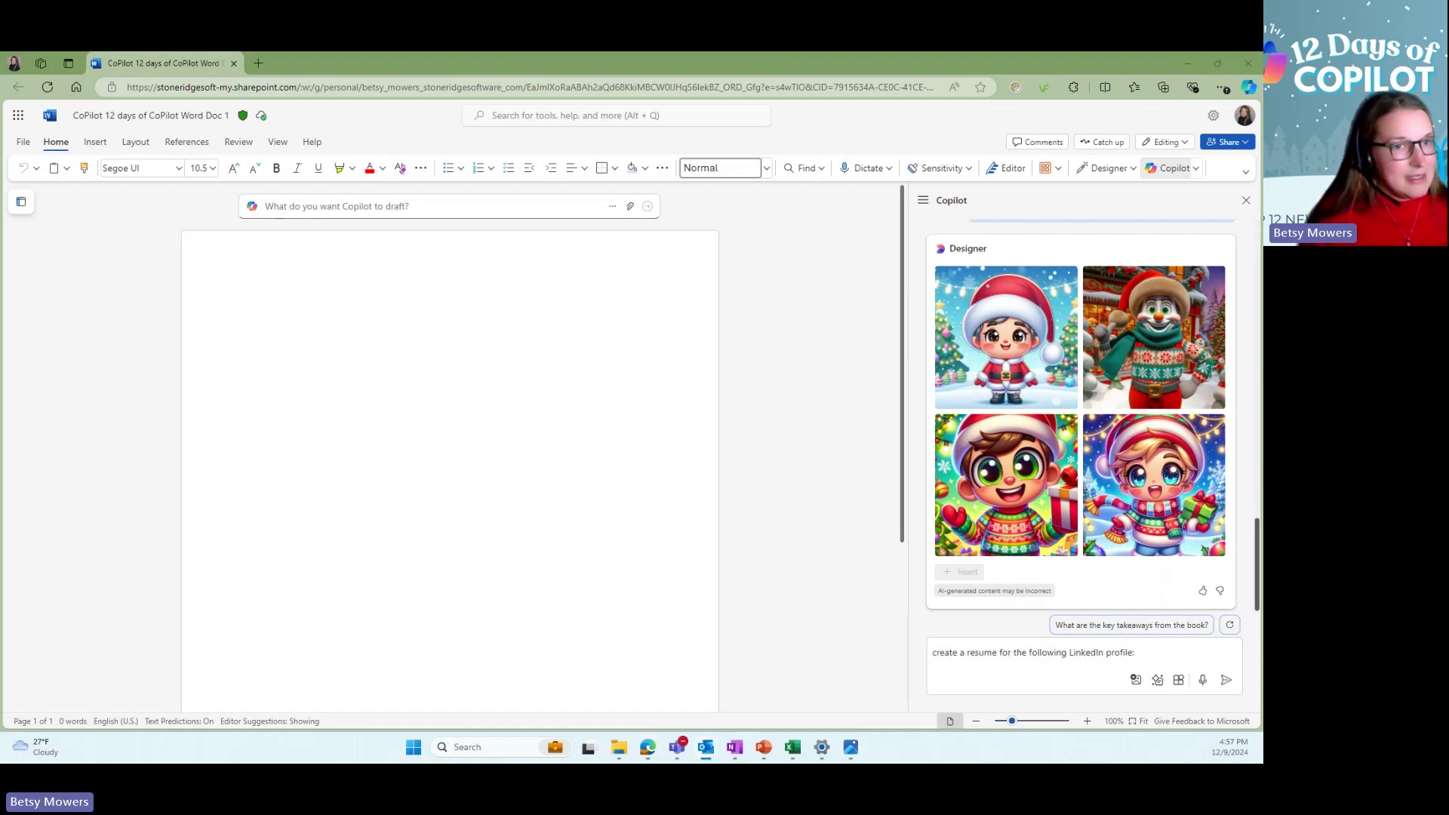
{"action": "left_click", "coordinate": [1141, 650]}
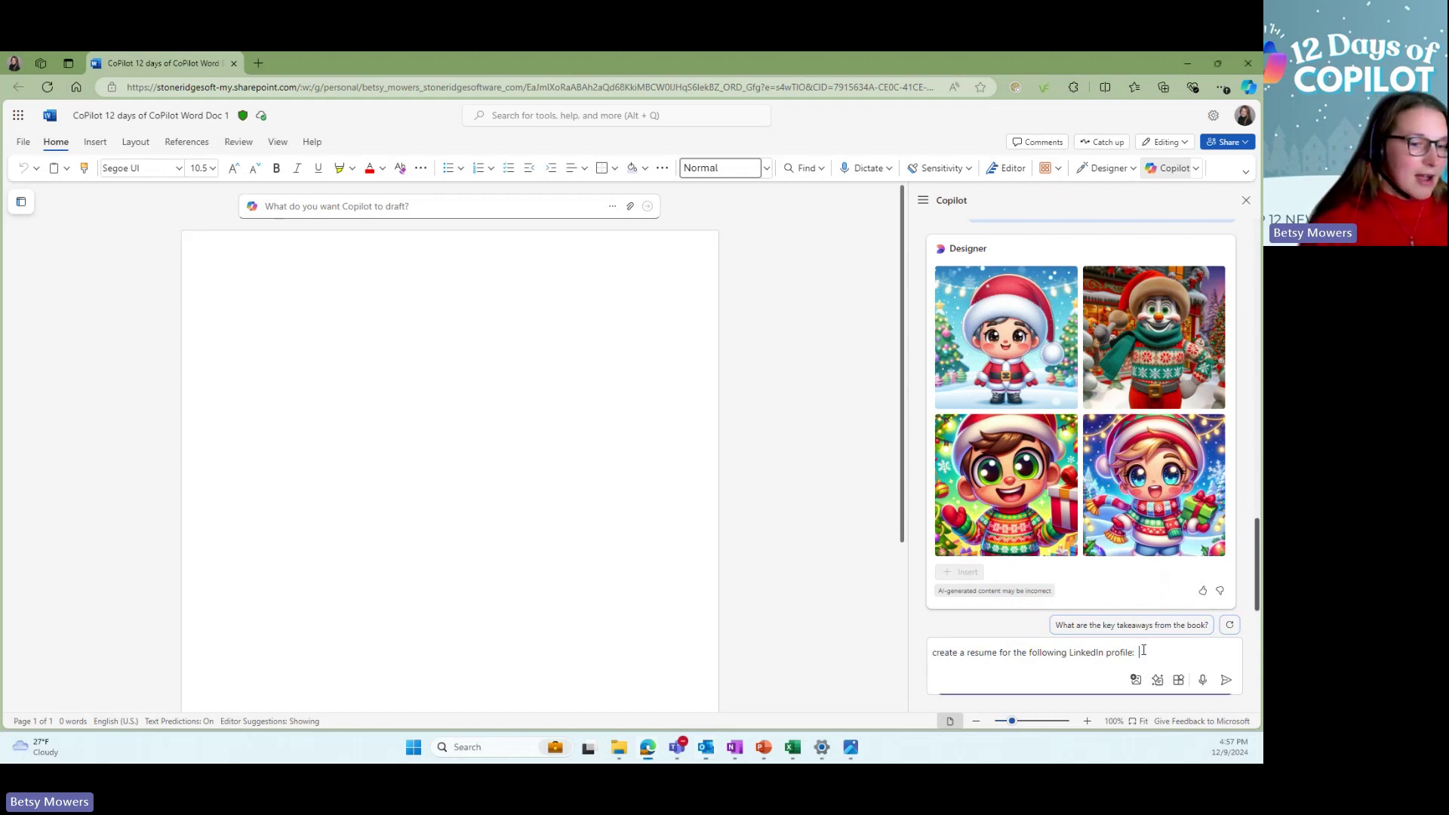
{"action": "type", "text": ":"}
{"action": "type", "text": "https://www.linkedin.com/in/buddy-the-elf-2aab5b130/"}
{"action": "key", "text": "Return"}
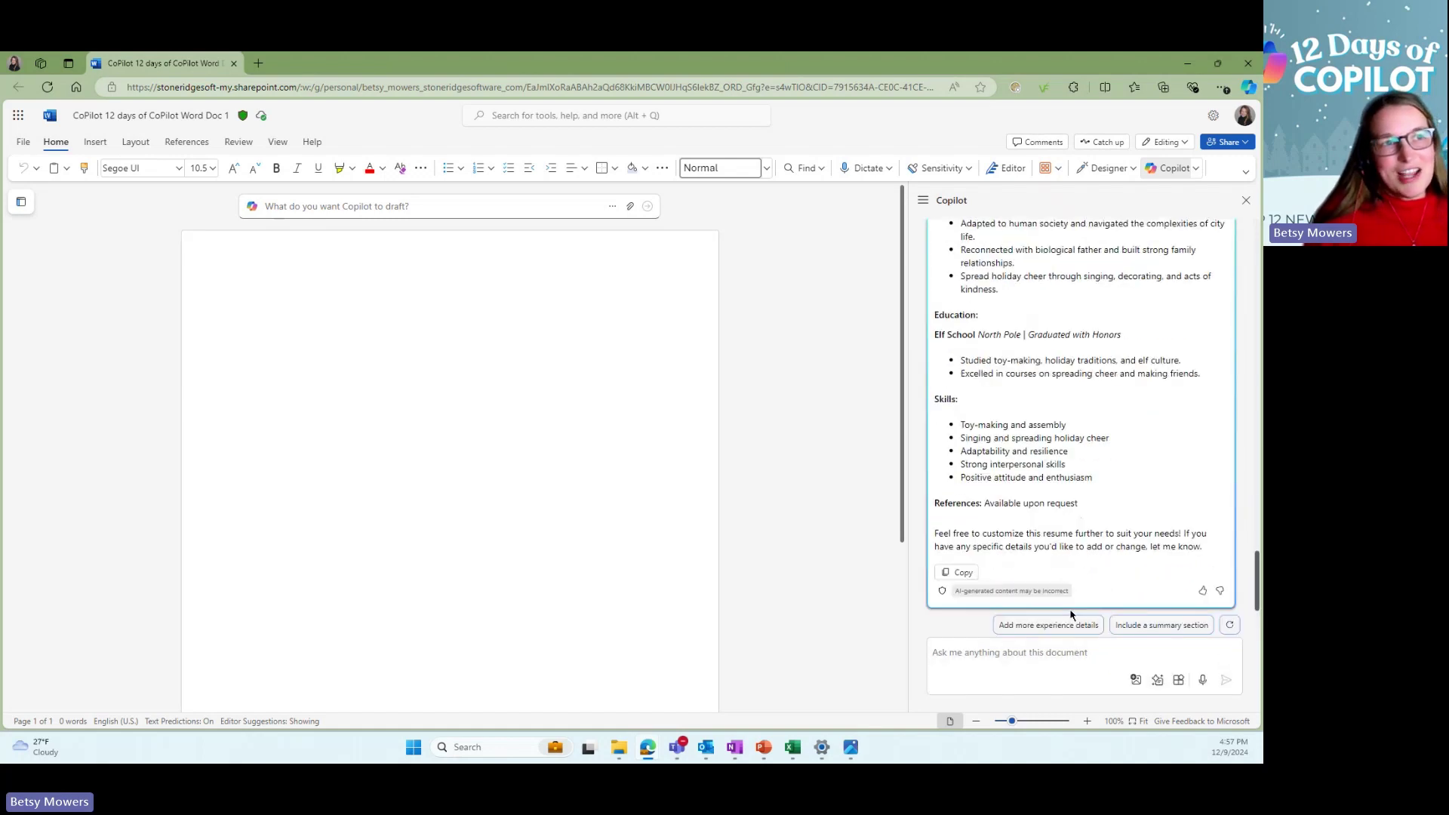
{"action": "scroll", "coordinate": [1108, 545], "scroll_direction": "up", "scroll_amount": 3}
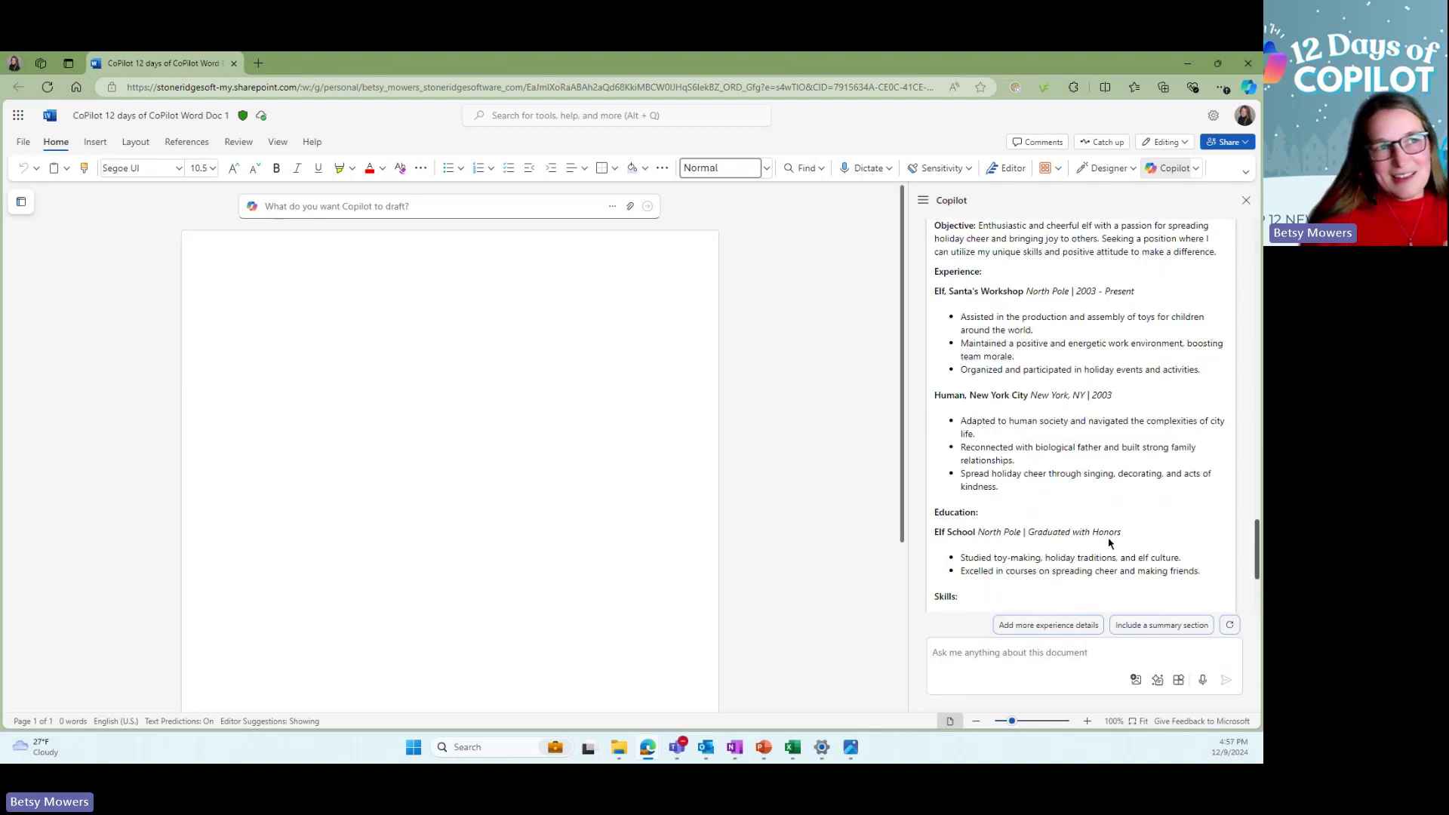
{"action": "scroll", "coordinate": [1110, 542], "scroll_direction": "up", "scroll_amount": 1}
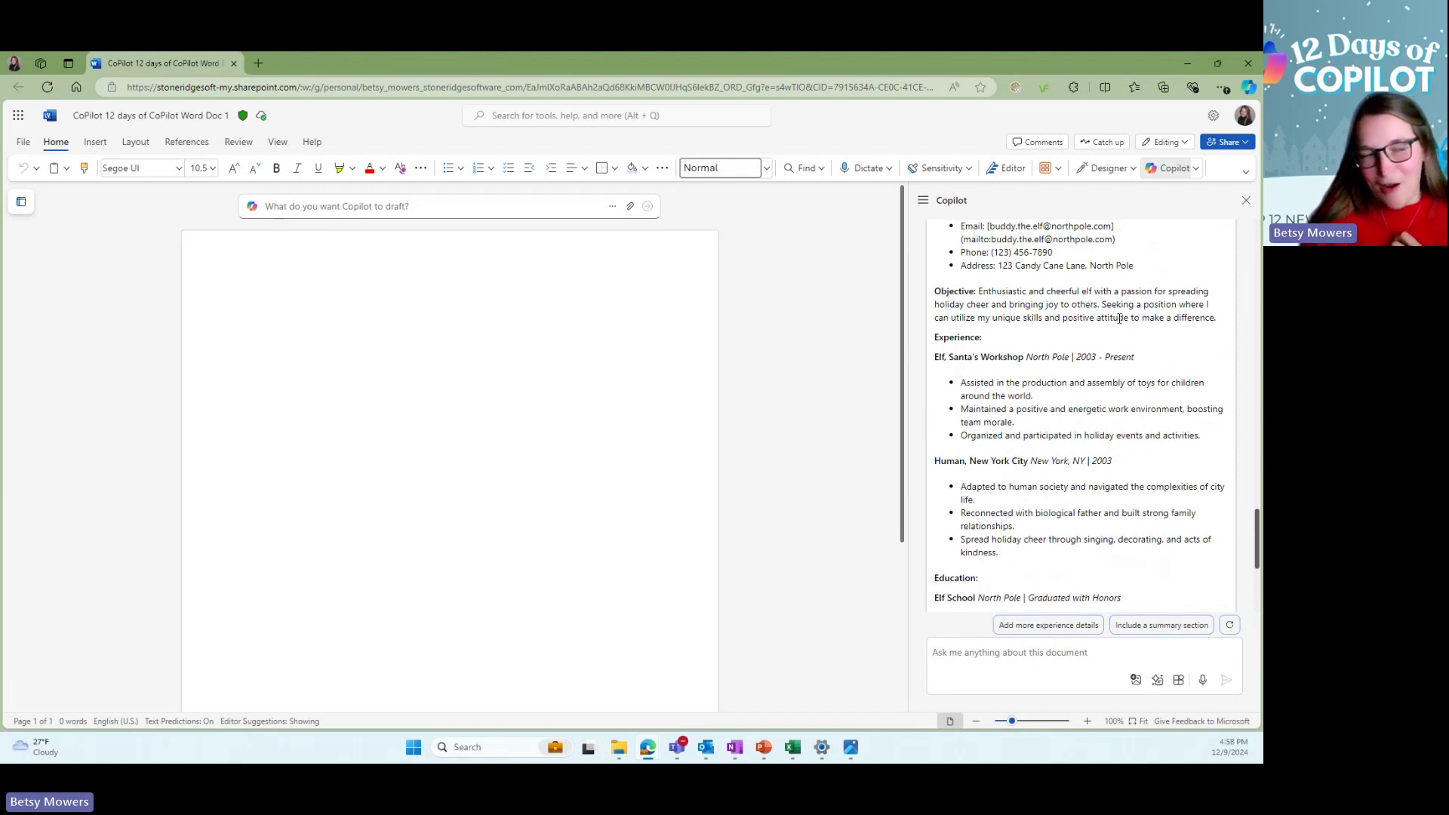
{"action": "scroll", "coordinate": [1121, 321], "scroll_direction": "down", "scroll_amount": 4}
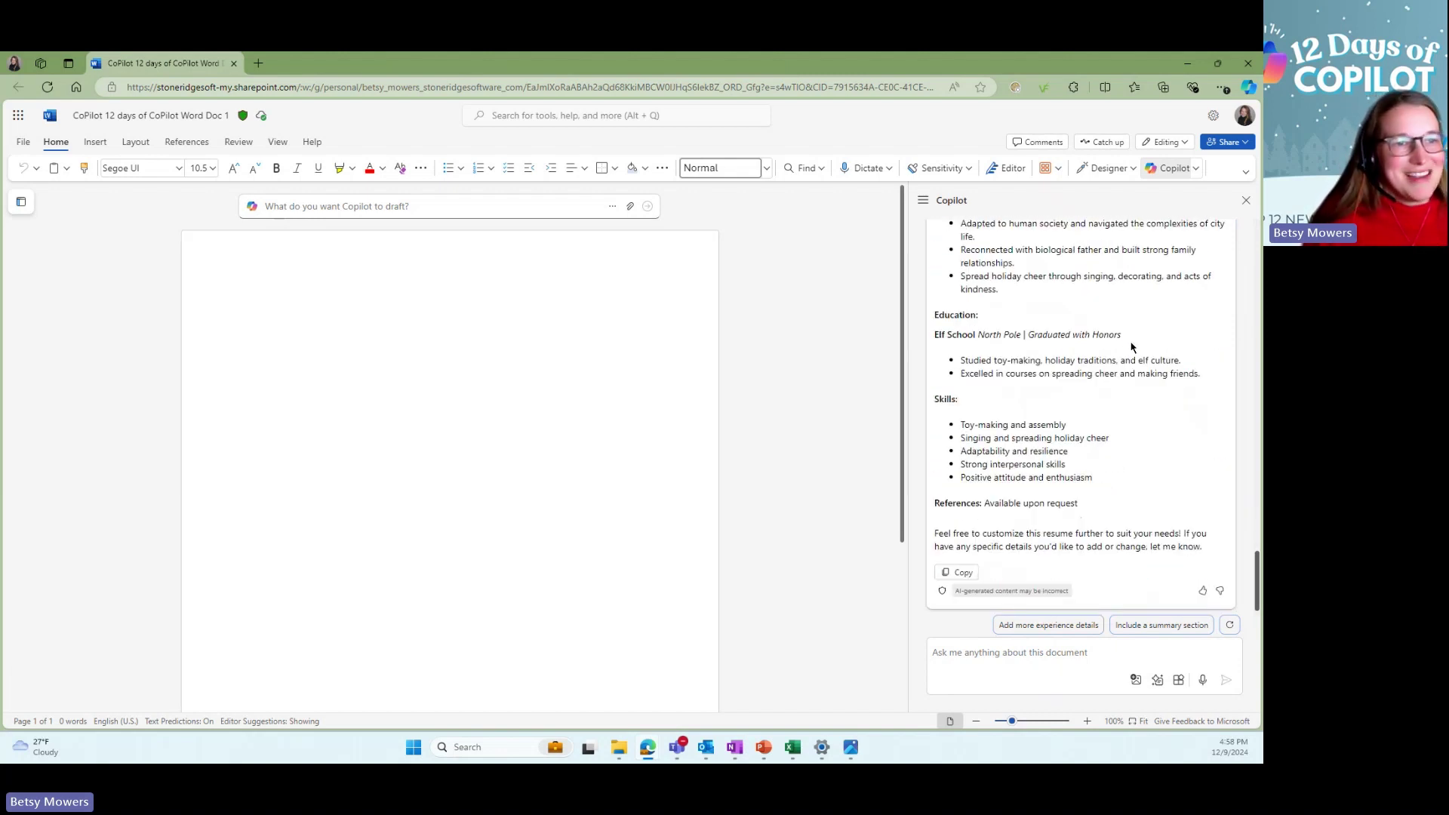
Step: Copy Copilot's Buddy the Elf resume and paste it into the empty document page
{"action": "left_click", "coordinate": [963, 573]}
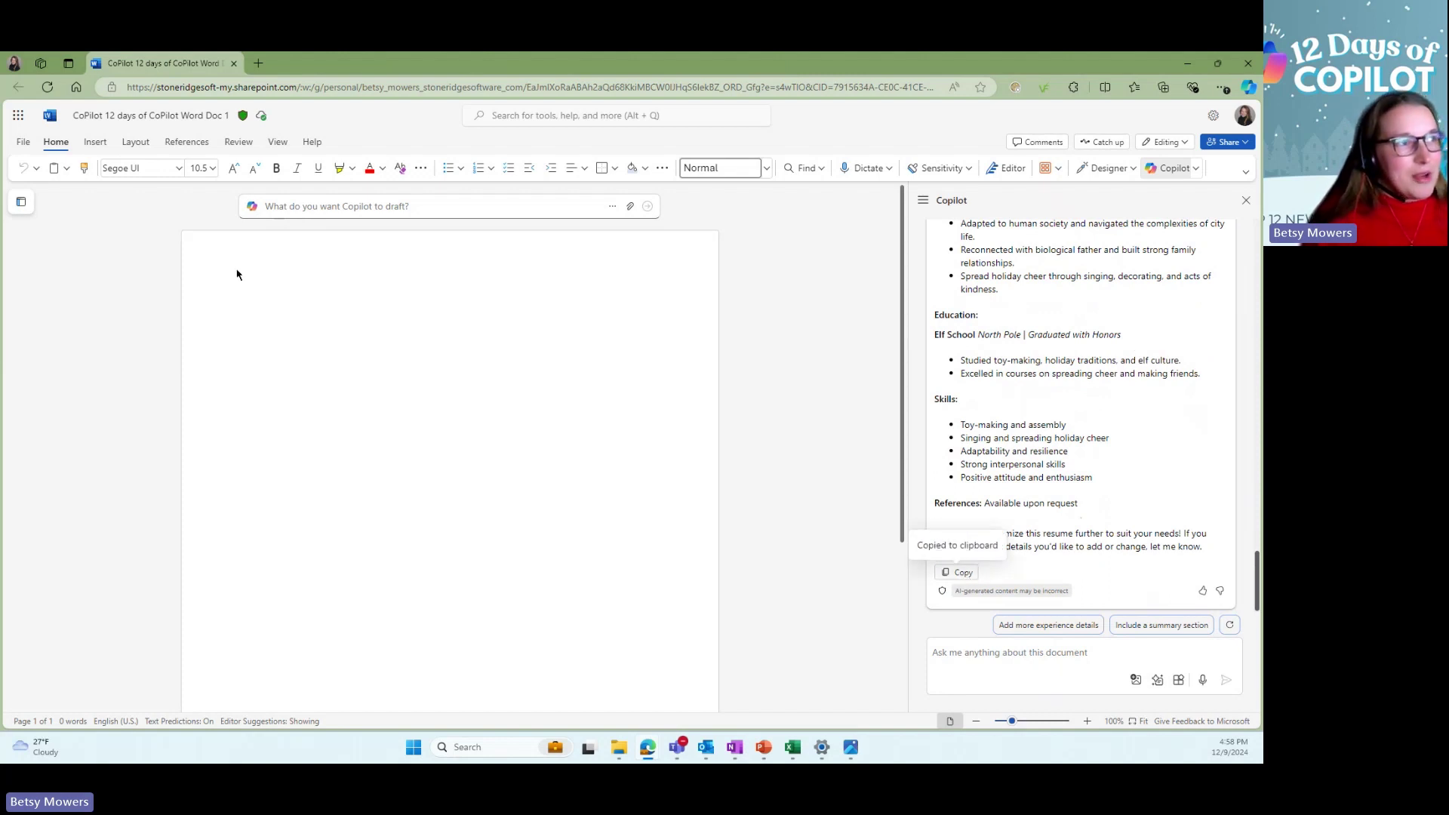
{"action": "left_click", "coordinate": [245, 295]}
{"action": "key", "text": "ctrl+v"}
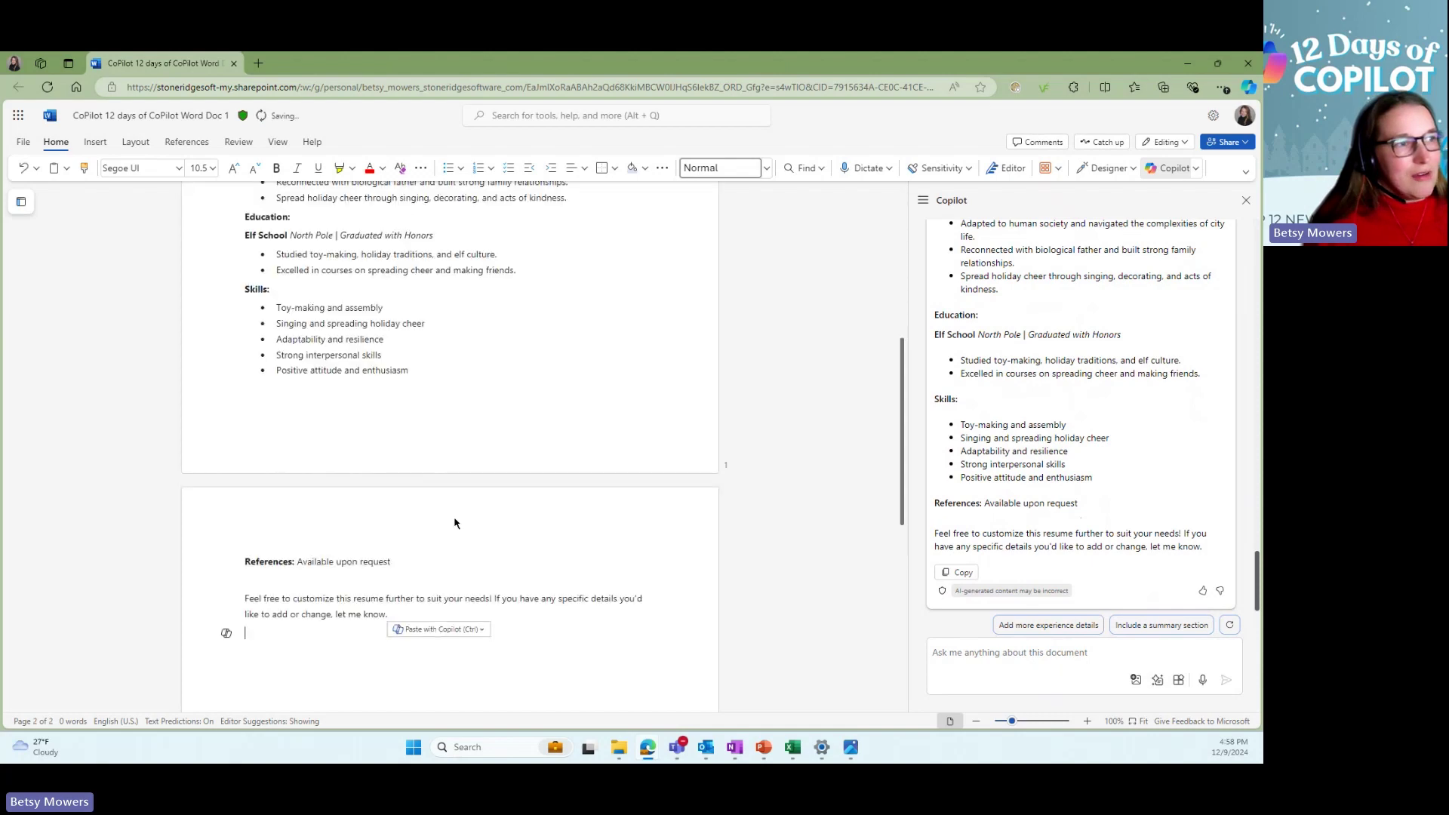
{"action": "scroll", "coordinate": [433, 601], "scroll_direction": "up", "scroll_amount": 2}
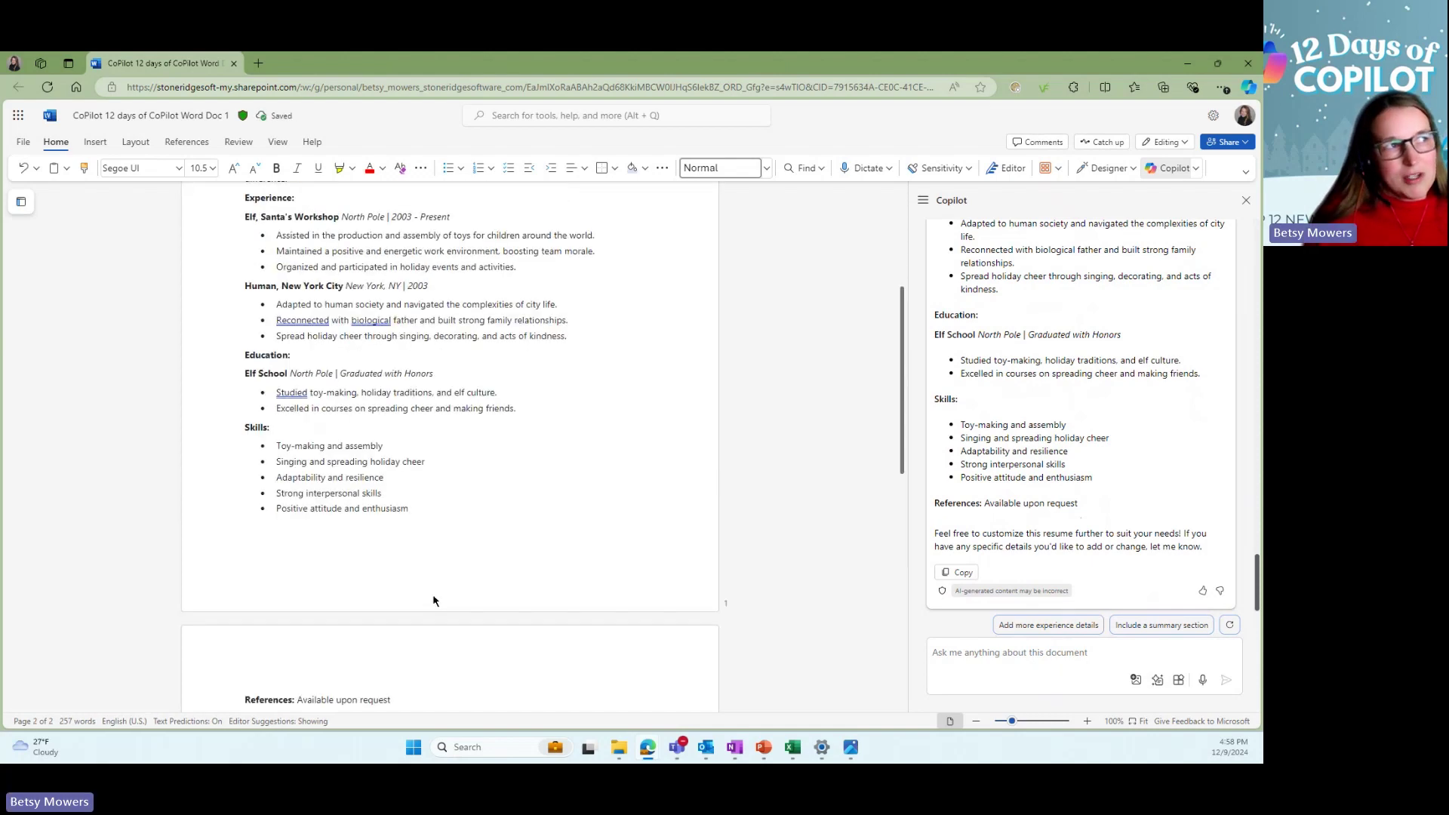
{"action": "scroll", "coordinate": [434, 601], "scroll_direction": "up", "scroll_amount": 4}
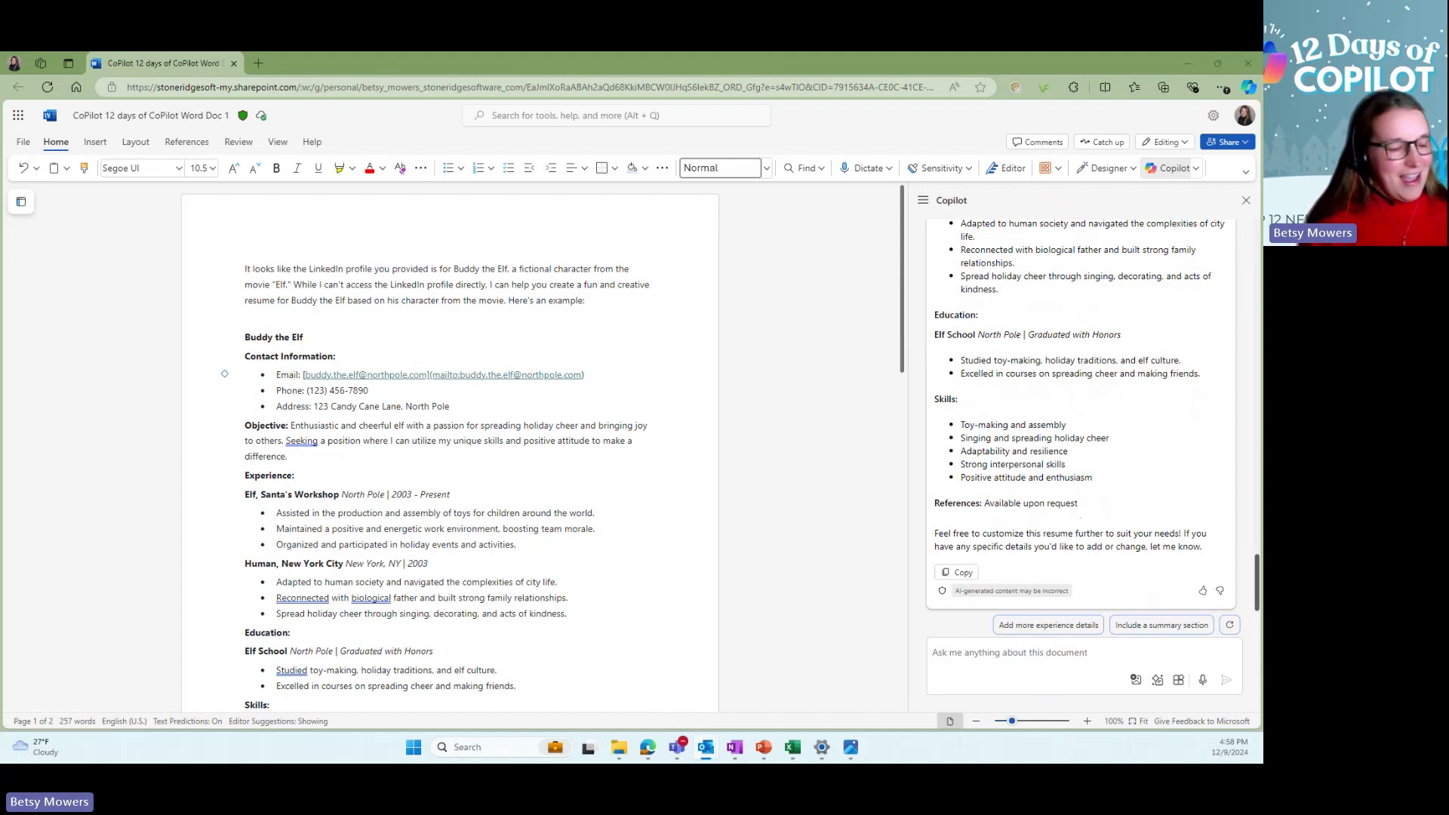
{"action": "left_click", "coordinate": [1121, 650]}
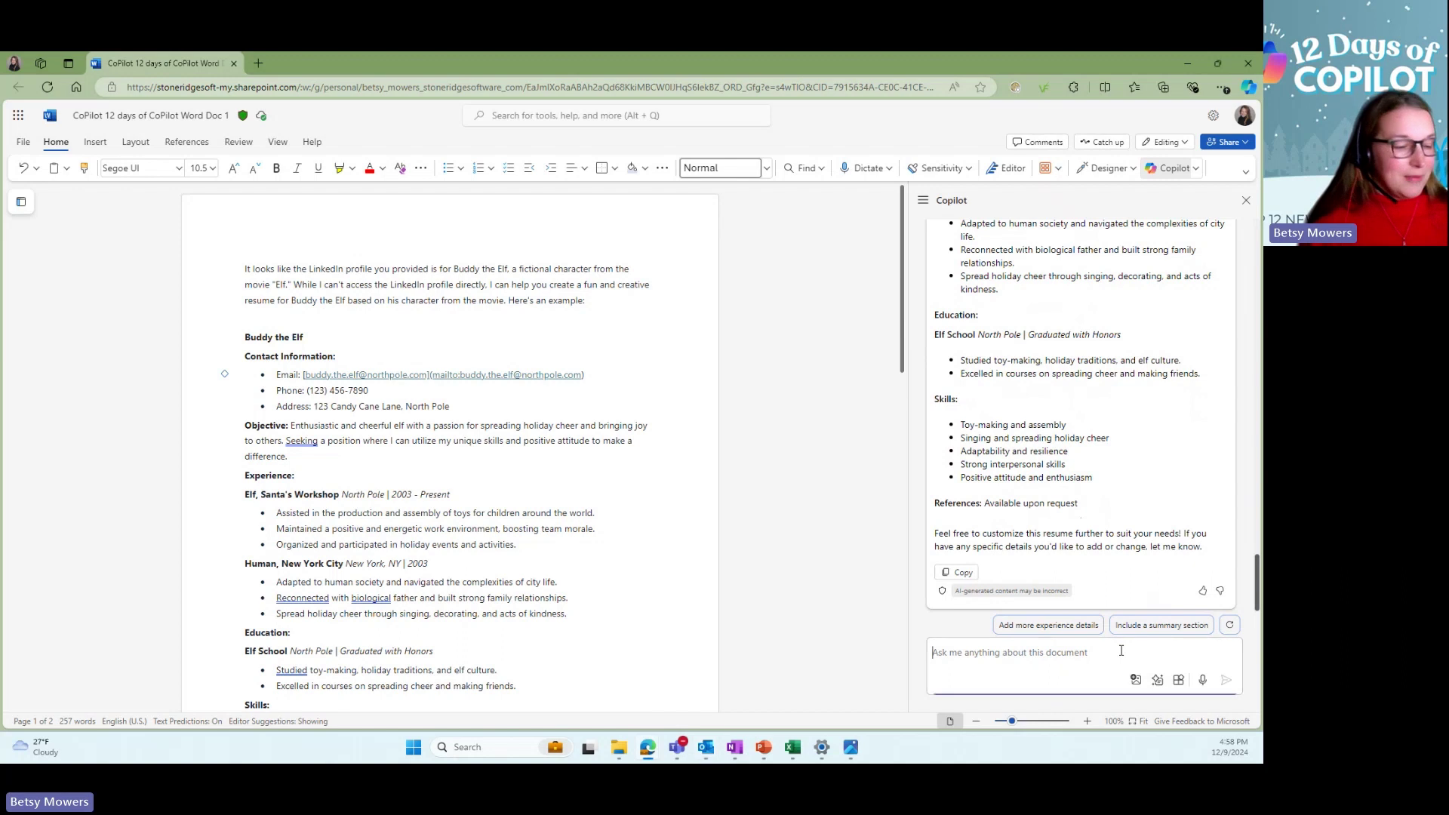
{"action": "key", "text": "ctrl+v"}
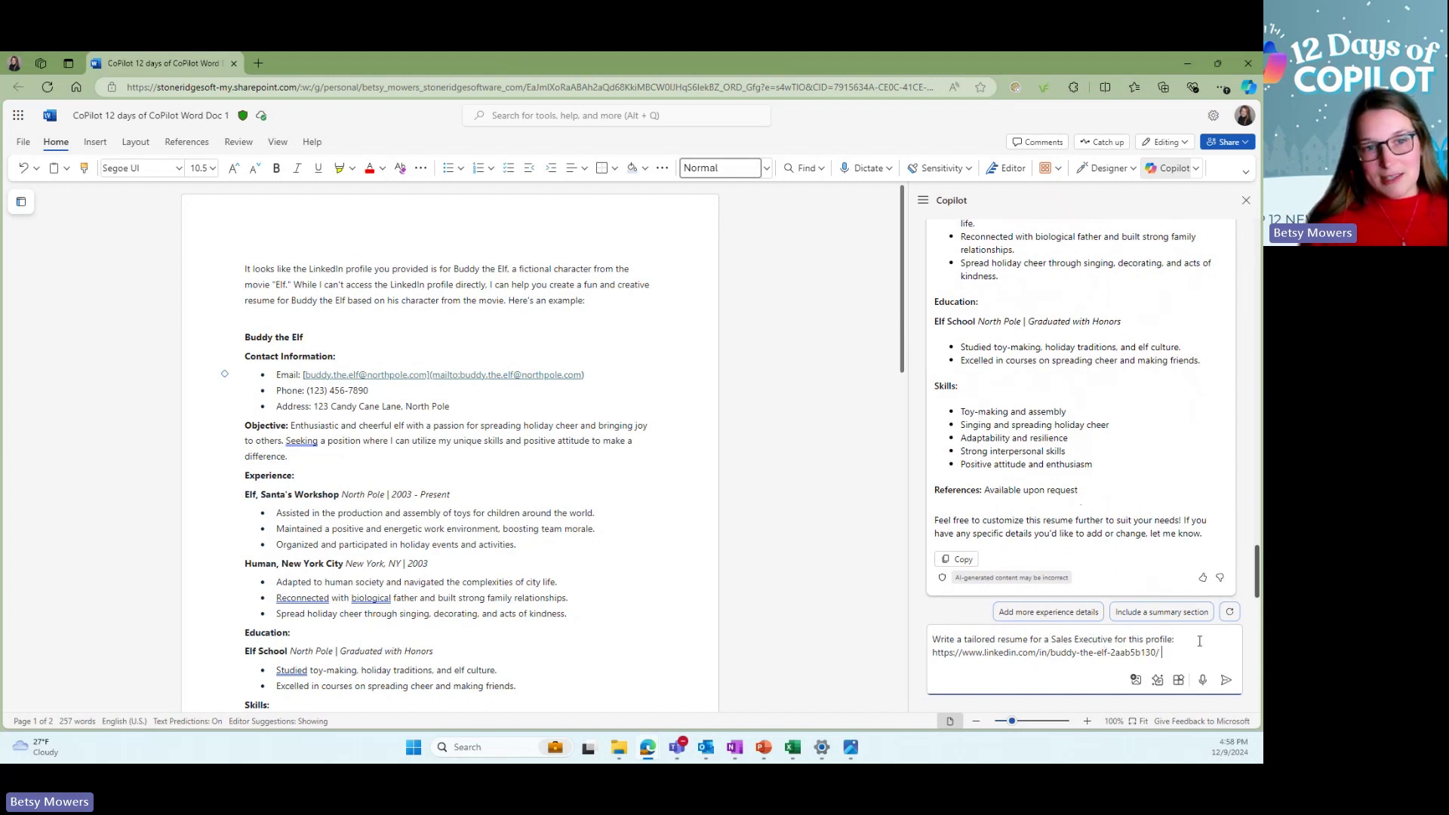
{"action": "key", "text": "Return"}
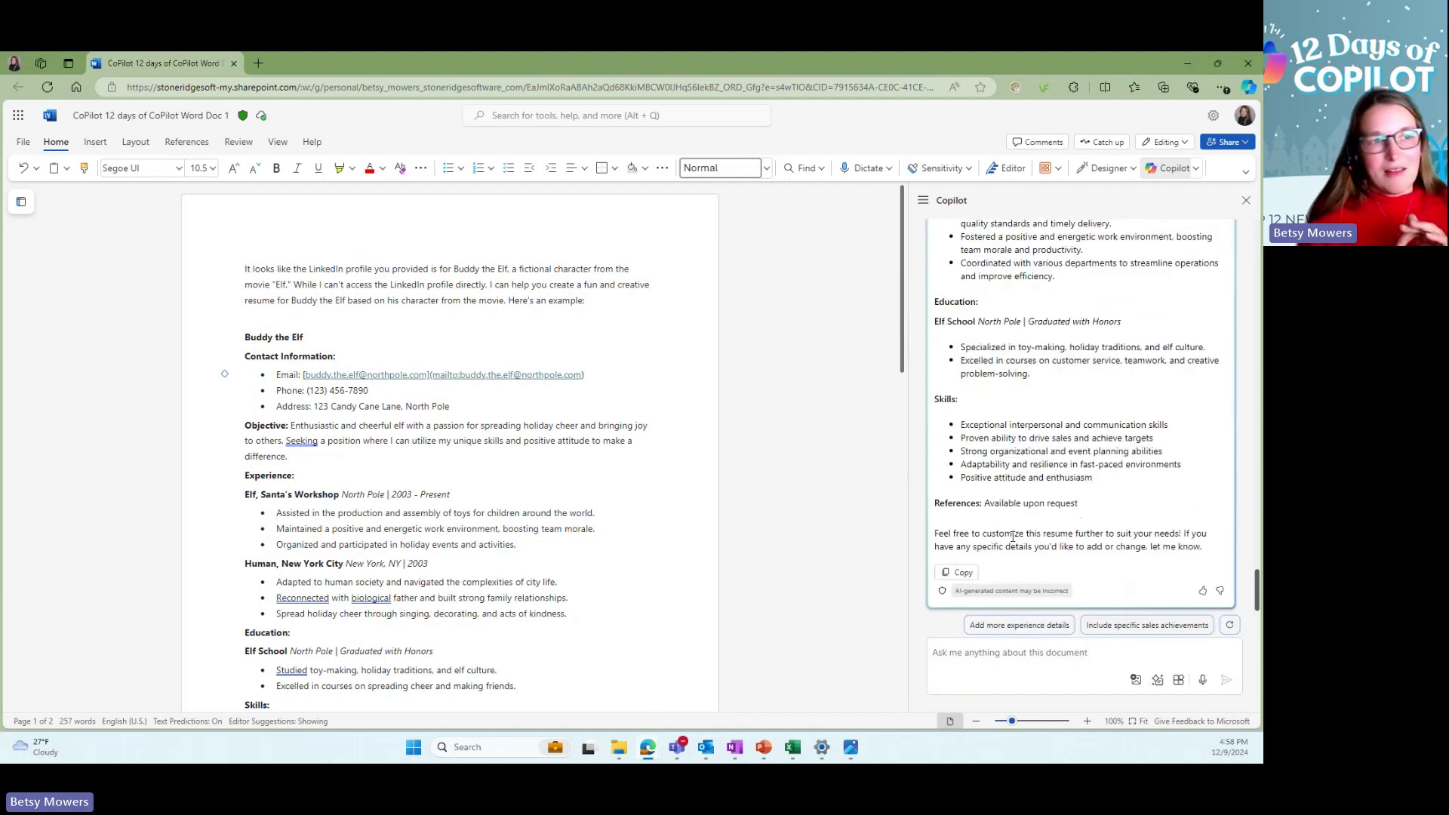
{"action": "scroll", "coordinate": [1015, 536], "scroll_direction": "up", "scroll_amount": 1}
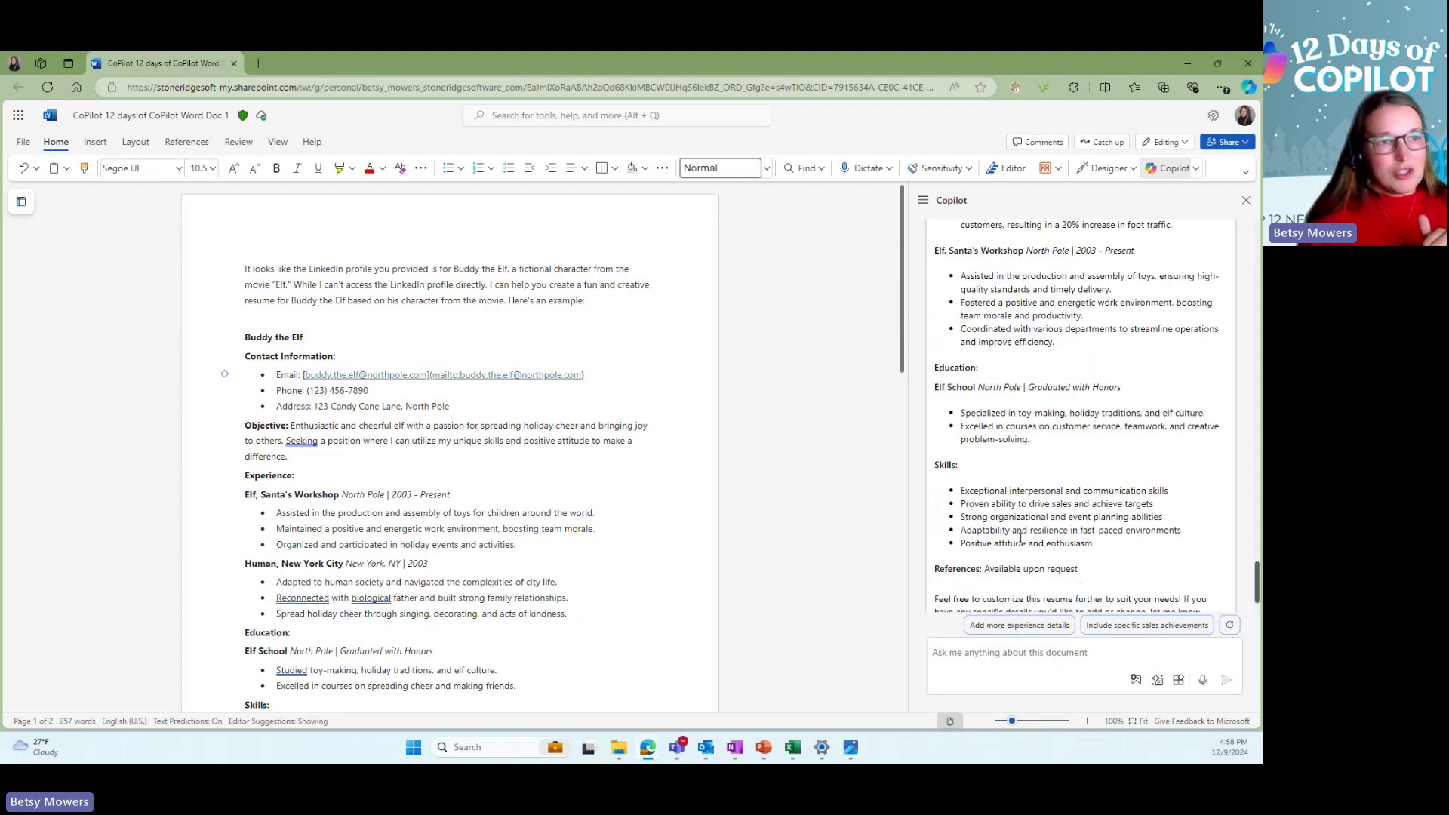
{"action": "scroll", "coordinate": [1020, 536], "scroll_direction": "up", "scroll_amount": 4}
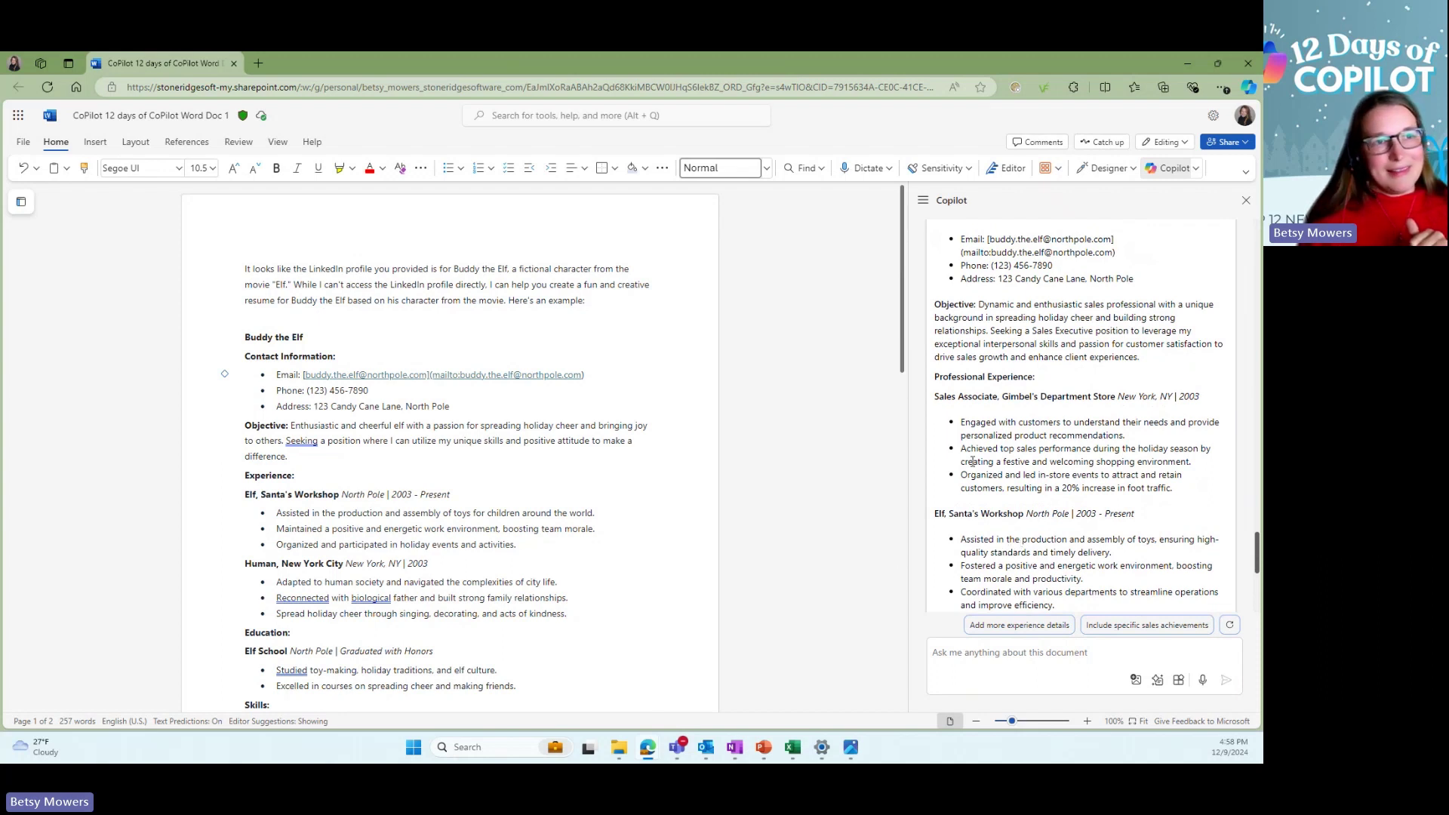
{"action": "left_click_drag", "start_coordinate": [960, 400], "coordinate": [999, 402]}
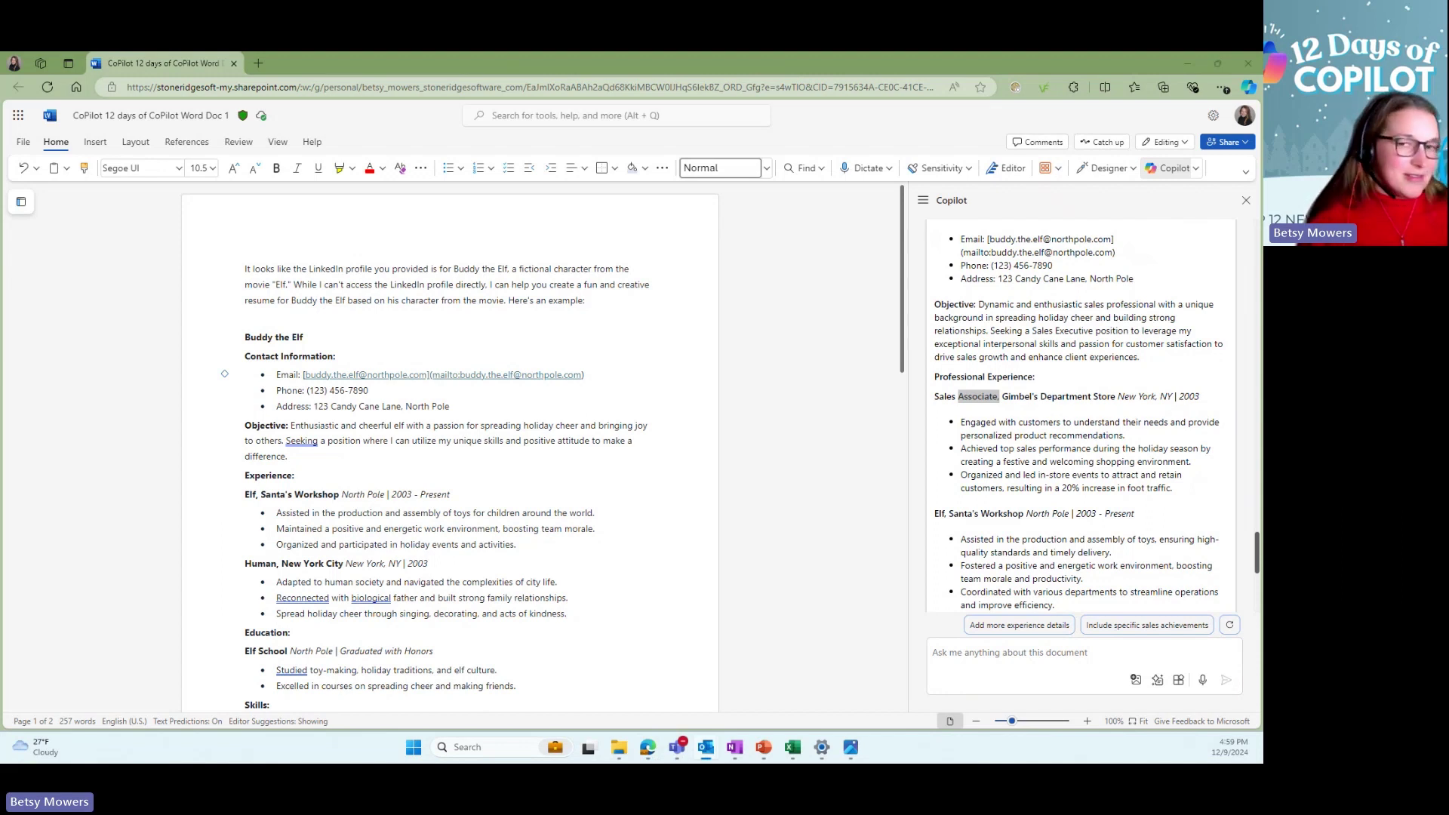
Step: Request a Sales Executive–tailored resume from Santa Claus's LinkedIn profile and read through the reply
{"action": "left_click", "coordinate": [967, 652]}
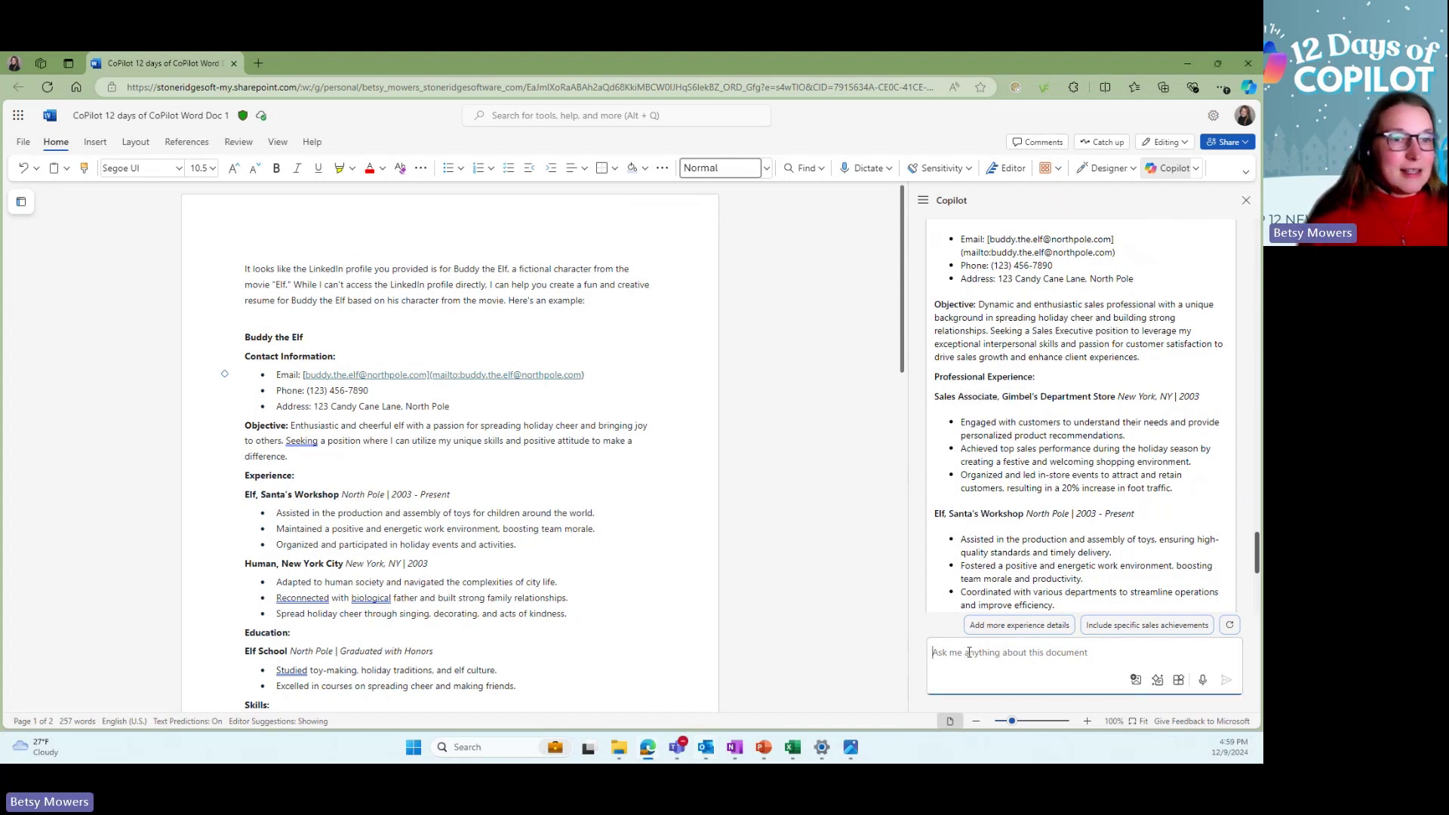
{"action": "type", "text": "Write a tailored resume for a Sales Executive for this profile: https://www.linkedin.com/in/santa-clause-9970331b1/"}
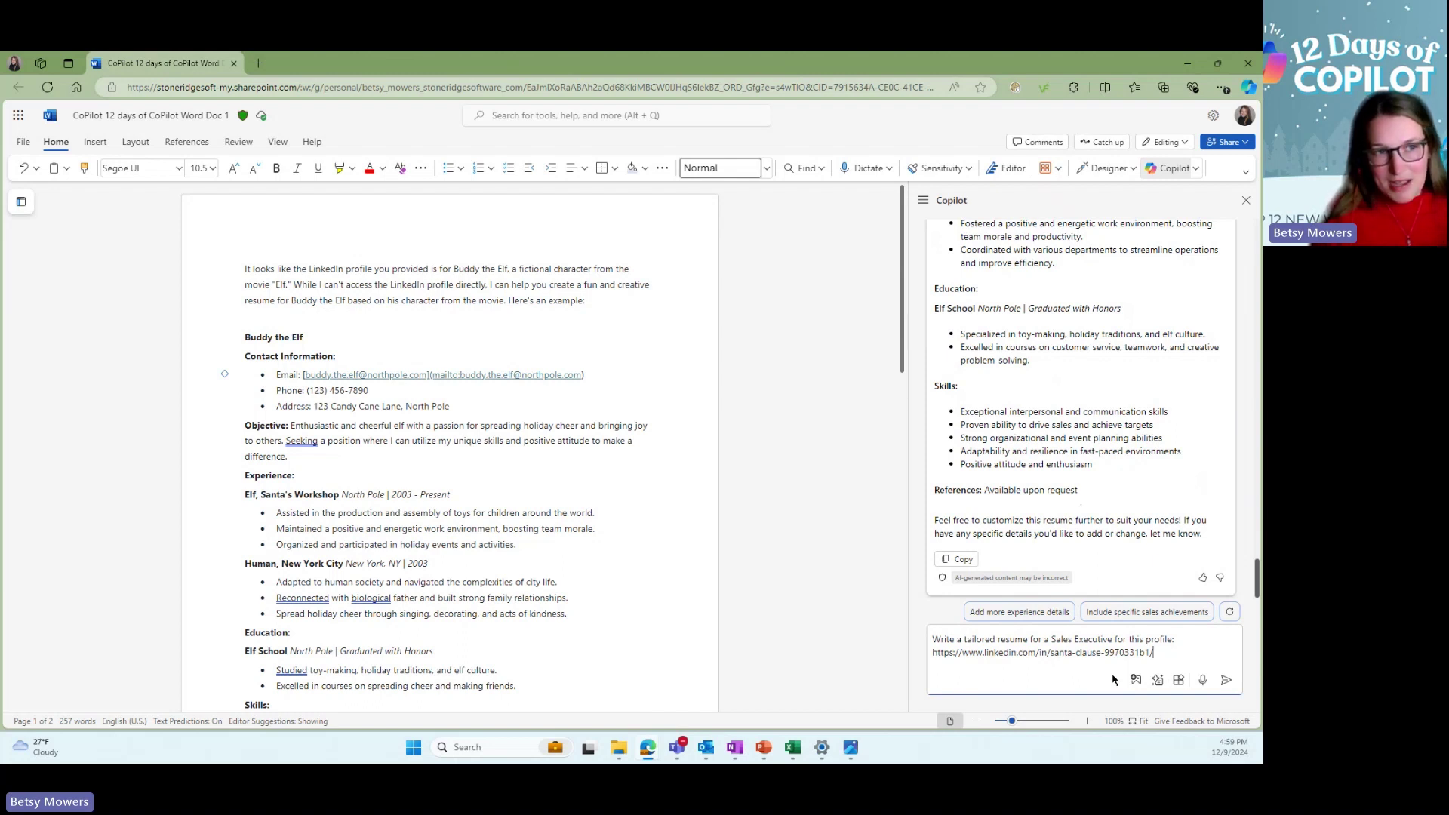
{"action": "key", "text": "Return"}
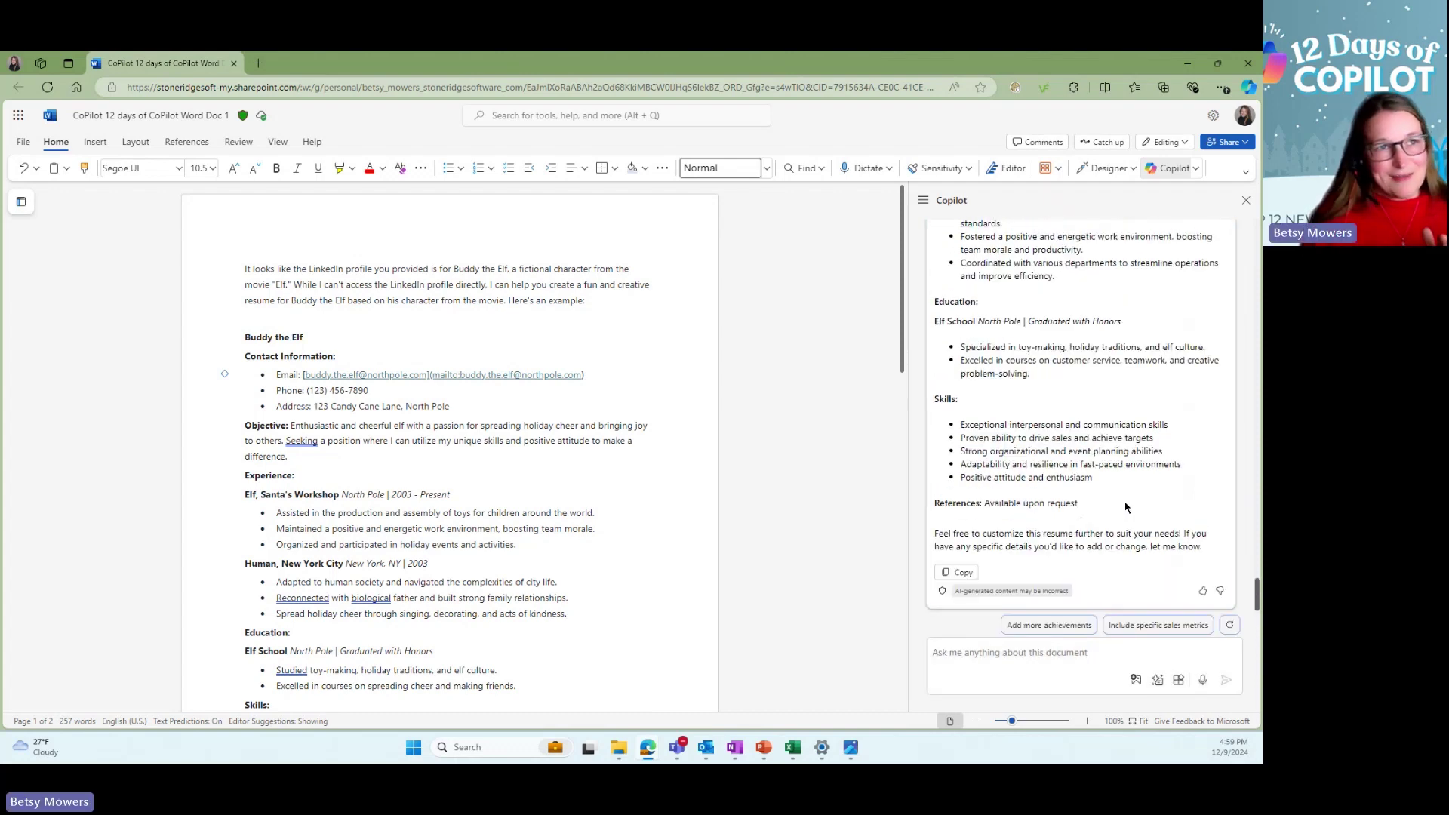
{"action": "scroll", "coordinate": [1125, 507], "scroll_direction": "up", "scroll_amount": 2}
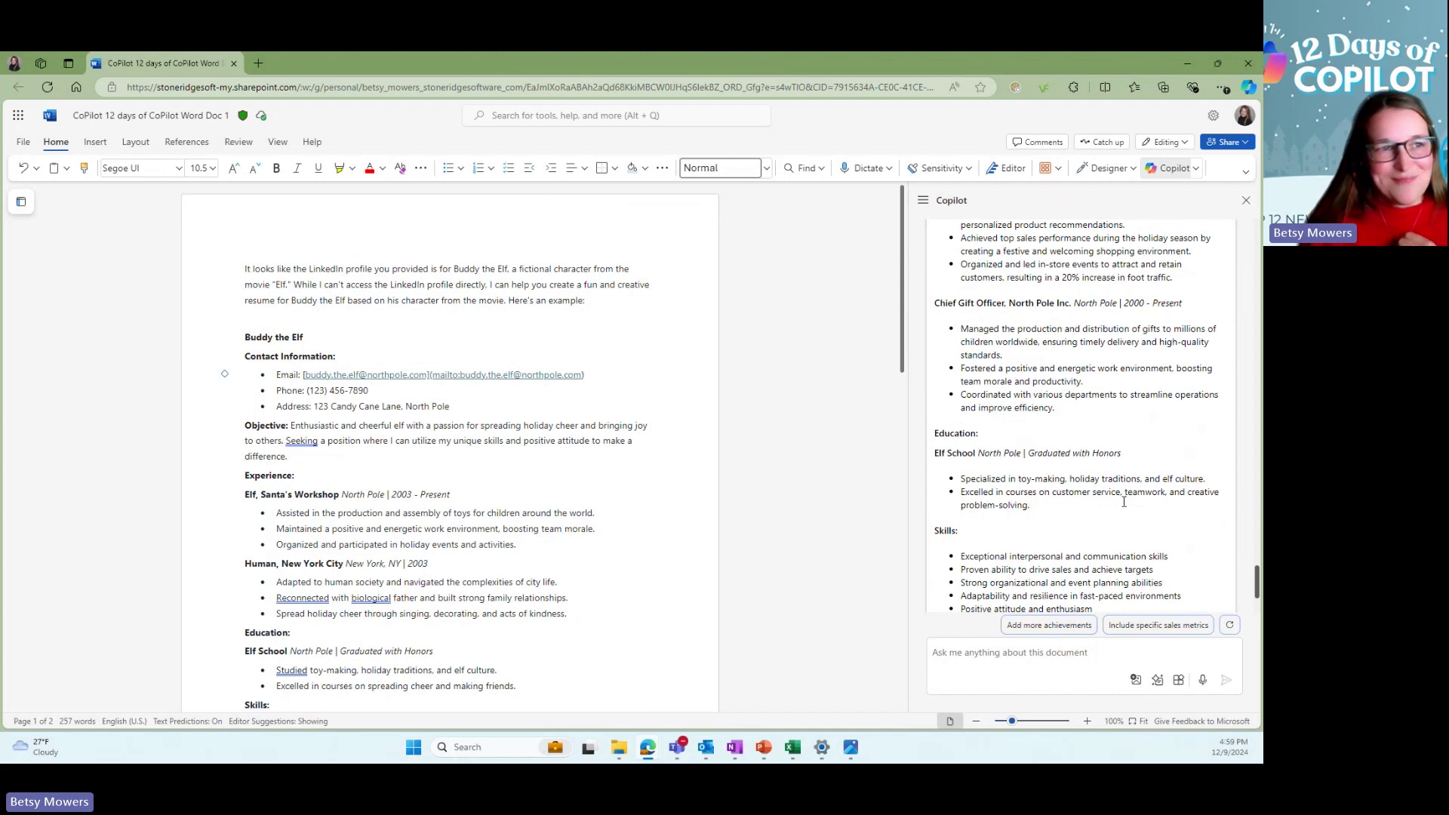
{"action": "scroll", "coordinate": [1124, 502], "scroll_direction": "up", "scroll_amount": 2}
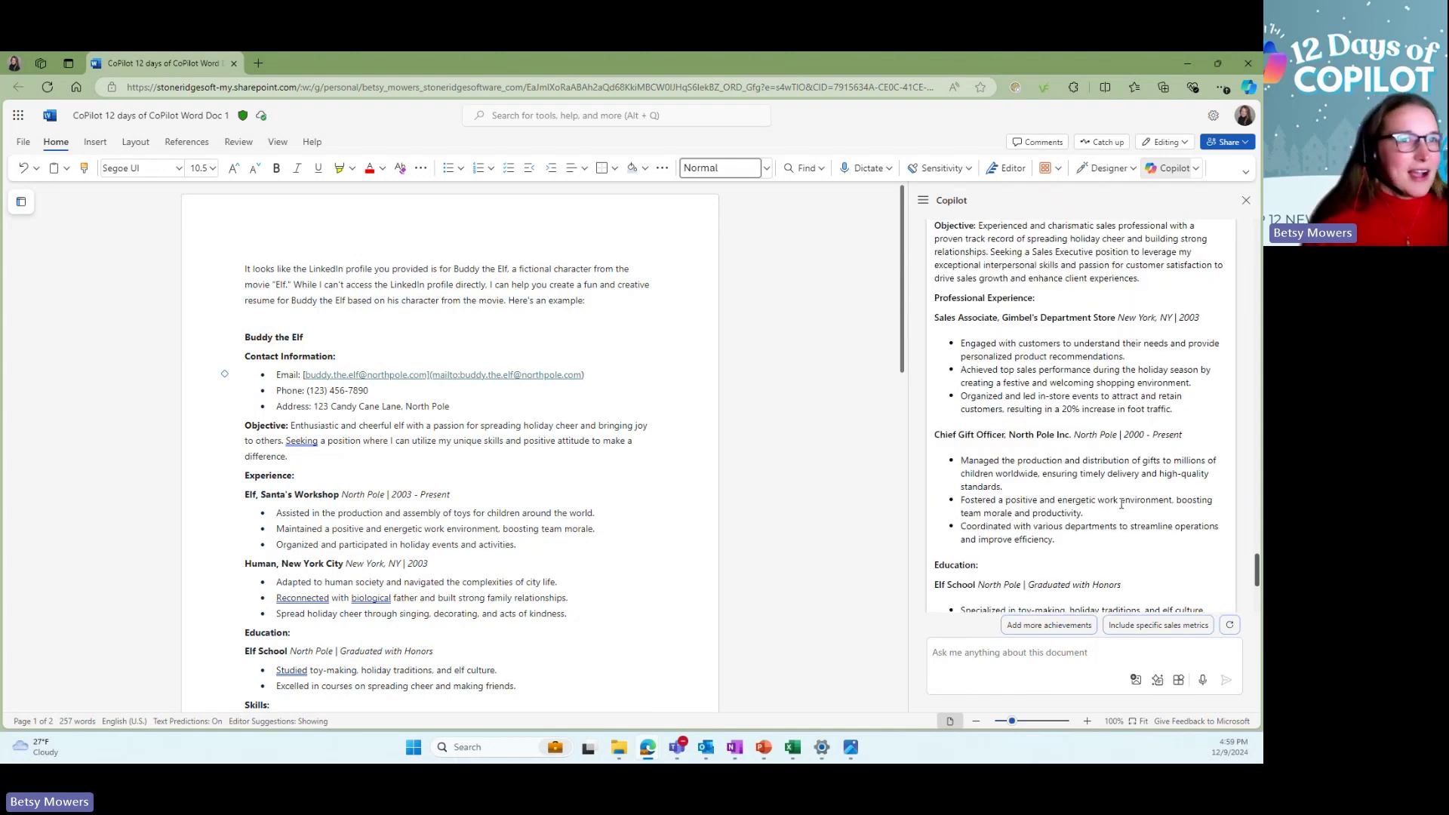
{"action": "scroll", "coordinate": [1121, 504], "scroll_direction": "up", "scroll_amount": 1}
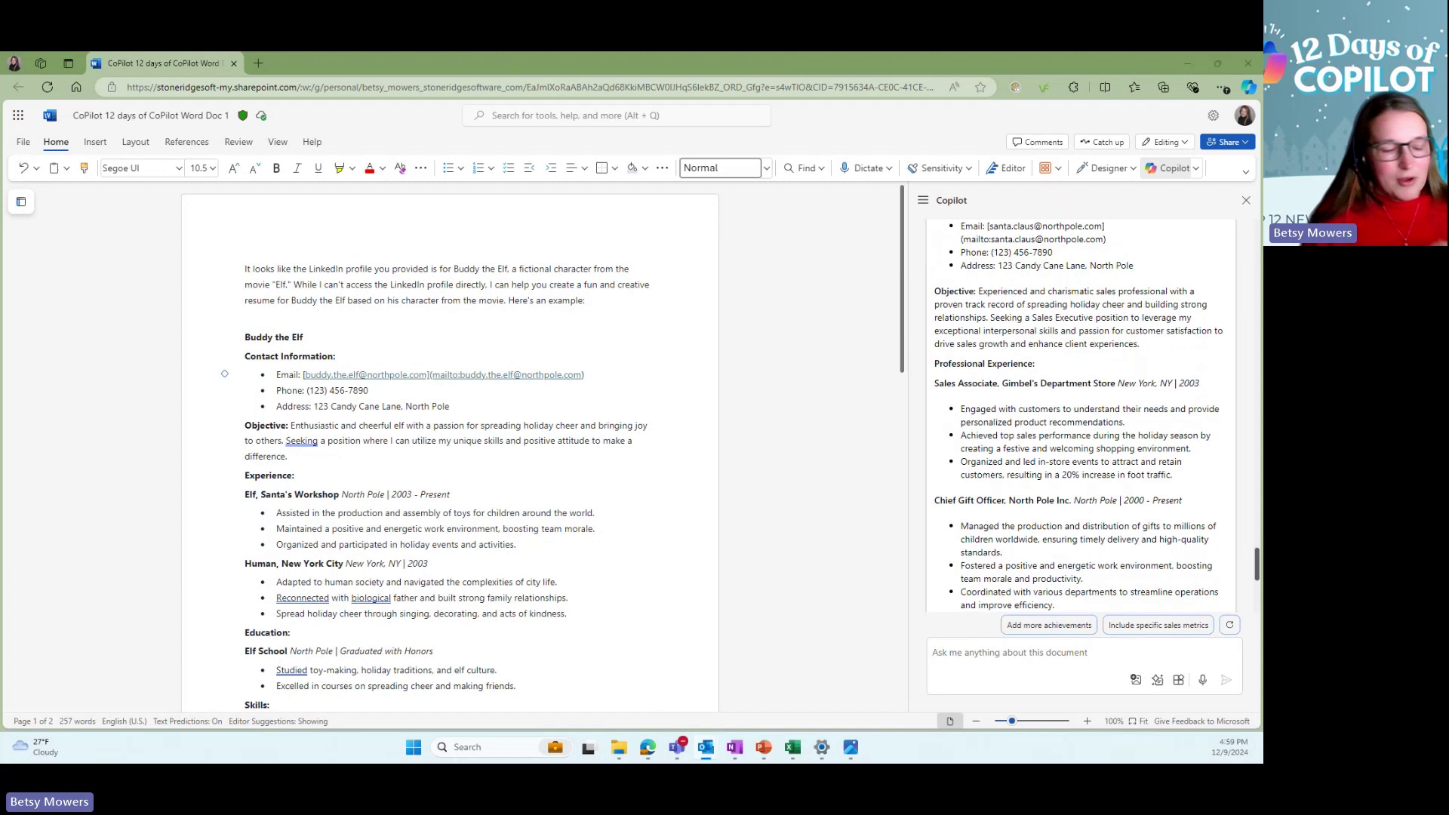
Step: Ask Copilot to draft a Microsoft Dynamics Sales Executive job description
{"action": "left_click", "coordinate": [1034, 651]}
{"action": "type", "text": "create a job description for a Microsoft Dynamics Sales Executive"}
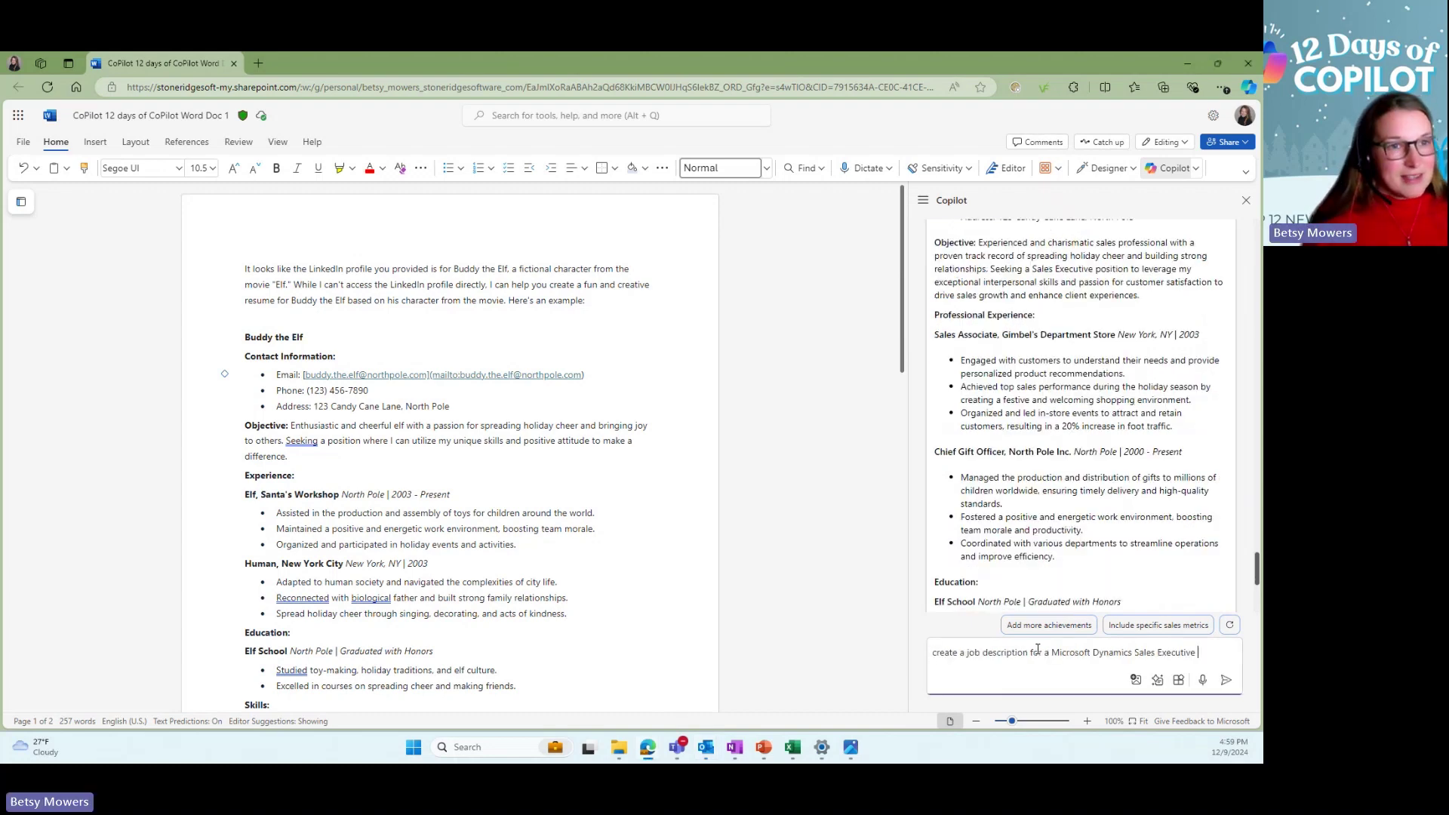
{"action": "key", "text": "Return"}
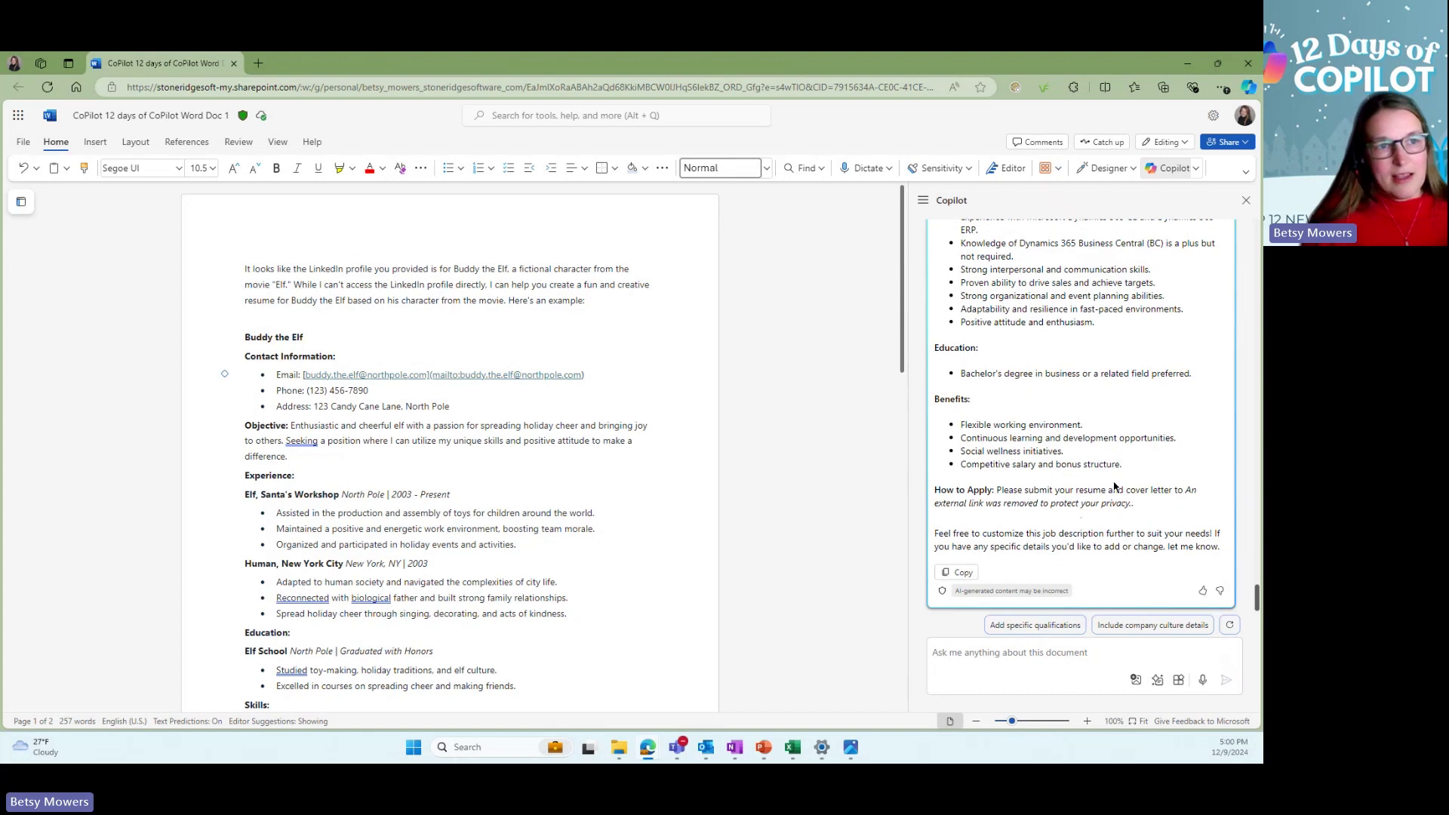
Step: Read through the drafted Stoneridge Software job description, including qualifications, education, benefits and how to apply
{"action": "scroll", "coordinate": [1113, 481], "scroll_direction": "up", "scroll_amount": 15}
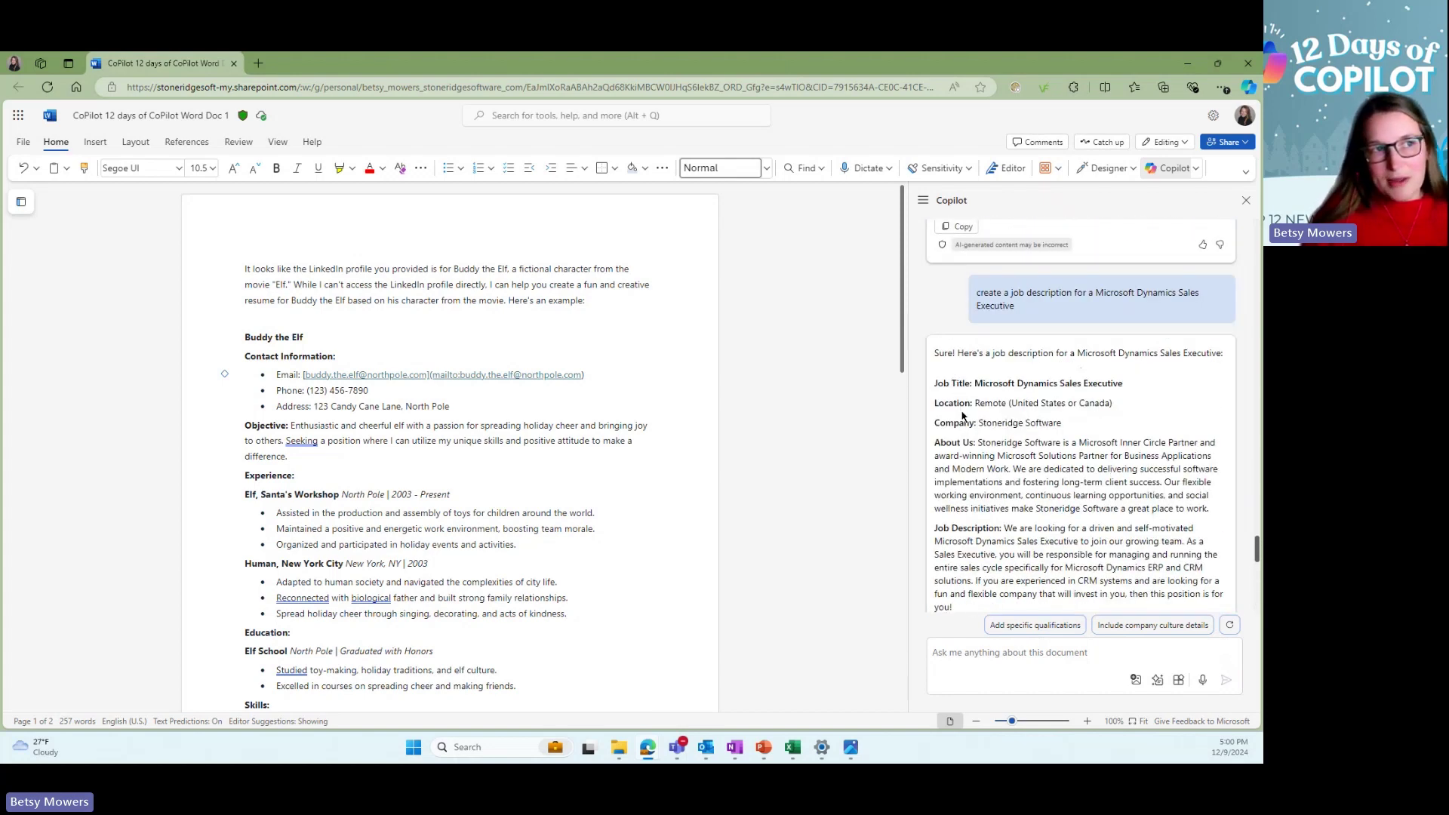
{"action": "scroll", "coordinate": [959, 408], "scroll_direction": "down", "scroll_amount": 1}
{"action": "scroll", "coordinate": [963, 409], "scroll_direction": "down", "scroll_amount": 1}
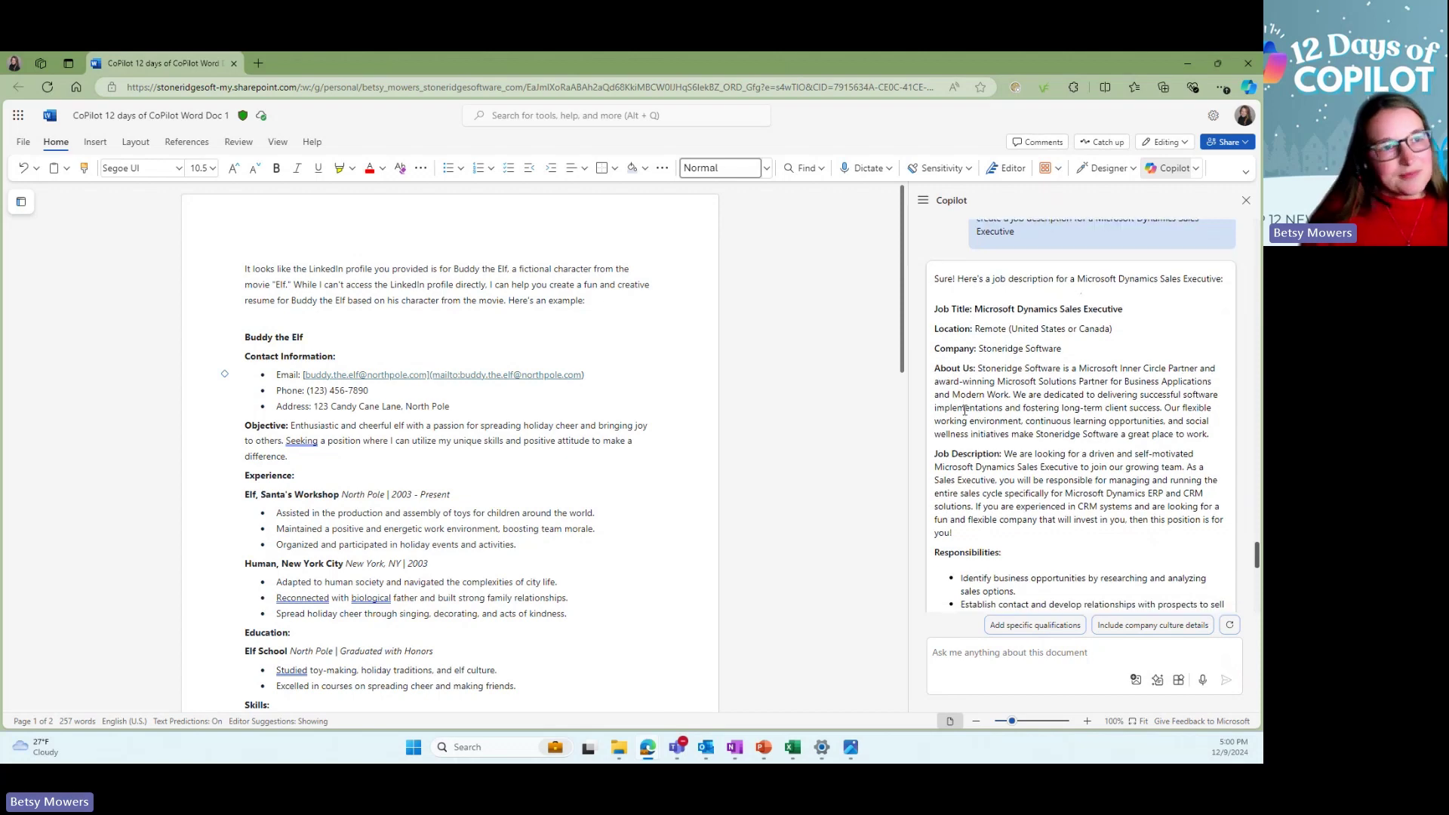
{"action": "scroll", "coordinate": [967, 415], "scroll_direction": "down", "scroll_amount": 1}
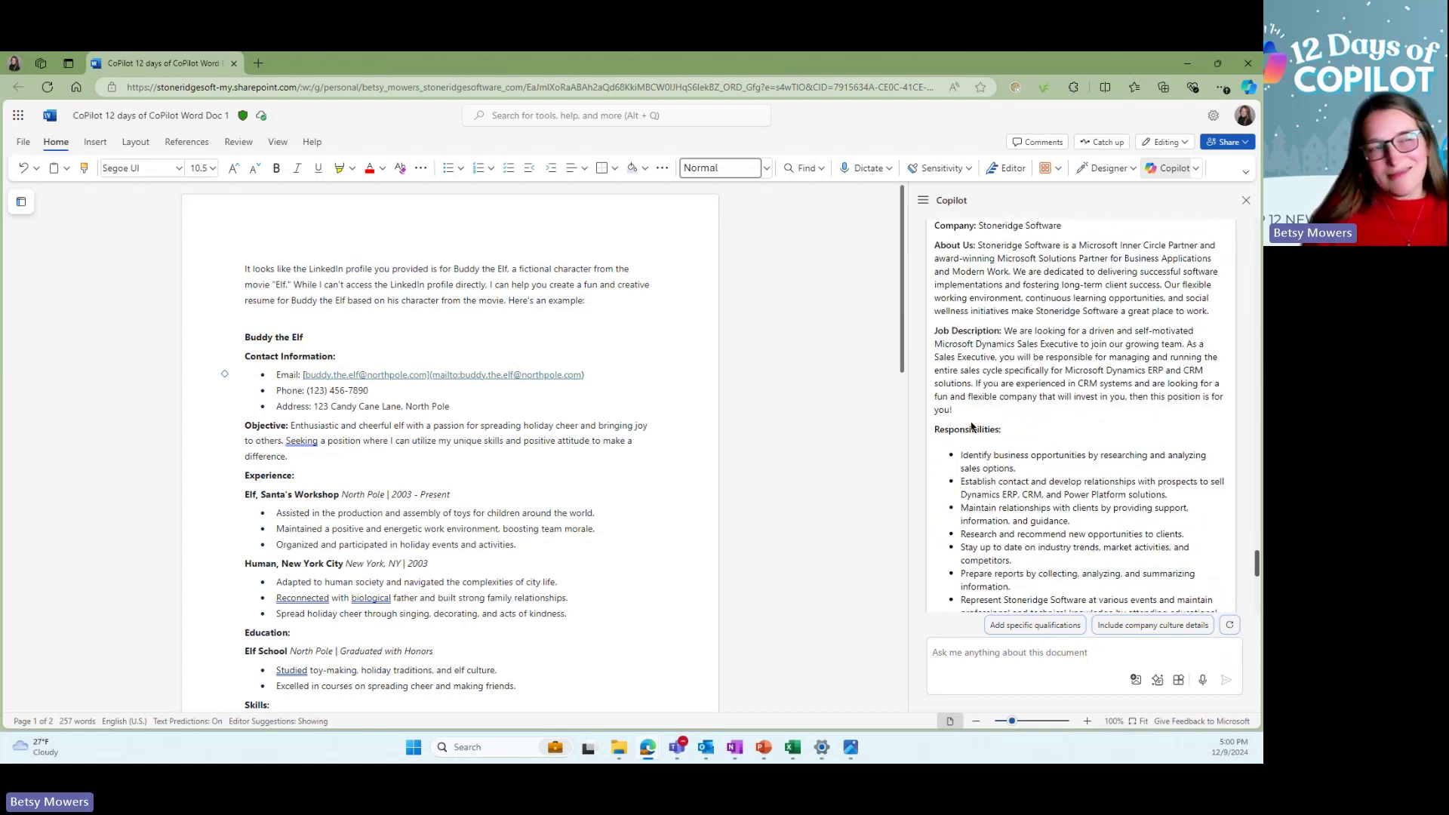
{"action": "scroll", "coordinate": [971, 427], "scroll_direction": "down", "scroll_amount": 1}
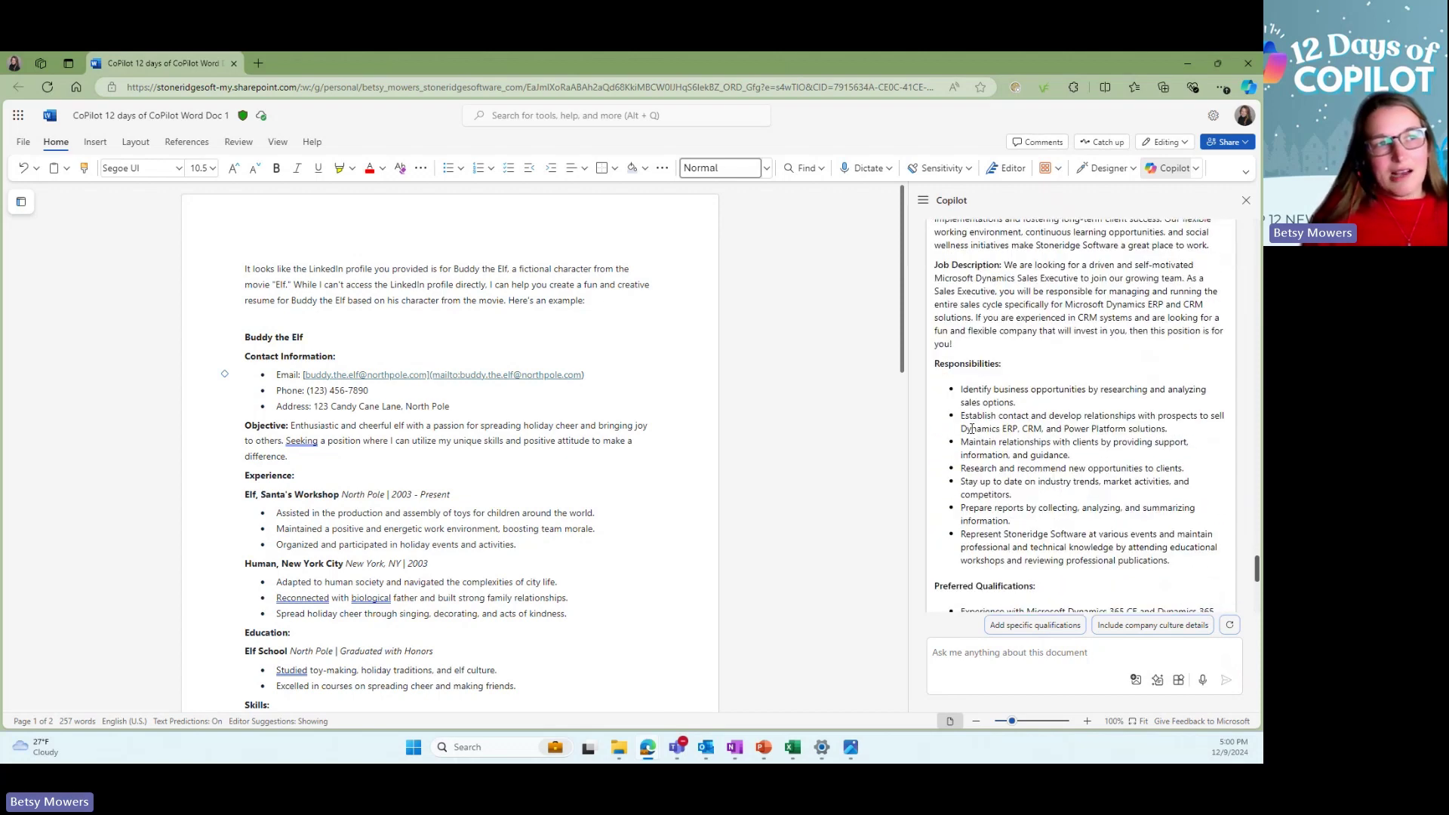
{"action": "scroll", "coordinate": [971, 429], "scroll_direction": "down", "scroll_amount": 1}
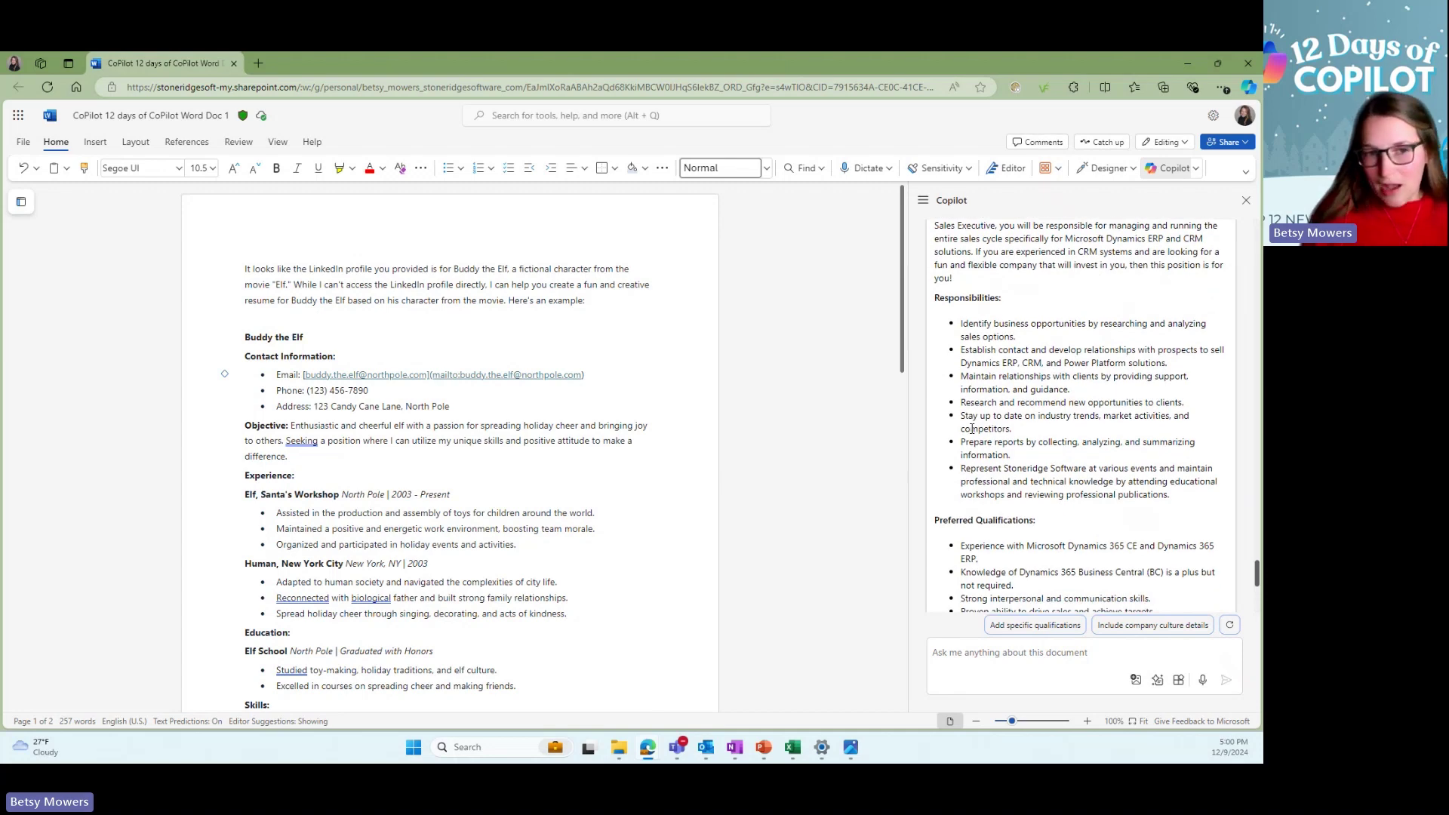
{"action": "scroll", "coordinate": [971, 430], "scroll_direction": "down", "scroll_amount": 3}
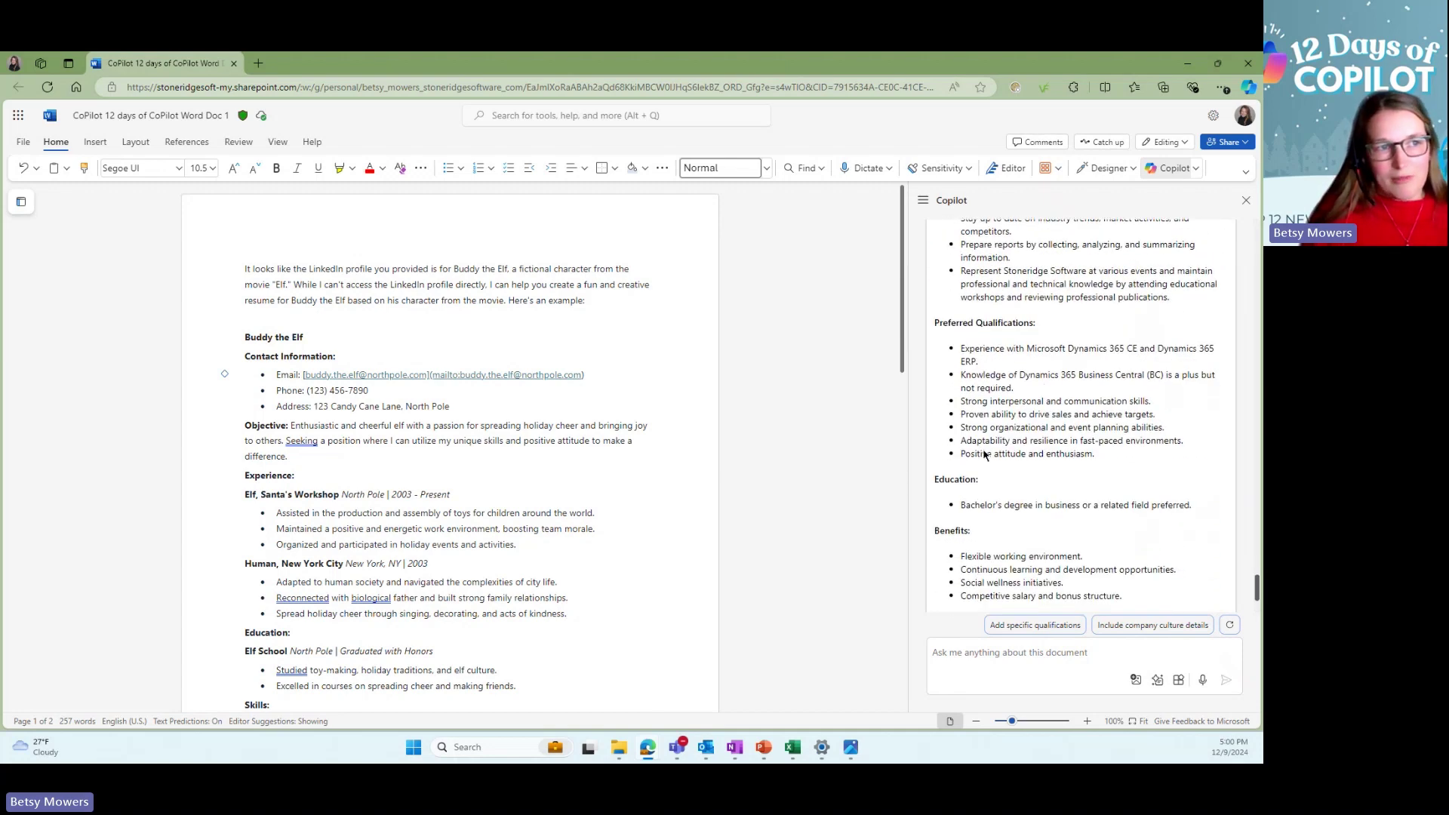
{"action": "scroll", "coordinate": [984, 453], "scroll_direction": "down", "scroll_amount": 1}
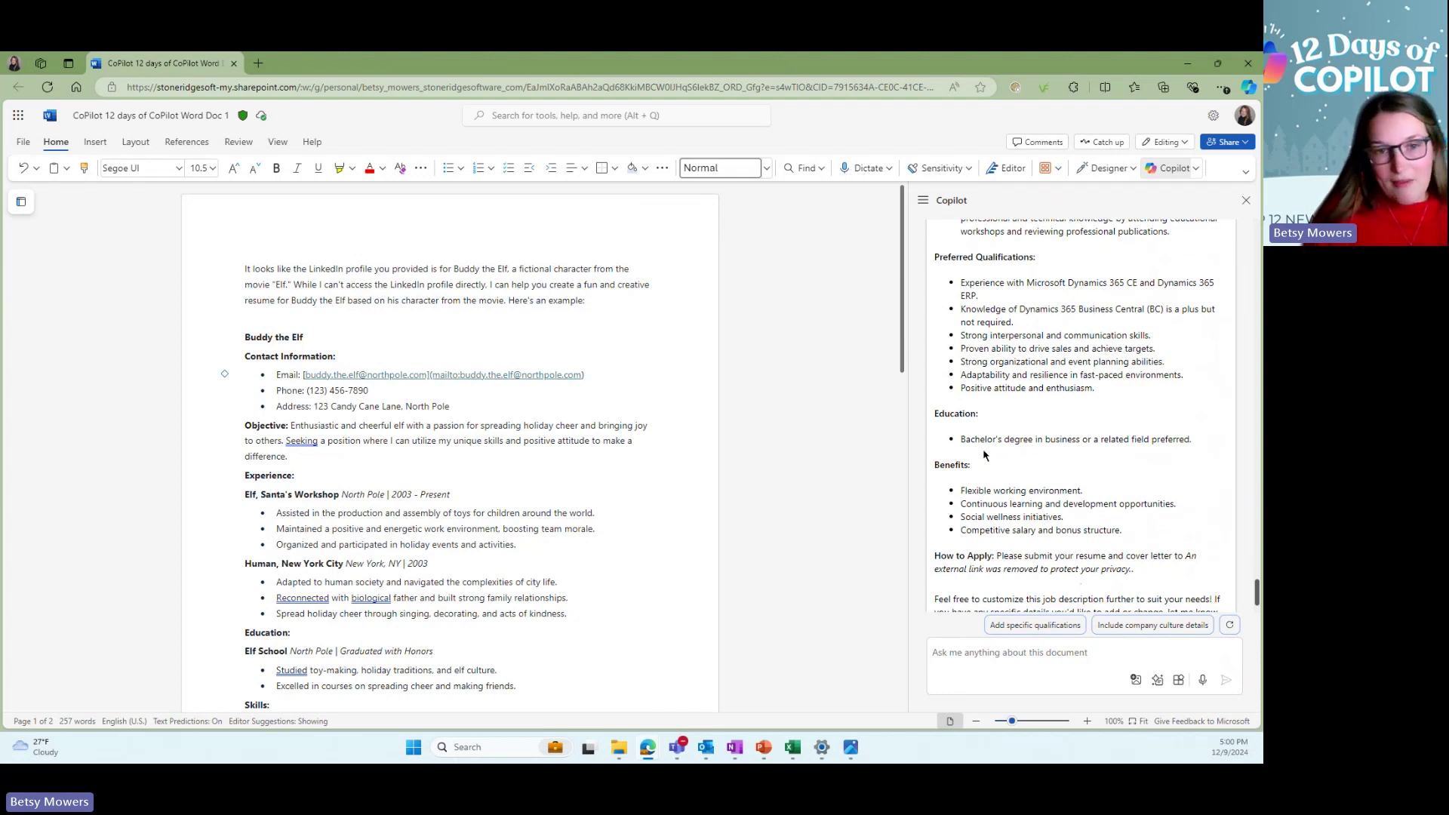
{"action": "scroll", "coordinate": [984, 454], "scroll_direction": "down", "scroll_amount": 1}
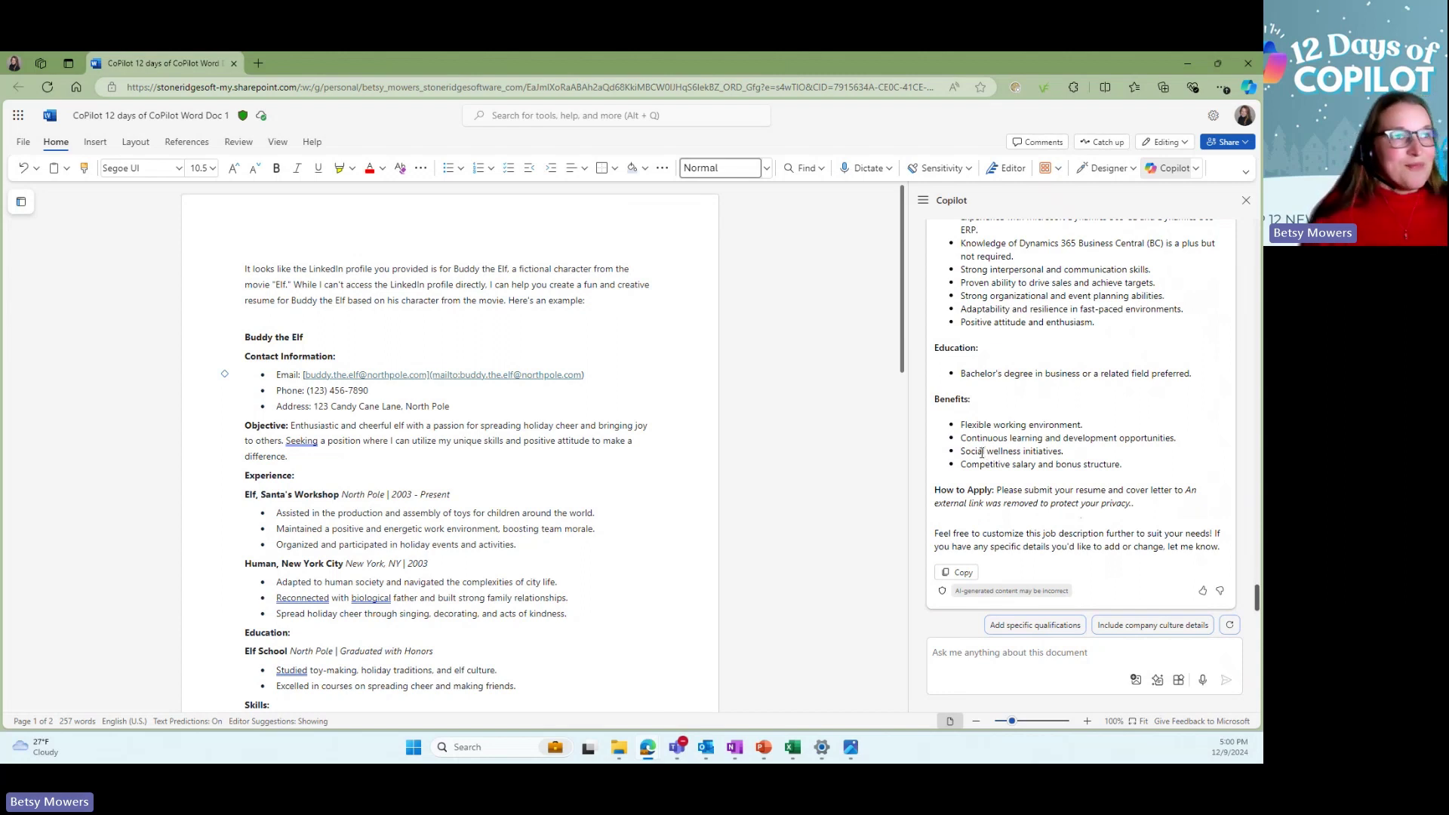
{"action": "scroll", "coordinate": [1034, 462], "scroll_direction": "up", "scroll_amount": 2}
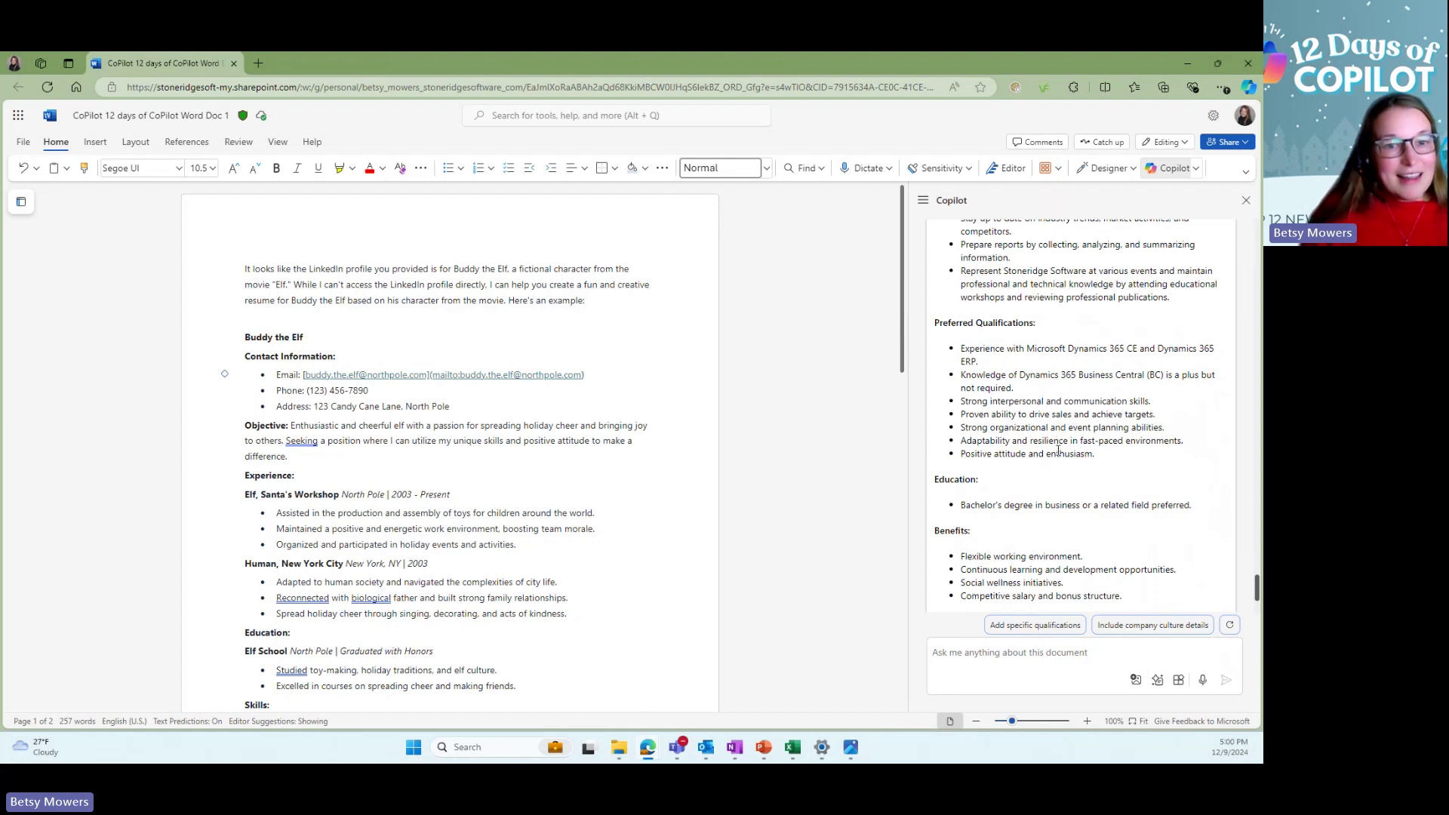
{"action": "scroll", "coordinate": [1058, 450], "scroll_direction": "down", "scroll_amount": 3}
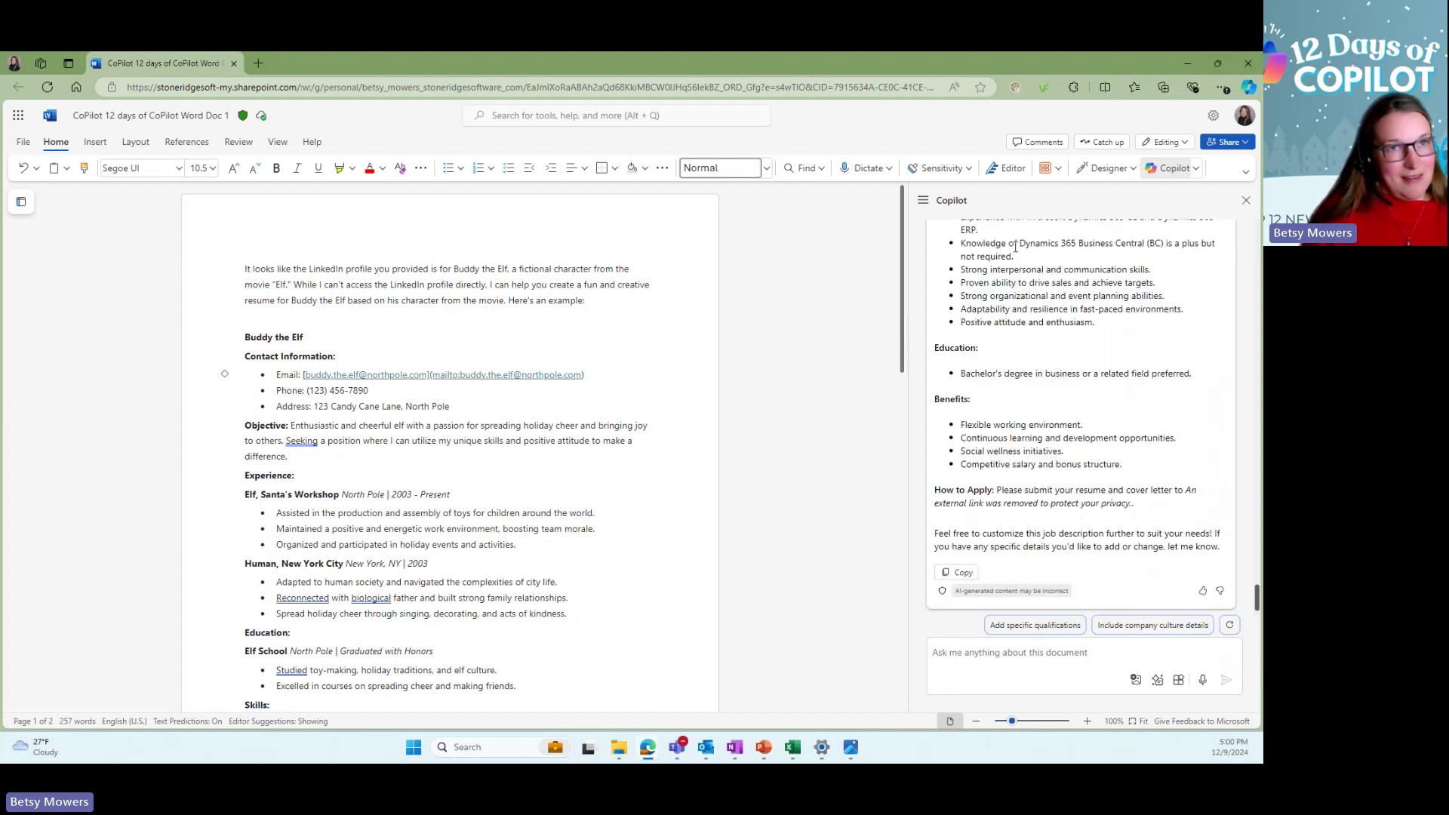
Step: Close the Copilot pane, delete all the Buddy the Elf resume text, and open Draft with Copilot
{"action": "left_click", "coordinate": [1246, 200]}
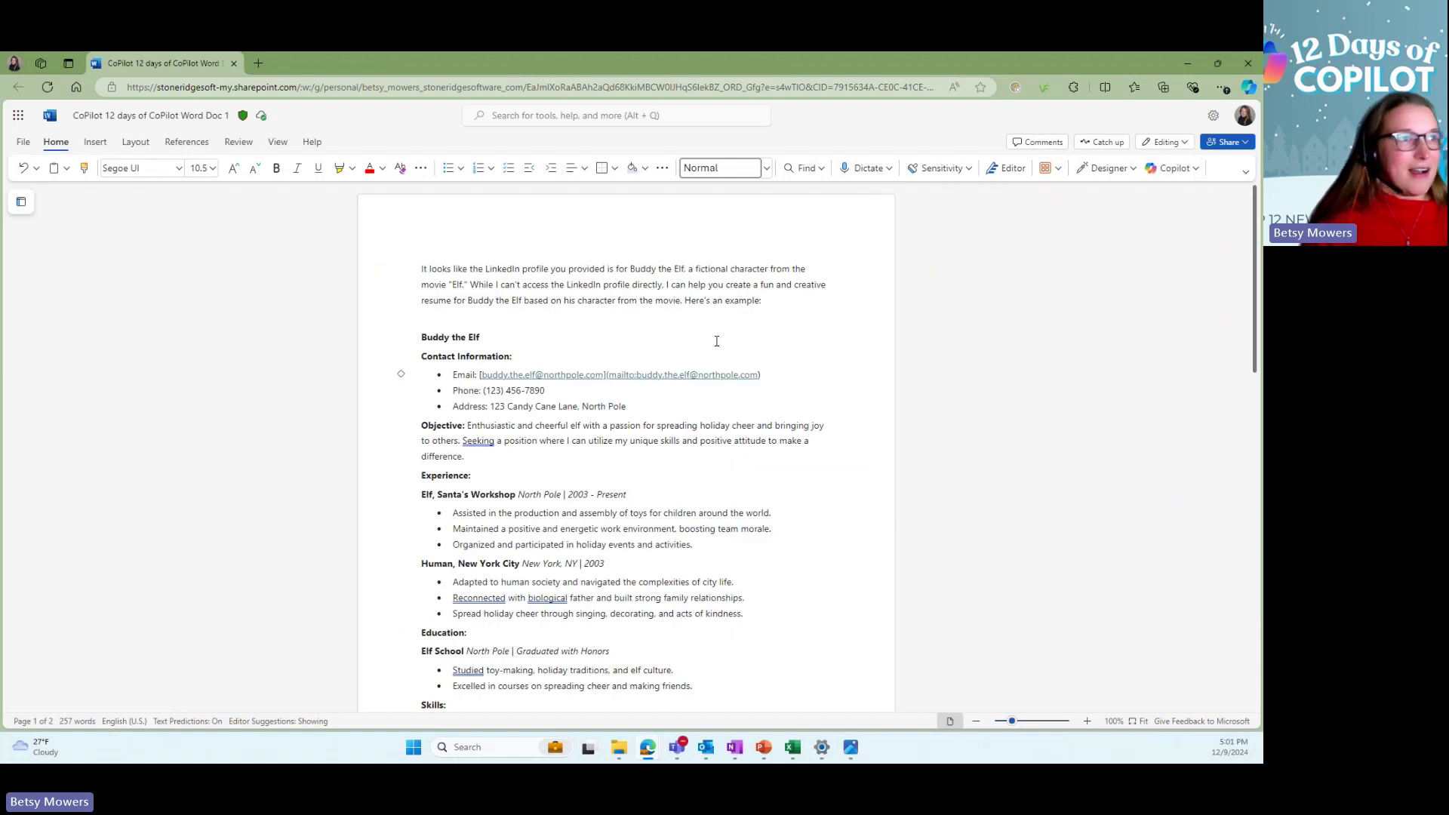
{"action": "left_click_drag", "start_coordinate": [417, 276], "coordinate": [749, 545]}
{"action": "key", "text": "Delete"}
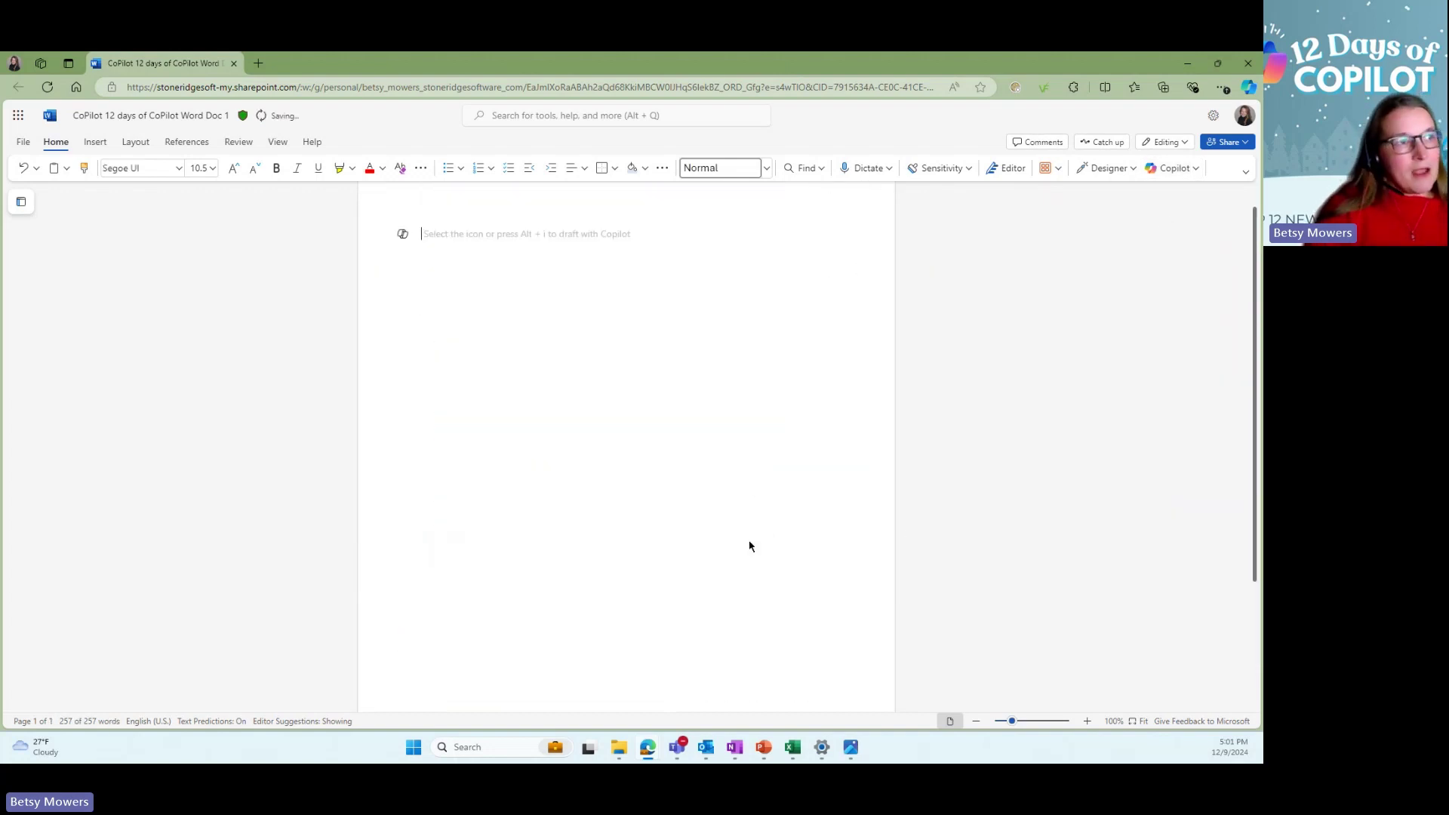
{"action": "scroll", "coordinate": [714, 342], "scroll_direction": "up", "scroll_amount": 1}
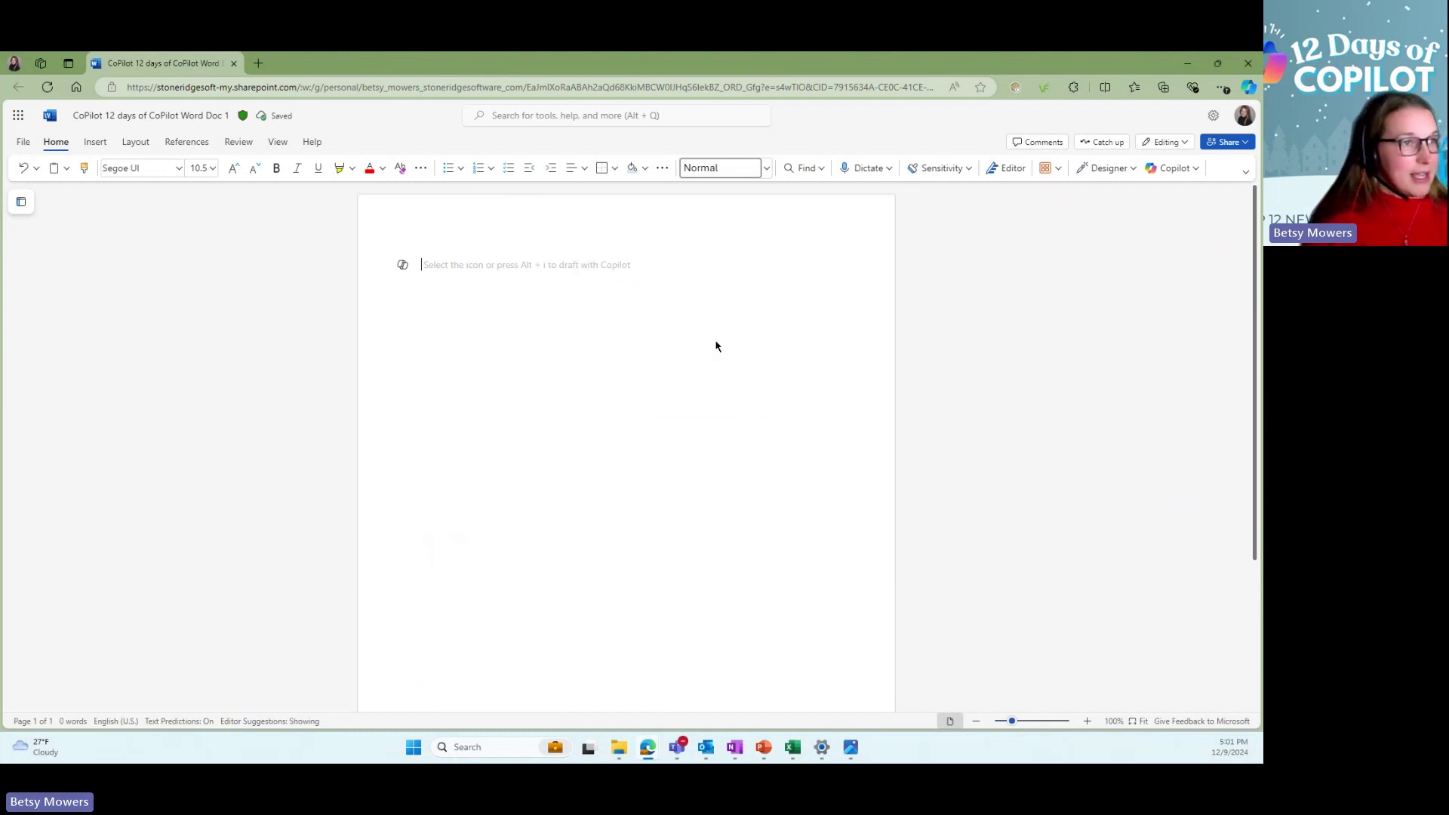
{"action": "key", "text": "alt+i"}
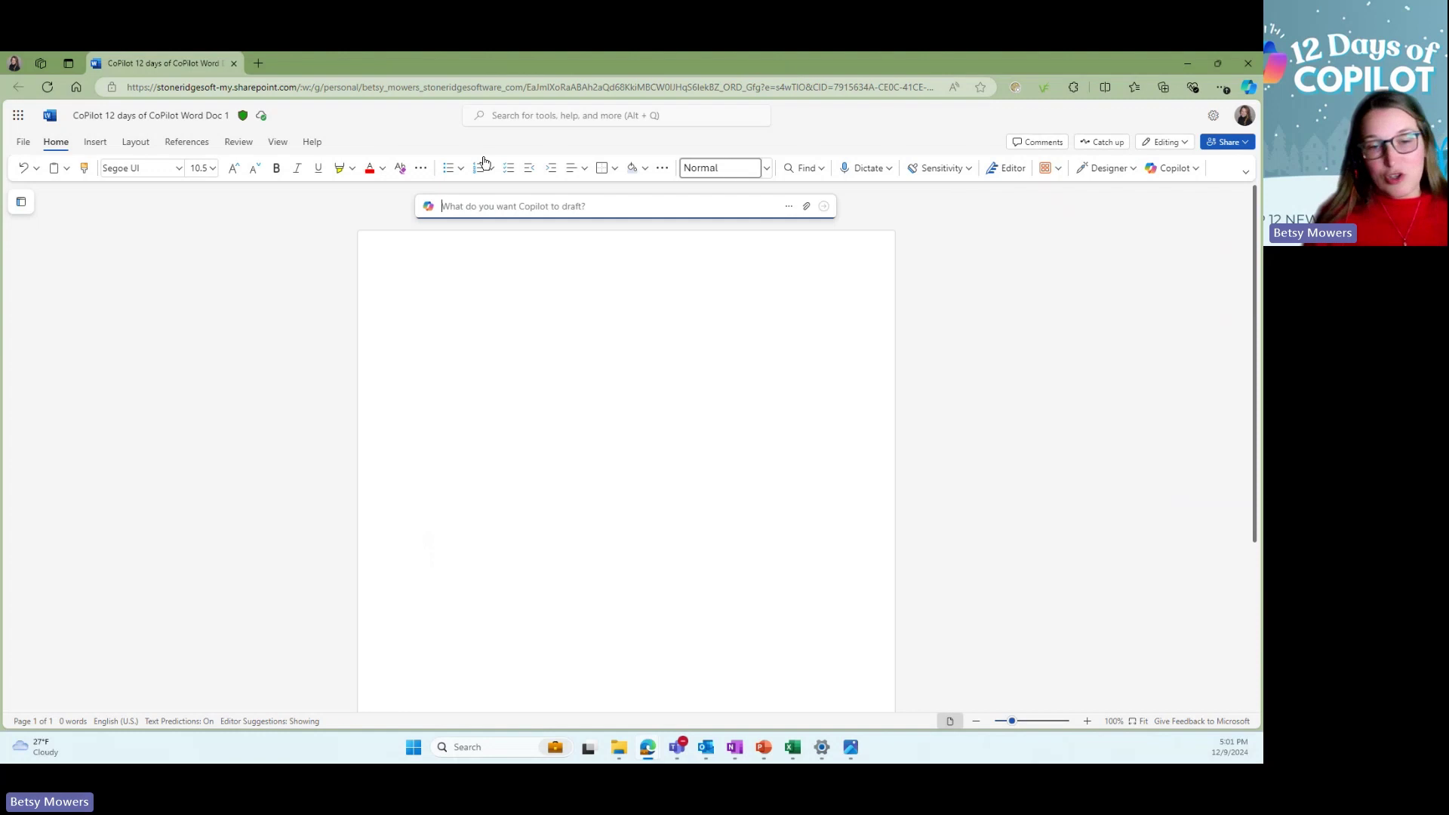
{"action": "left_click", "coordinate": [442, 311]}
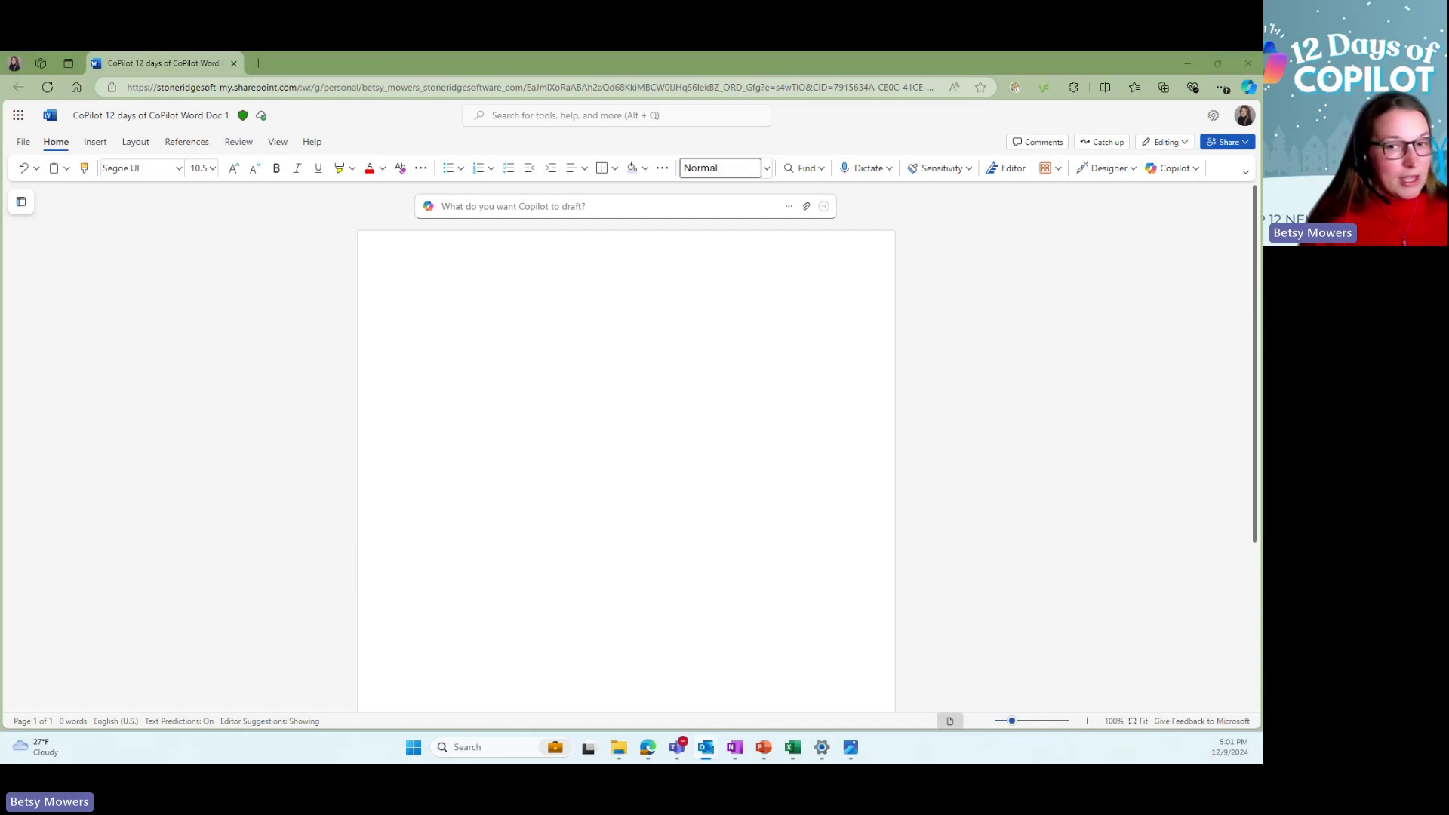
Step: Paste the ranking request citing Buddy the Elf 2024.docx, Santa Claus Resume 2024.docx and the Sales Executive file
{"action": "left_click", "coordinate": [472, 205]}
{"action": "type", "text": "I am the hiring manager for a professional services consulting company we're hiring for the position of a Microsoft Dynamics sales executive please create a report that compares the attached resumes to the requirements for a Microsoft Dynamics sales executive in the attached job description file and rank the candidates for most qualified to lease qualified thank you"}
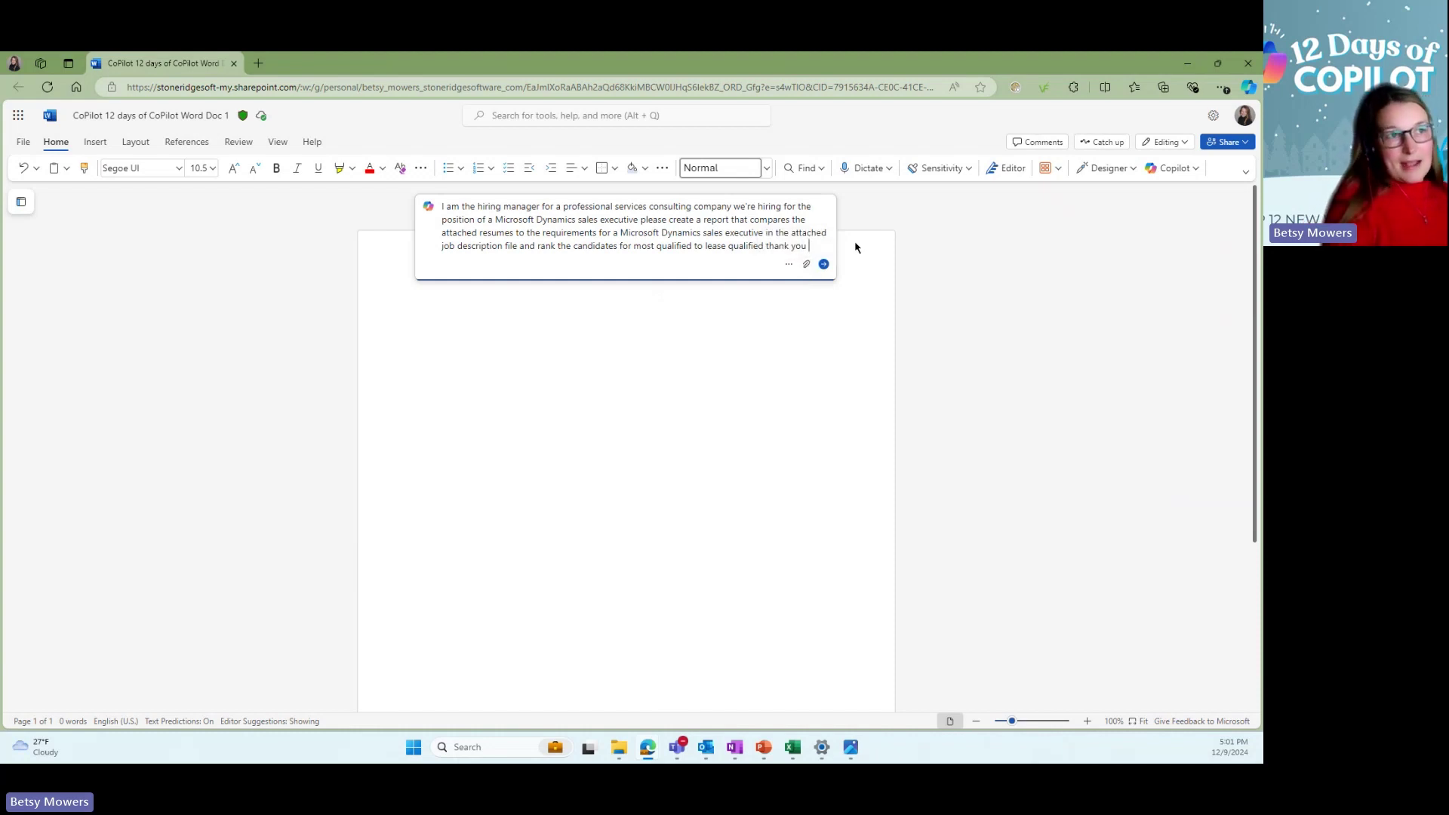
{"action": "type", "text": "/budd"}
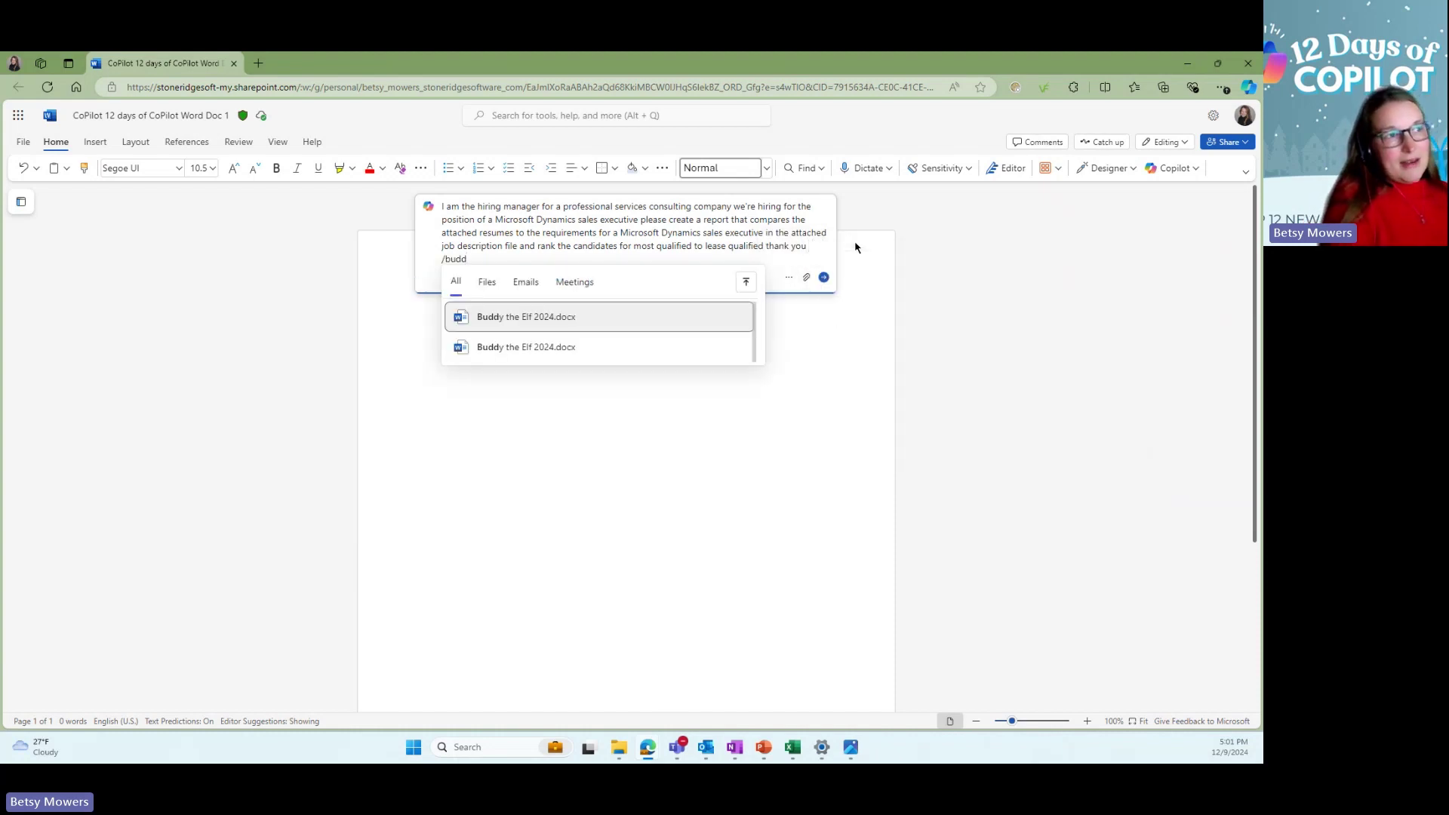
{"action": "key", "text": "Return"}
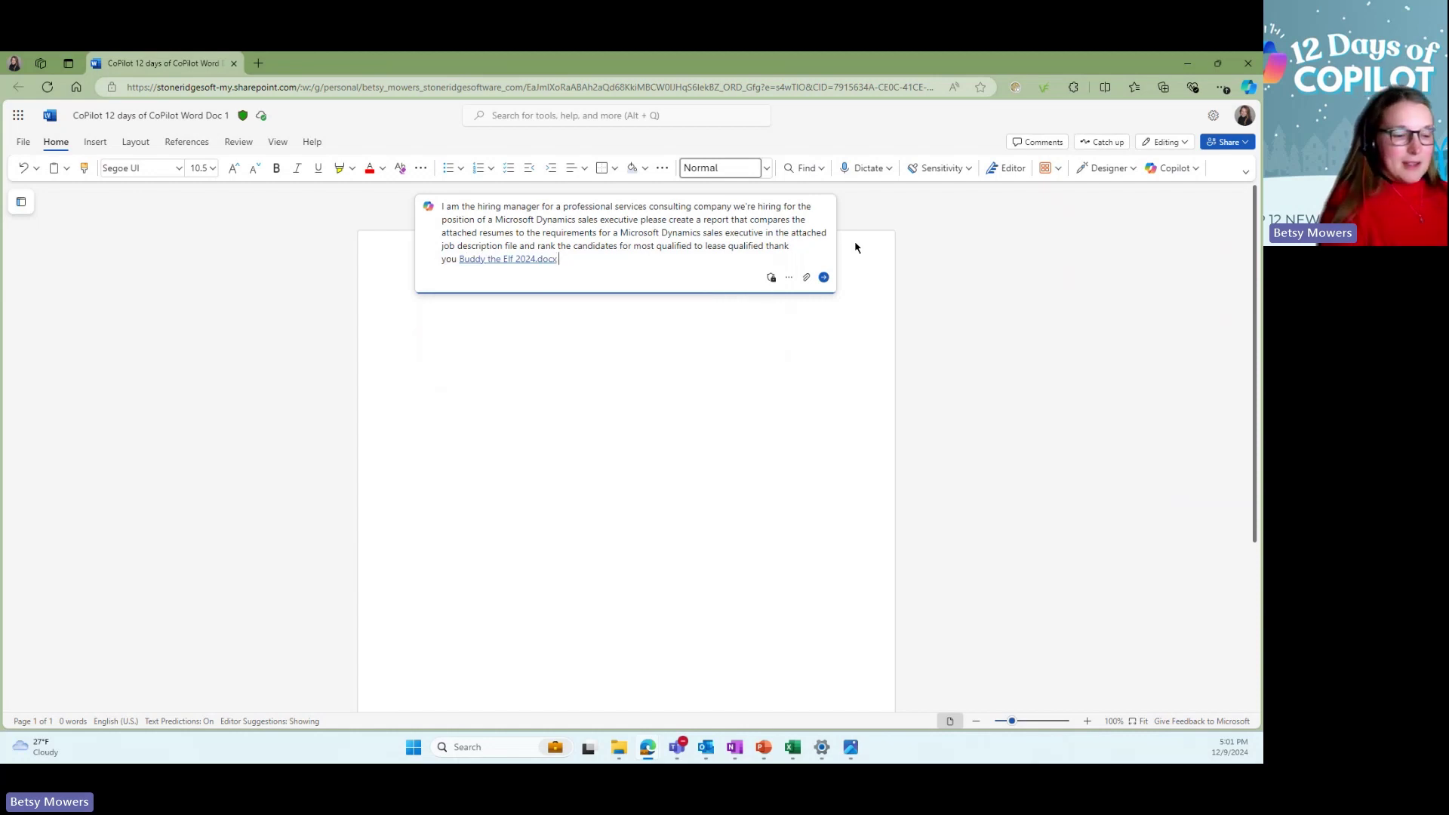
{"action": "type", "text": "/santa"}
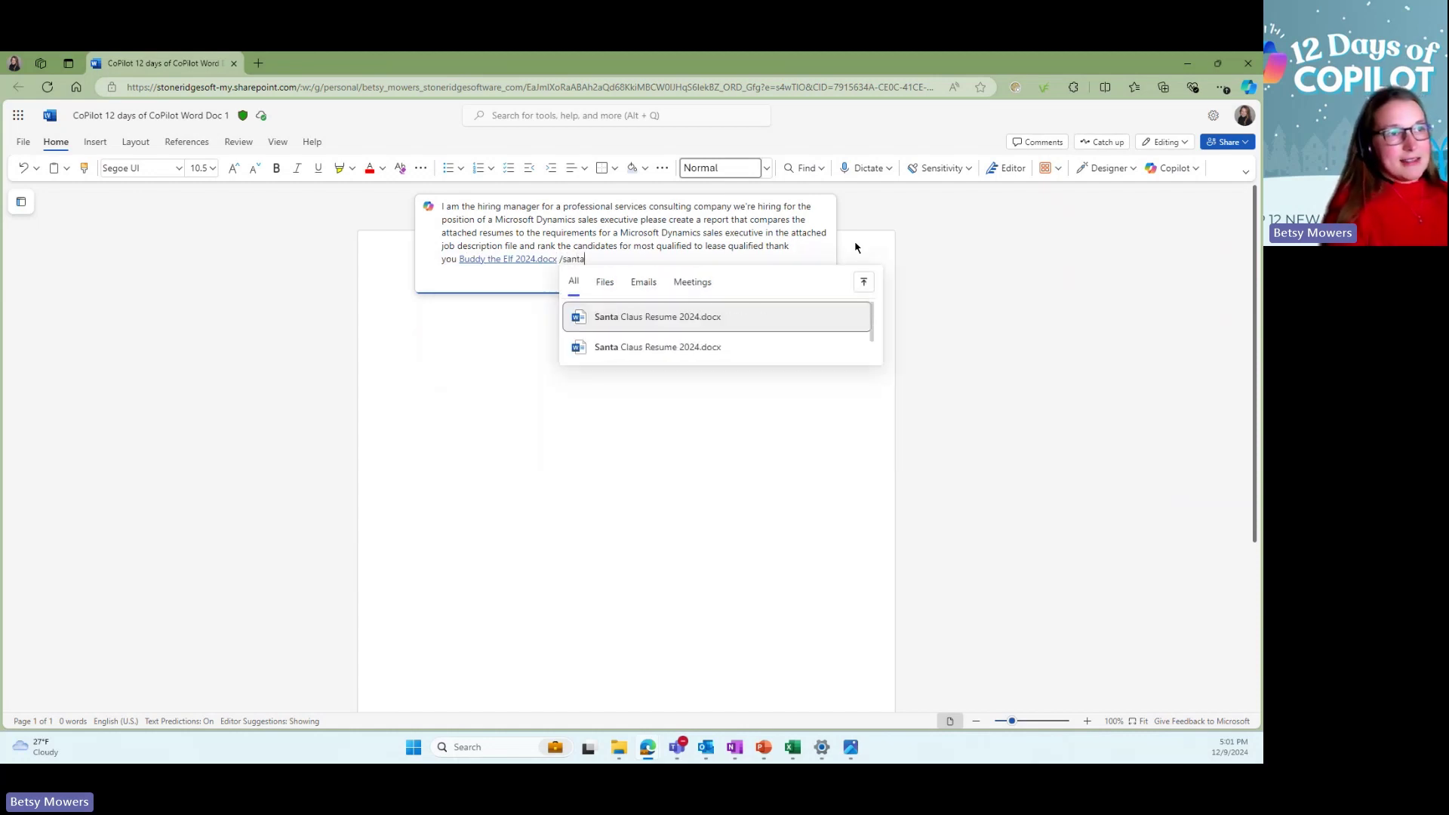
{"action": "key", "text": "Return"}
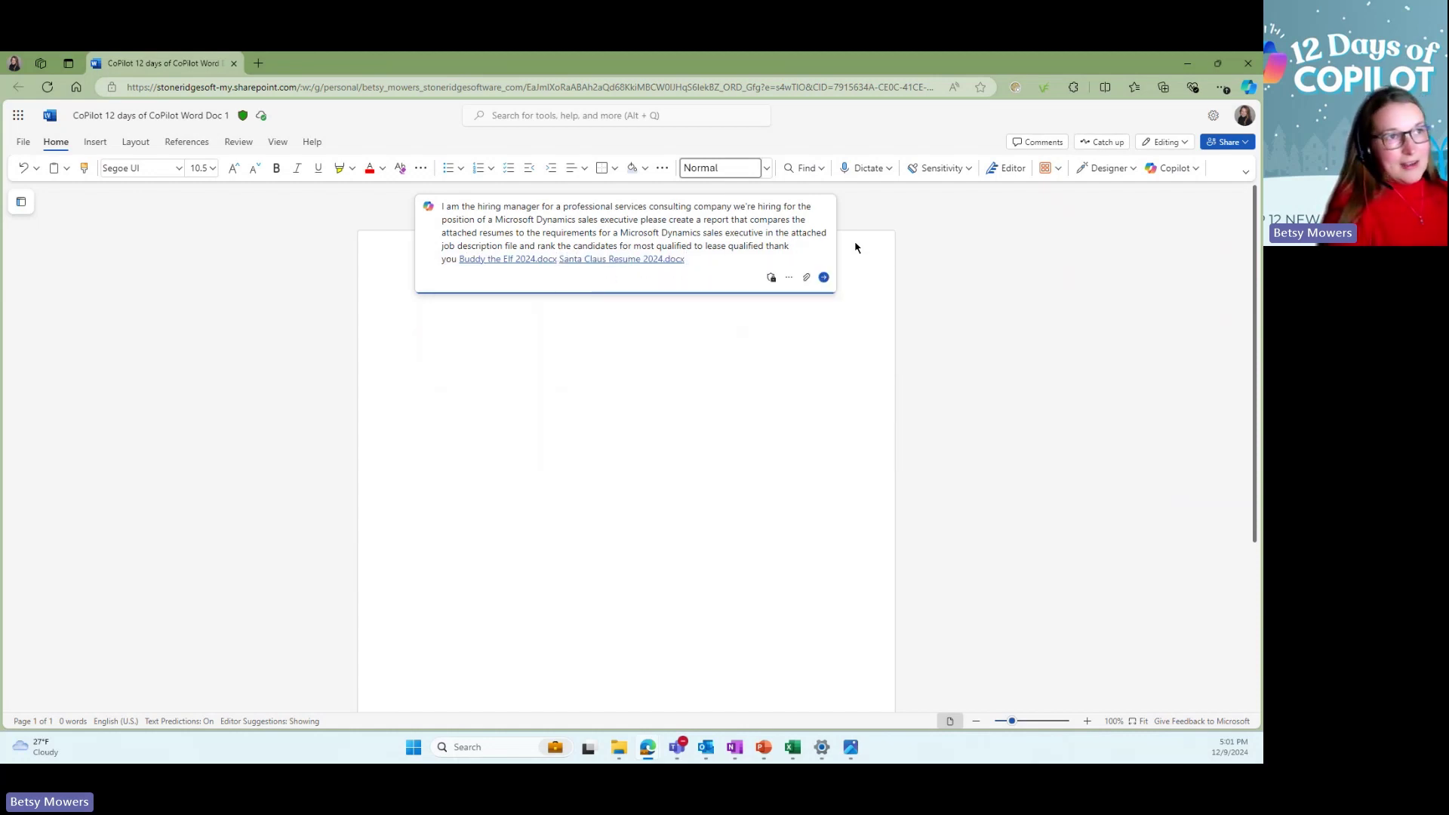
{"action": "type", "text": "/sales"}
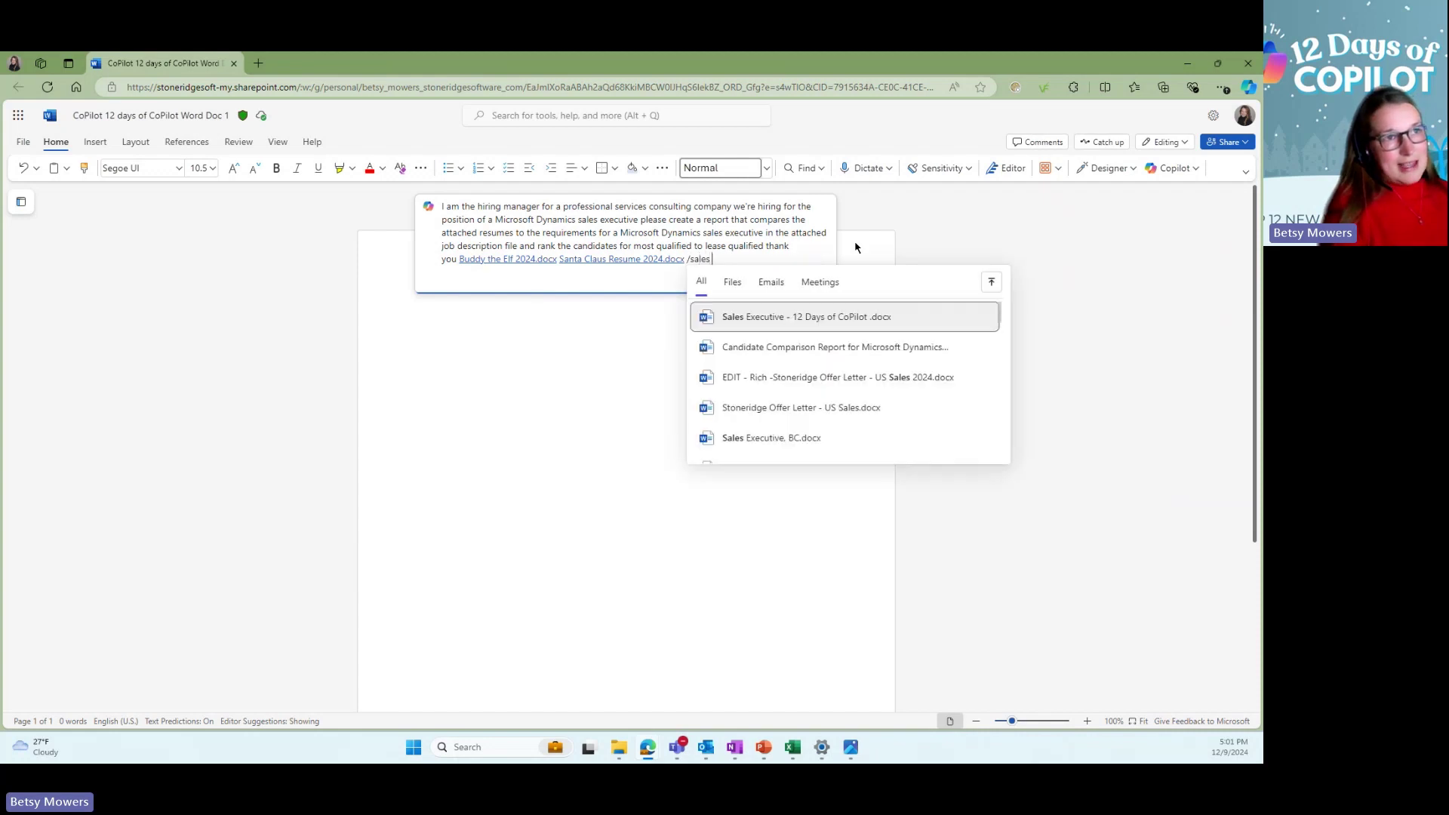
{"action": "left_click", "coordinate": [902, 311]}
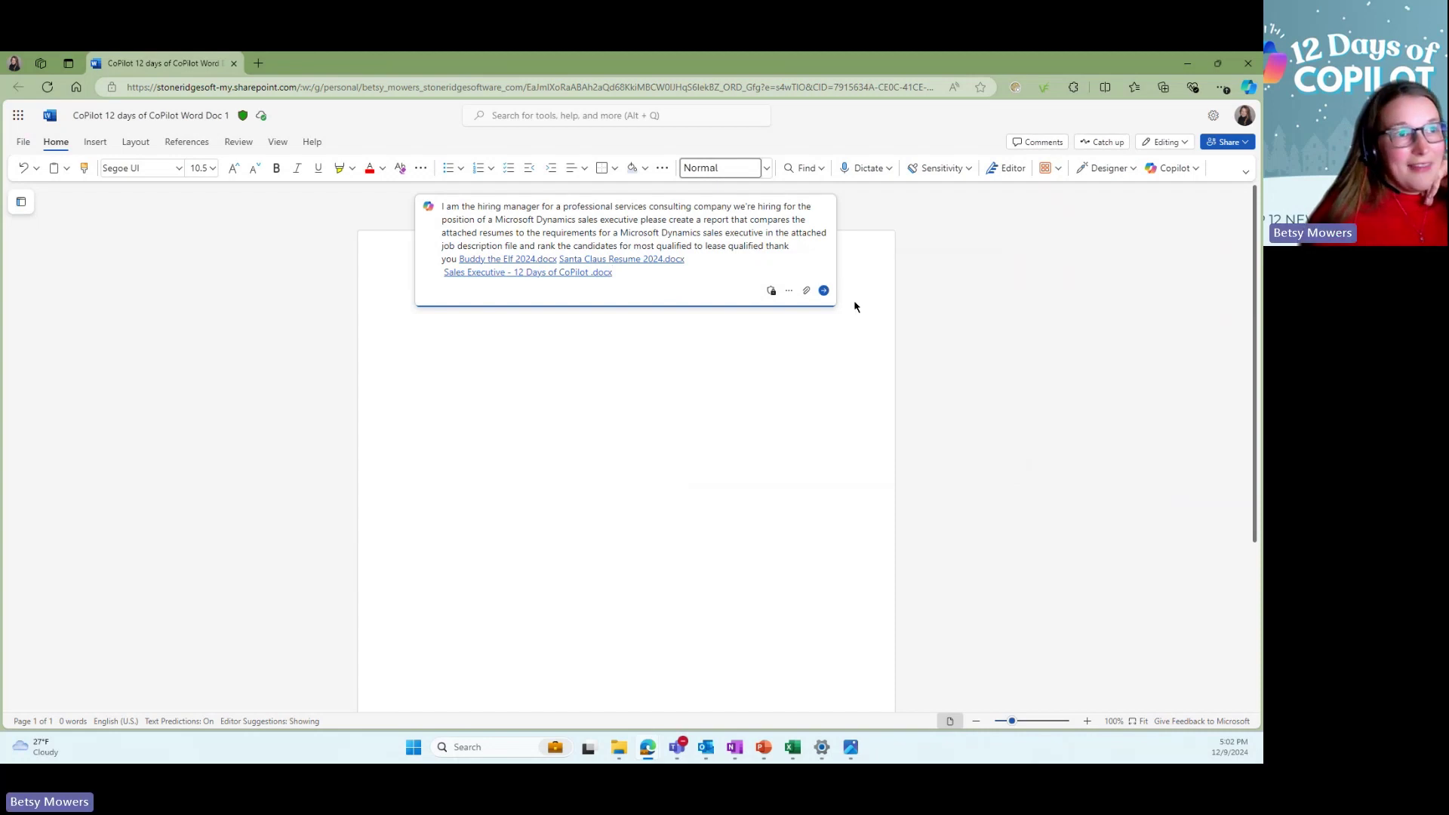
Step: Generate the Candidate Comparison Report from the Copilot draft request
{"action": "left_click", "coordinate": [825, 292]}
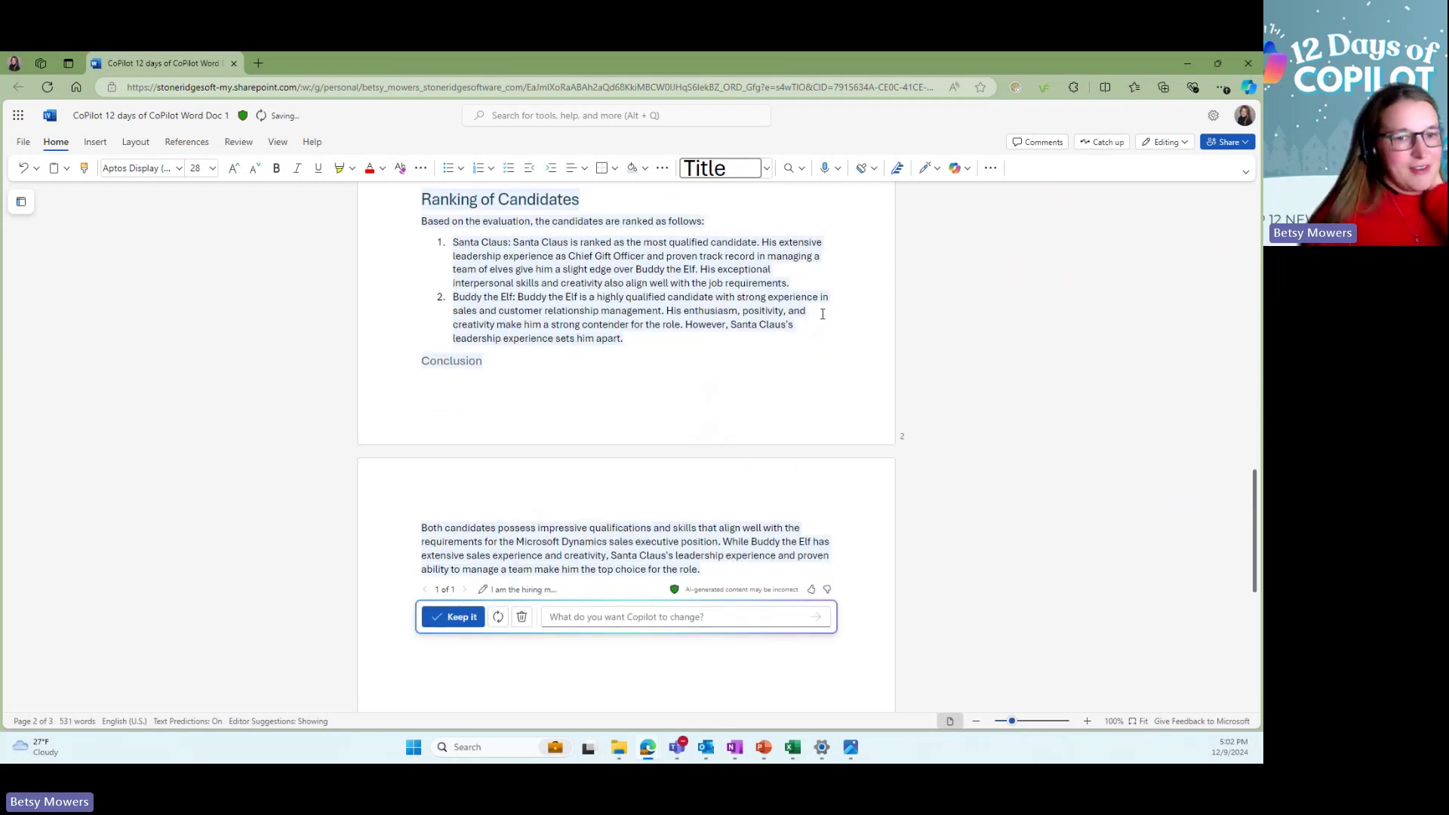
{"action": "scroll", "coordinate": [660, 401], "scroll_direction": "up", "scroll_amount": 3}
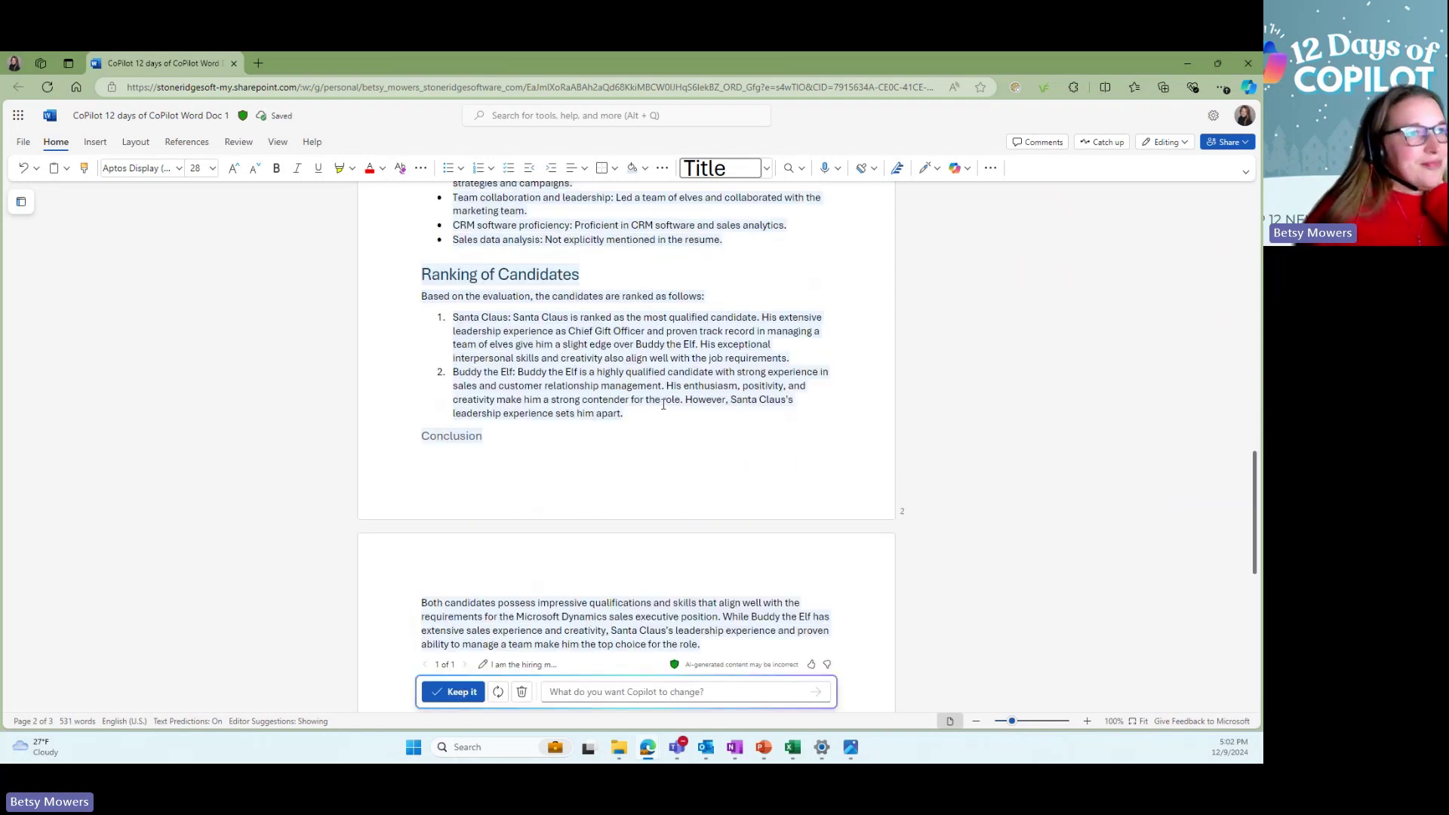
{"action": "scroll", "coordinate": [684, 415], "scroll_direction": "up", "scroll_amount": 5}
{"action": "scroll", "coordinate": [713, 440], "scroll_direction": "up", "scroll_amount": 10}
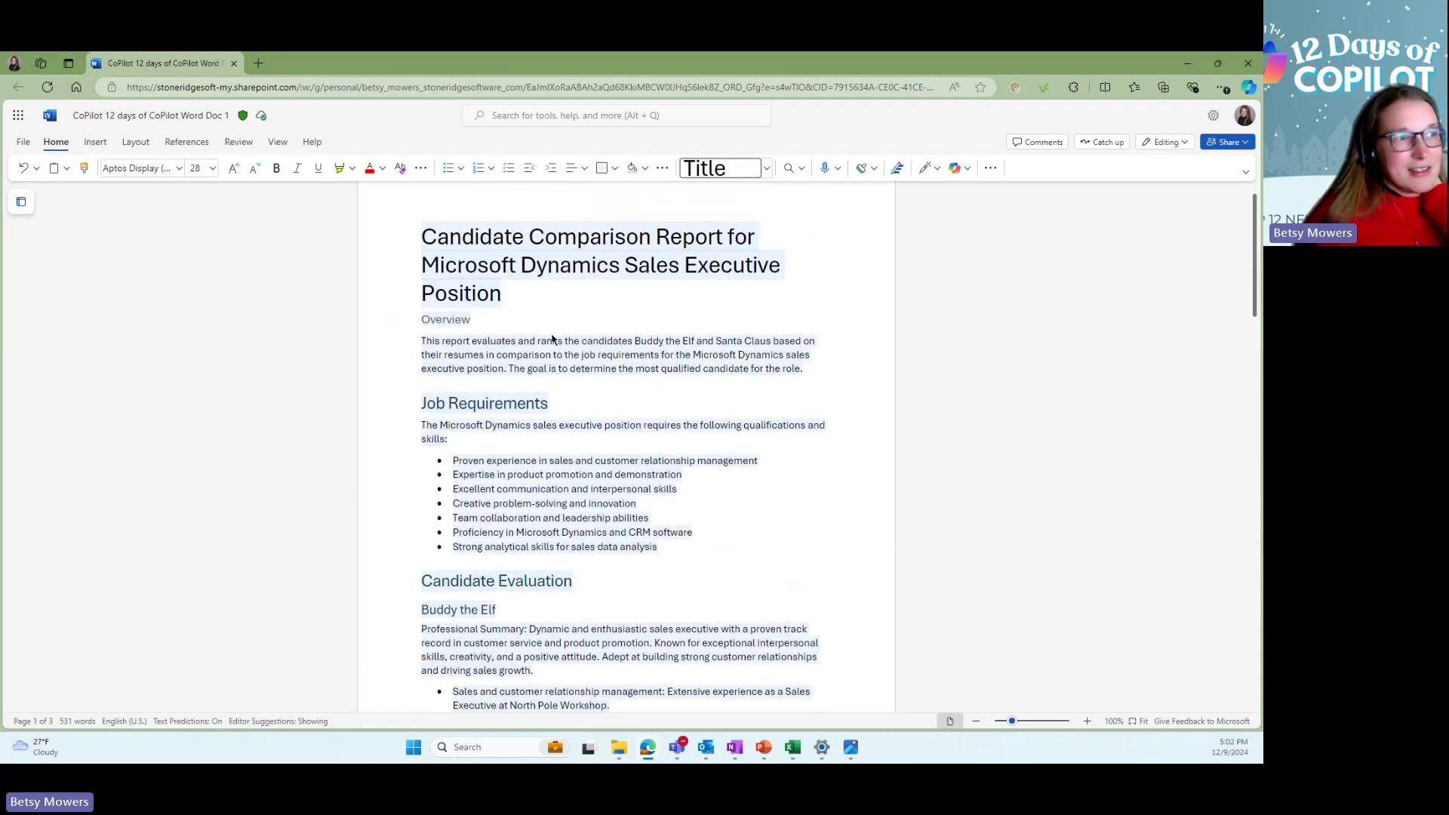
Step: Review the report from the overview and job requirements down to the conclusion ranking Santa Claus first
{"action": "left_click_drag", "start_coordinate": [564, 355], "coordinate": [699, 539]}
{"action": "scroll", "coordinate": [754, 547], "scroll_direction": "down", "scroll_amount": 3}
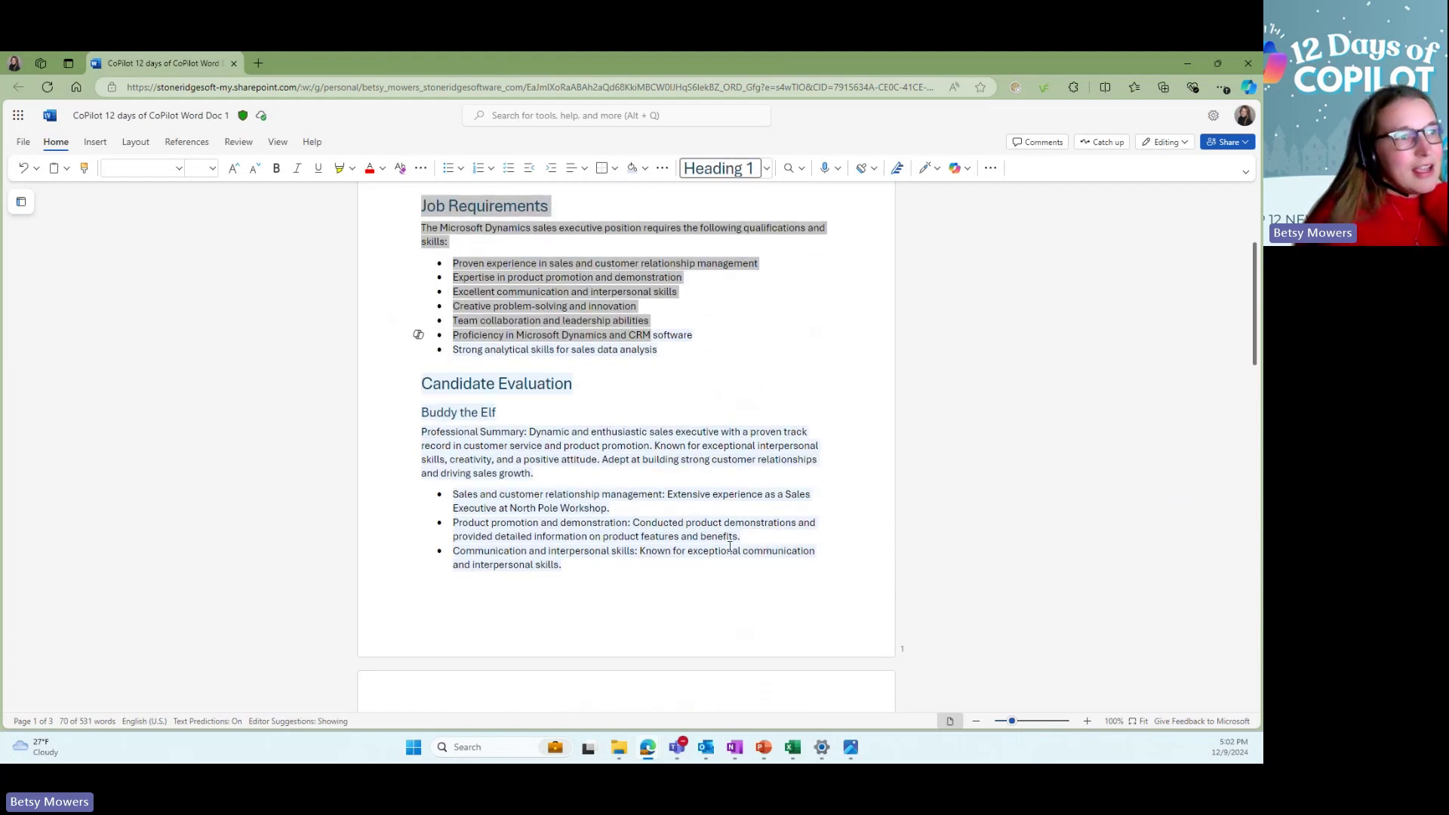
{"action": "scroll", "coordinate": [477, 416], "scroll_direction": "down", "scroll_amount": 2}
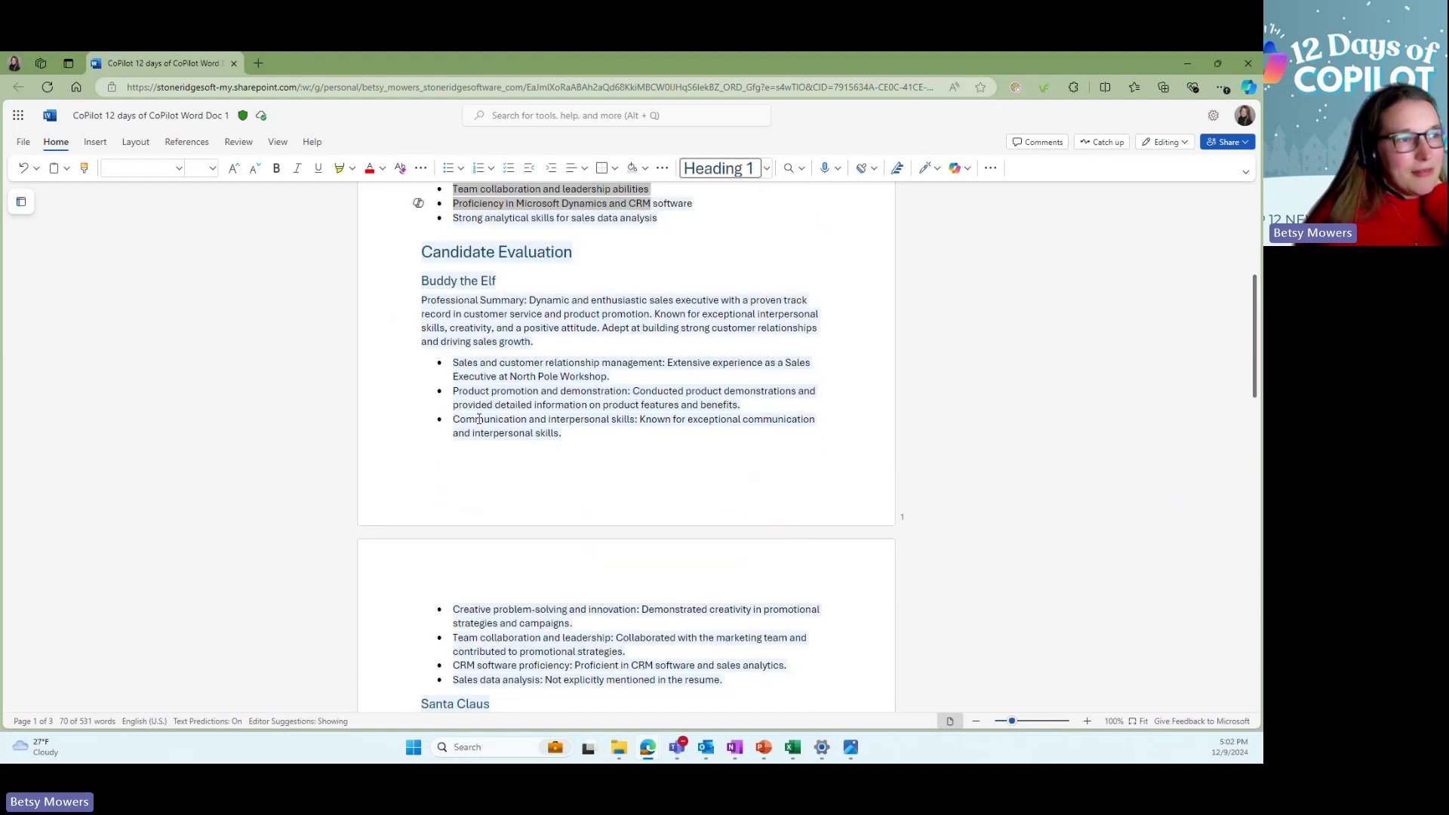
{"action": "scroll", "coordinate": [477, 413], "scroll_direction": "down", "scroll_amount": 3}
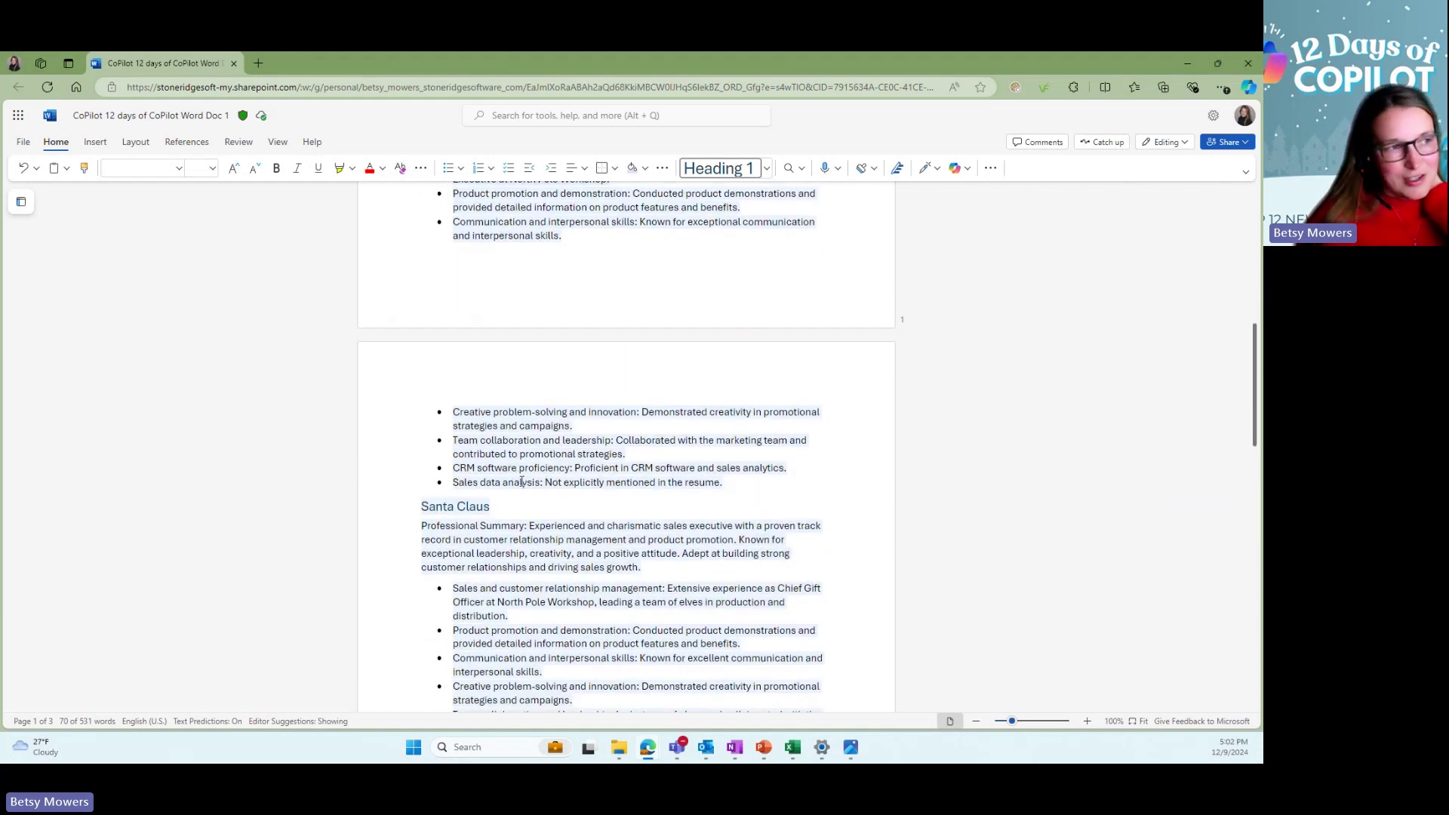
{"action": "scroll", "coordinate": [521, 481], "scroll_direction": "down", "scroll_amount": 6}
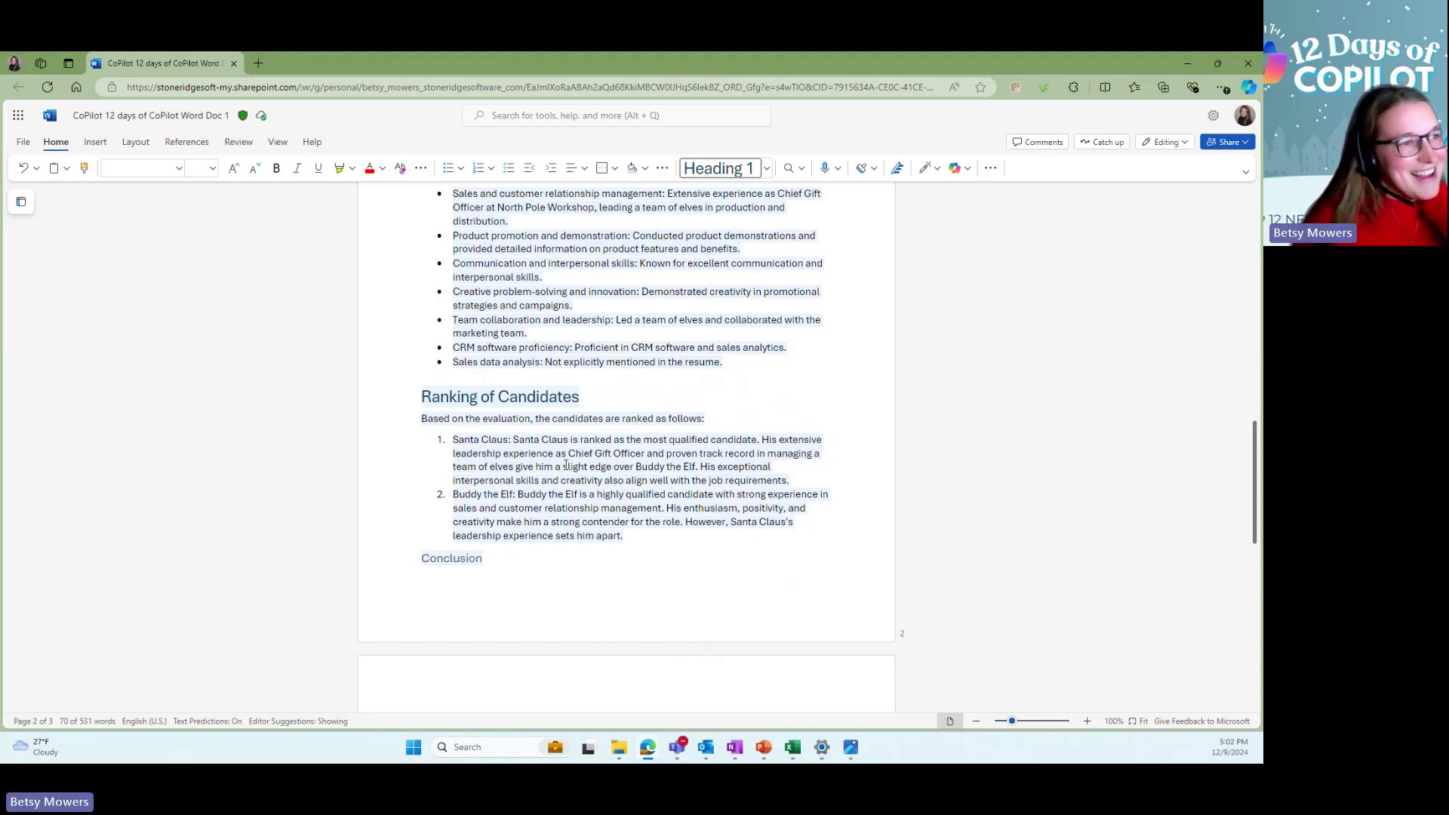
{"action": "scroll", "coordinate": [568, 462], "scroll_direction": "down", "scroll_amount": 1}
{"action": "scroll", "coordinate": [568, 462], "scroll_direction": "down", "scroll_amount": 1}
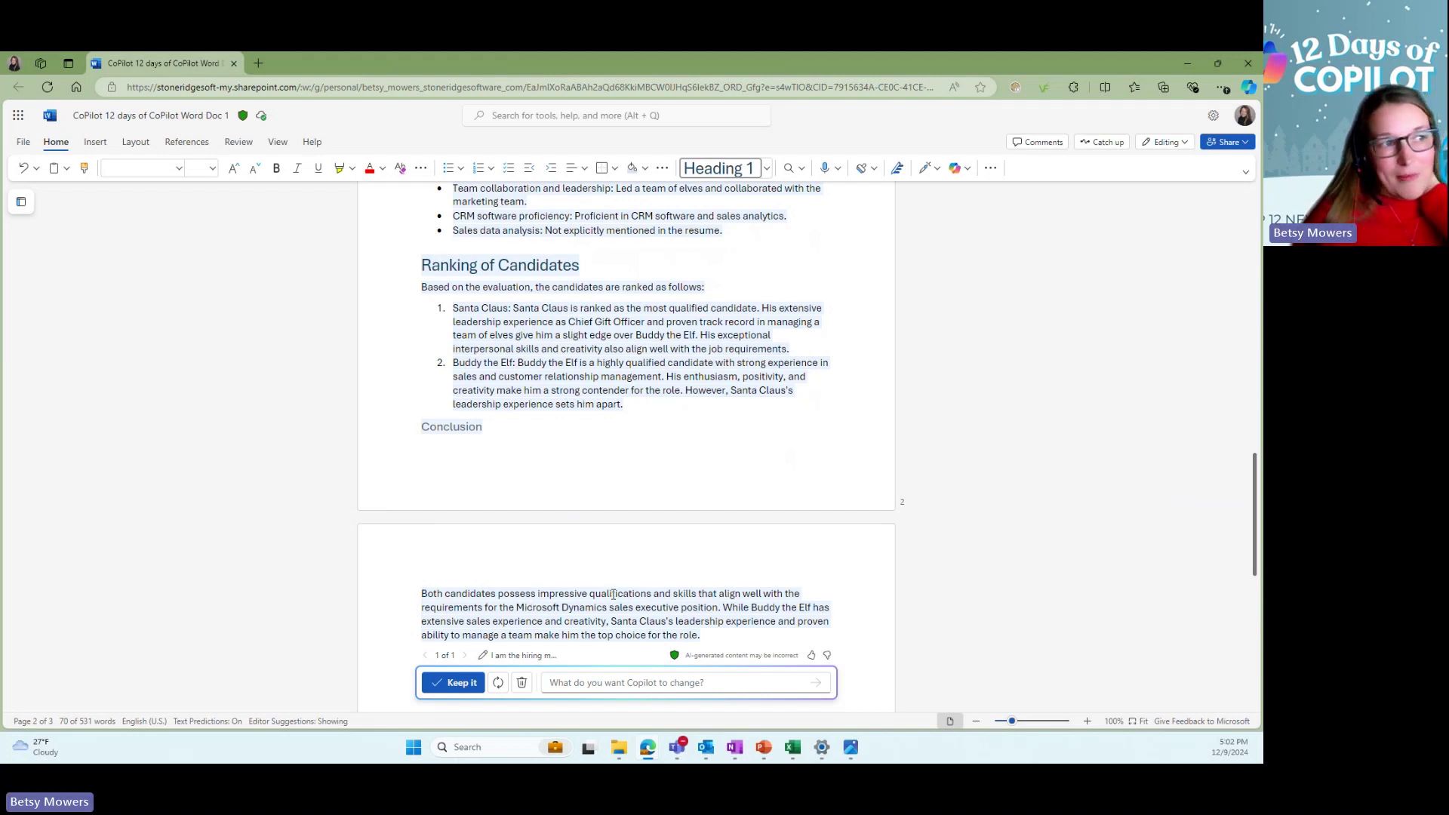
{"action": "left_click_drag", "start_coordinate": [615, 593], "coordinate": [710, 615]}
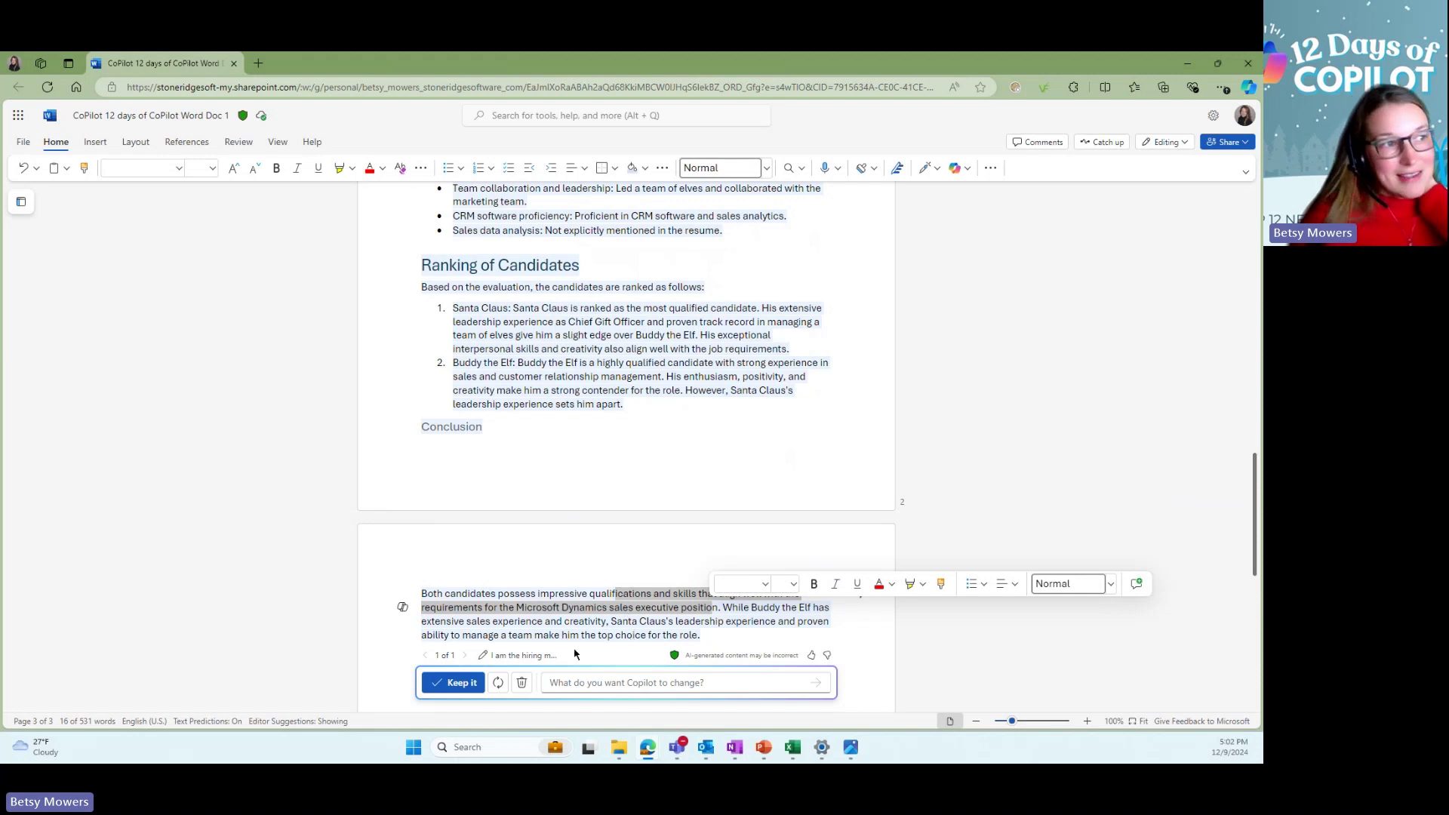